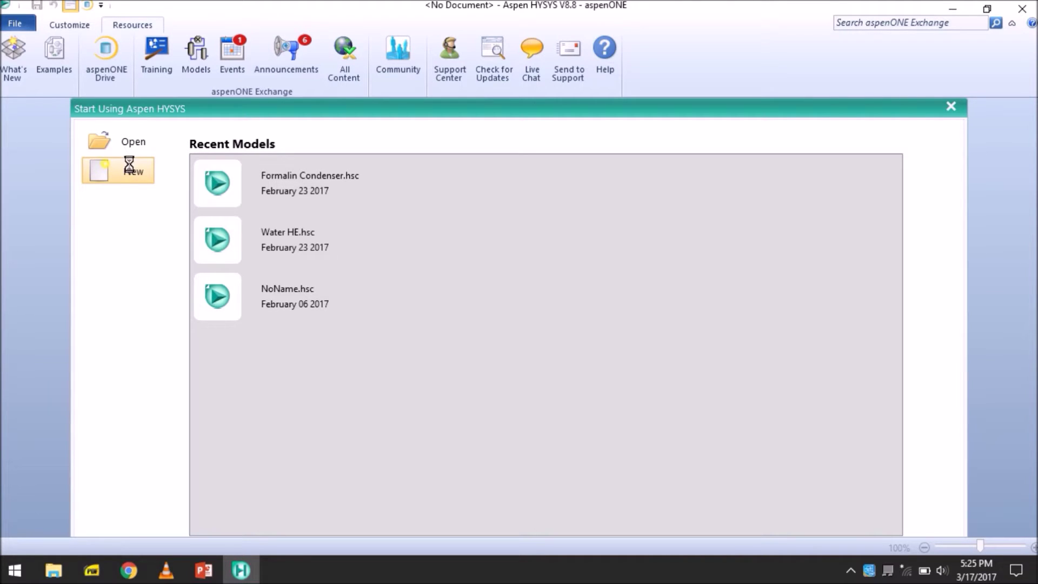
# - Start a new simulation case and add an empty component list to it
pyautogui.click(128, 169)
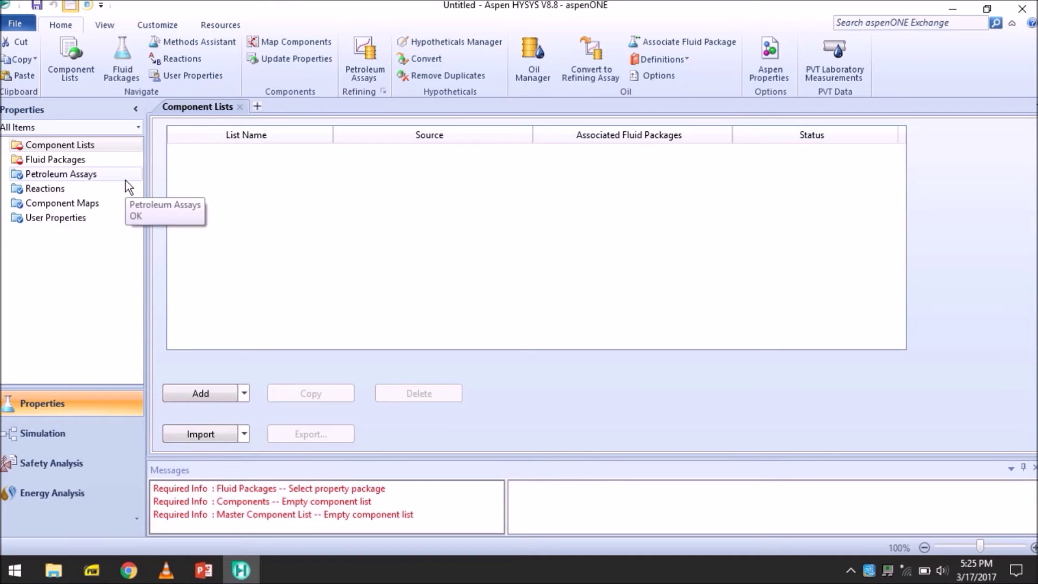
pyautogui.click(118, 148)
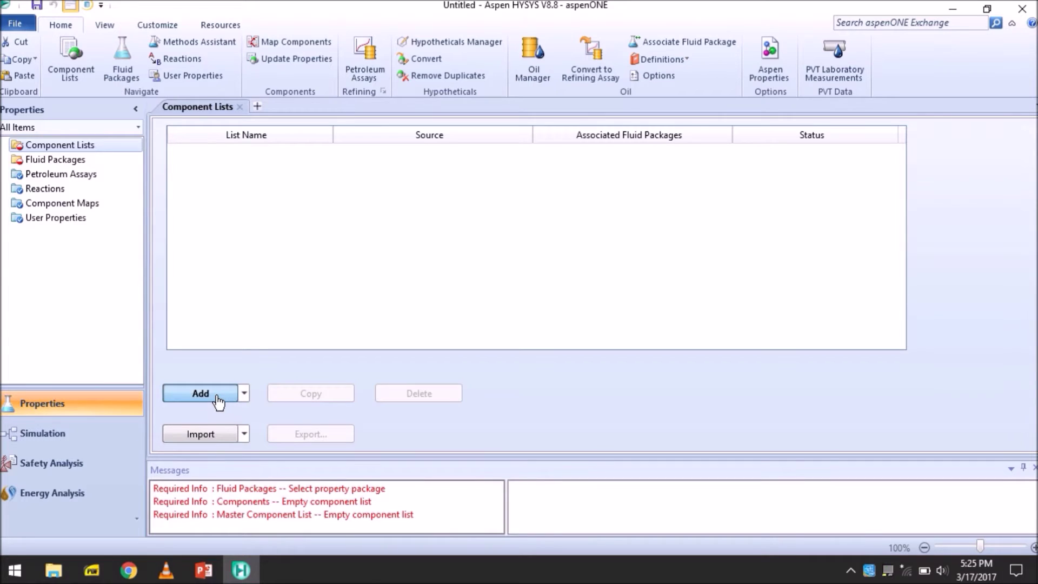
pyautogui.click(200, 394)
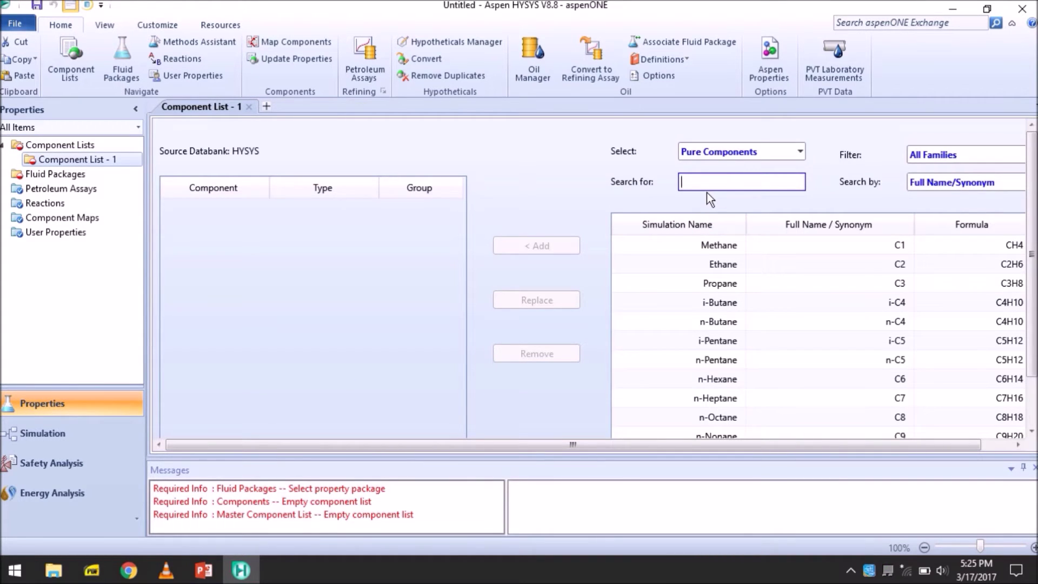
# - Find H2S and ammonia (NH3) among the pure components and add both to the component list
pyautogui.write('h2s')
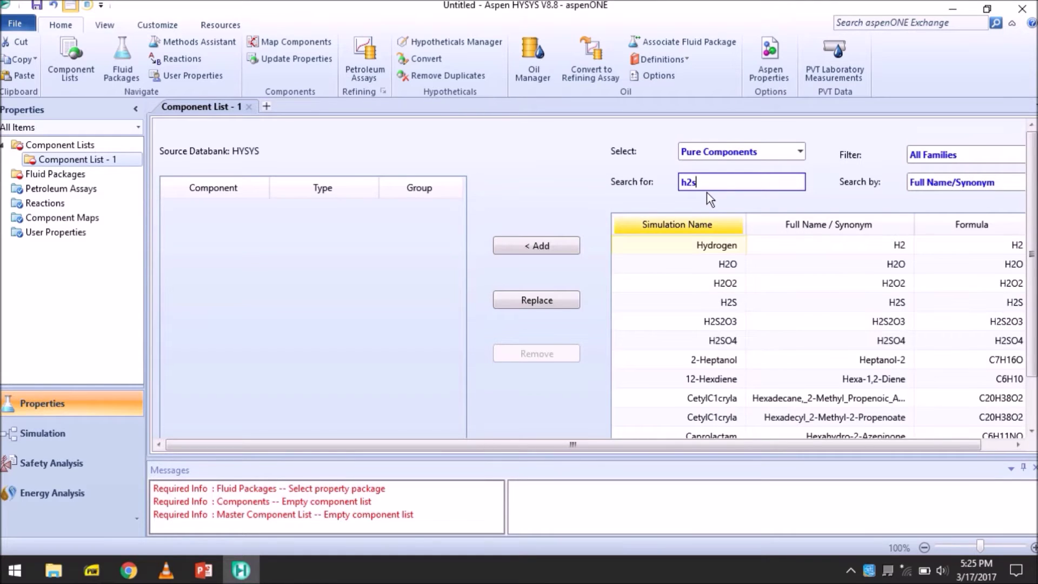
pyautogui.click(533, 246)
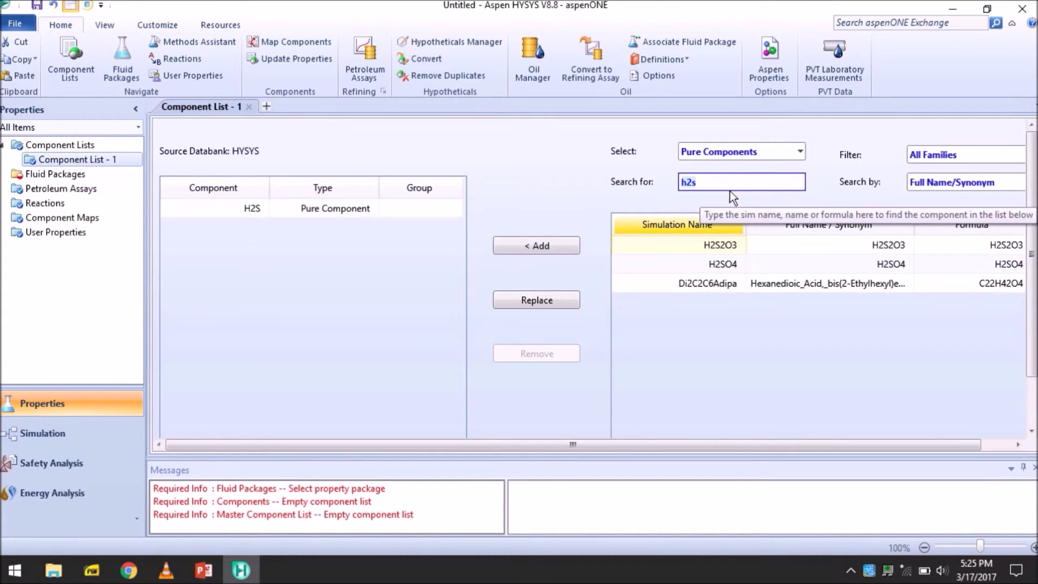
pyautogui.write('nh3')
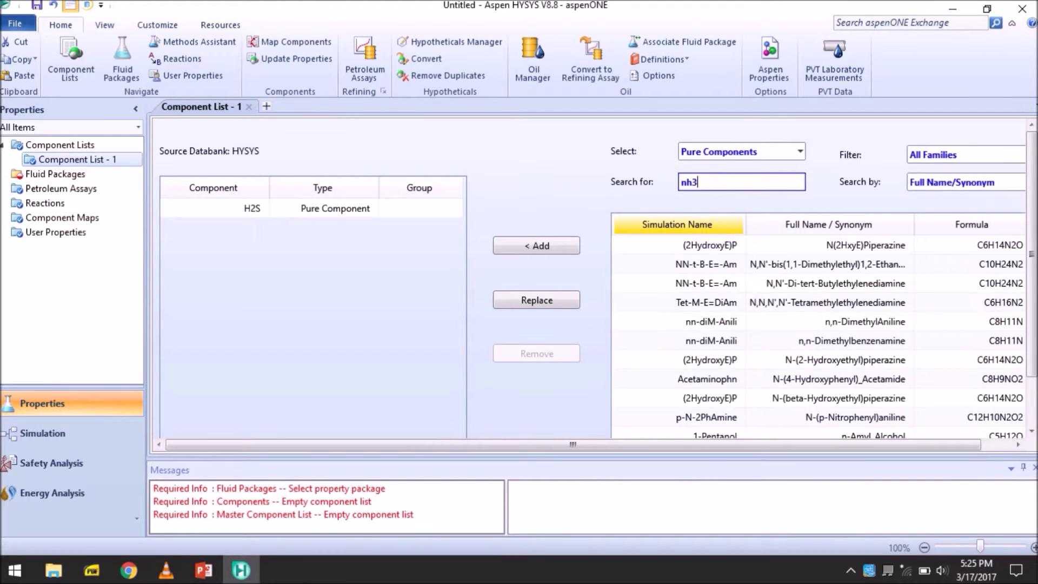
pyautogui.click(533, 249)
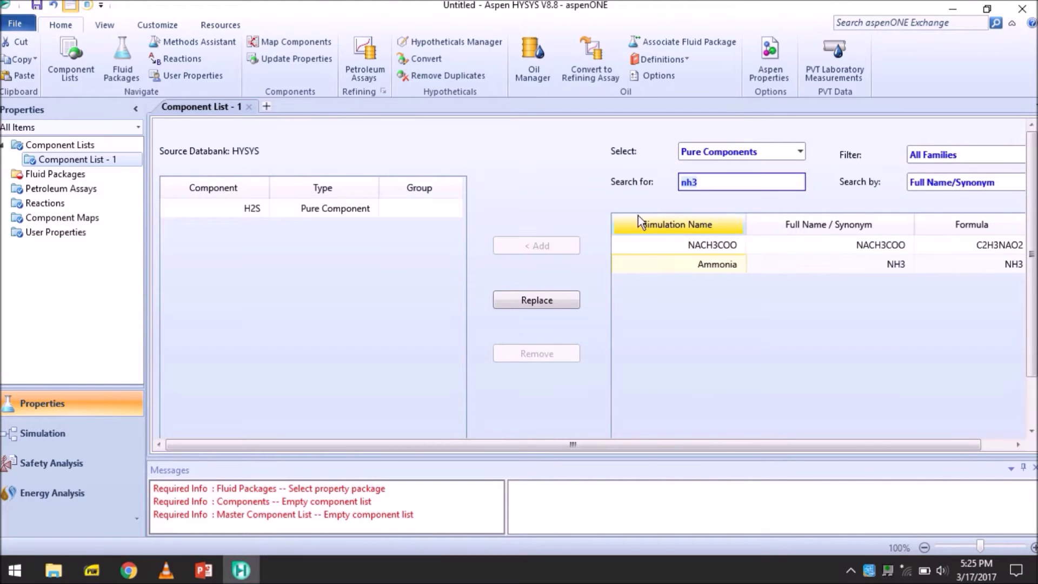
# - Find H2O among the pure components and add it to the component list
pyautogui.write('h20')
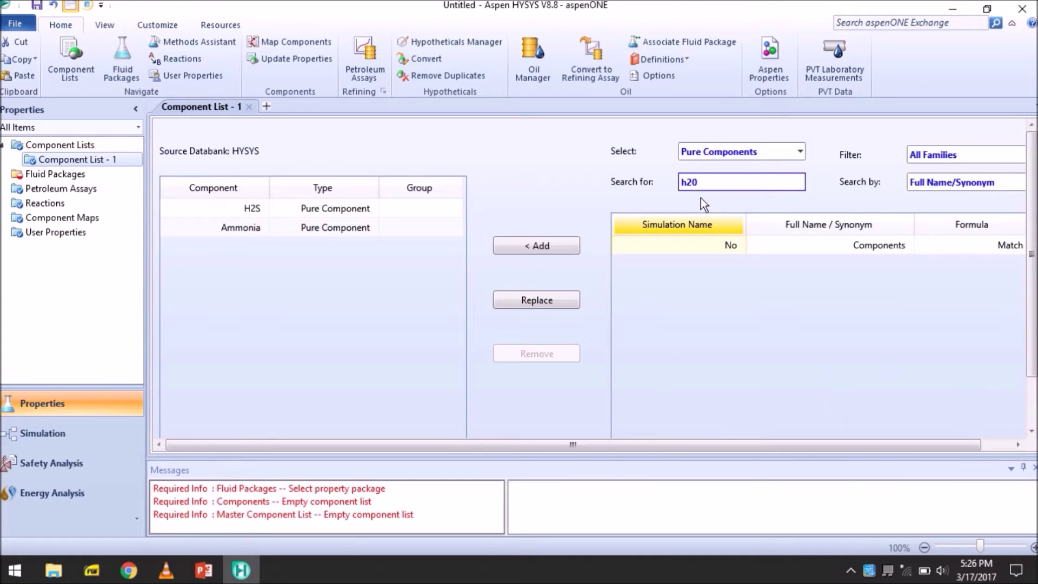
pyautogui.click(528, 242)
pyautogui.click(698, 185)
pyautogui.press('BackSpace')
pyautogui.press('BackSpace')
pyautogui.write('2o')
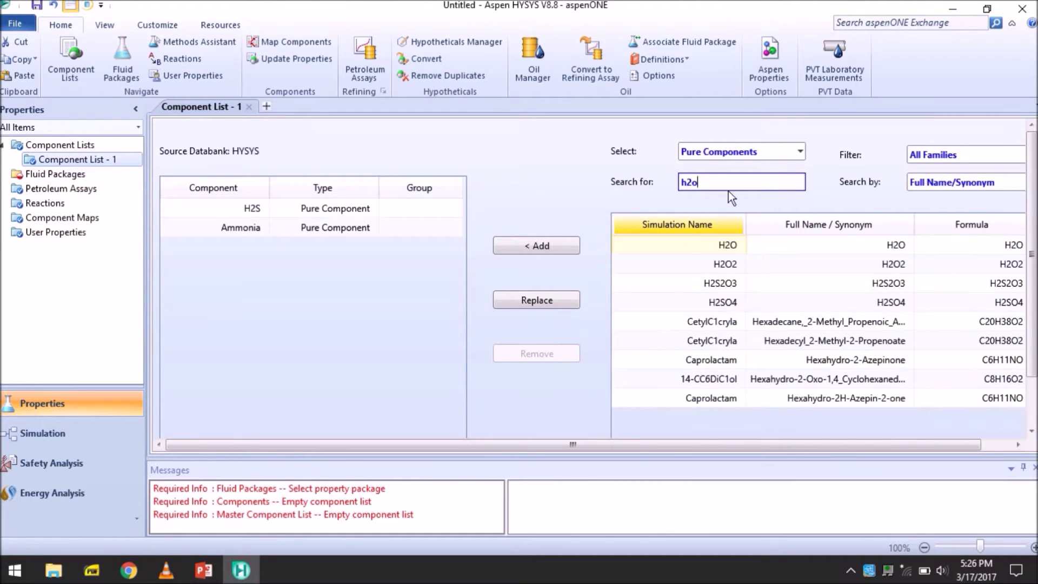
pyautogui.click(541, 251)
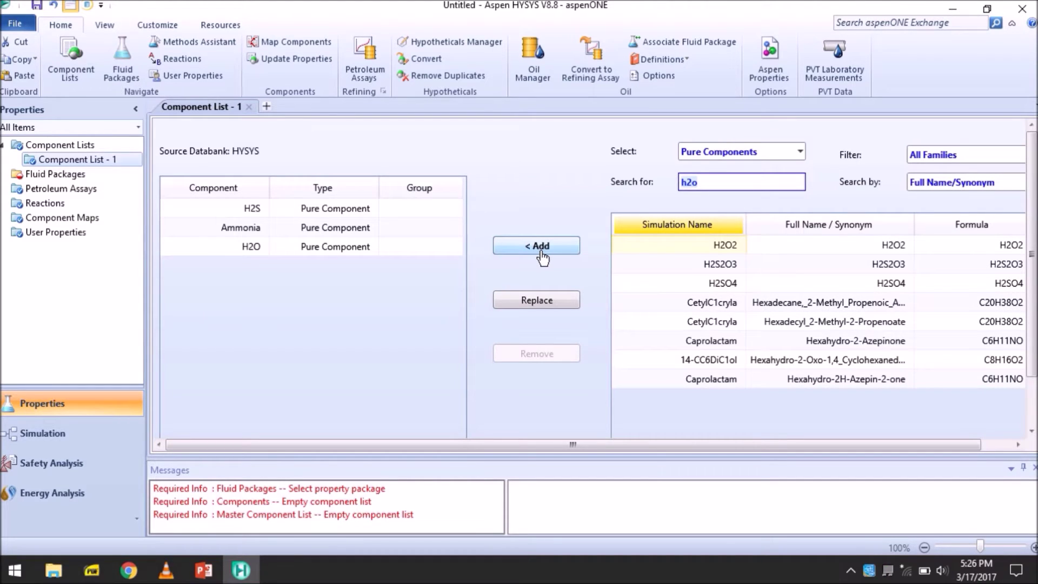
# - Add a fluid package for the component list and choose Sour PR as its property package
pyautogui.click(60, 174)
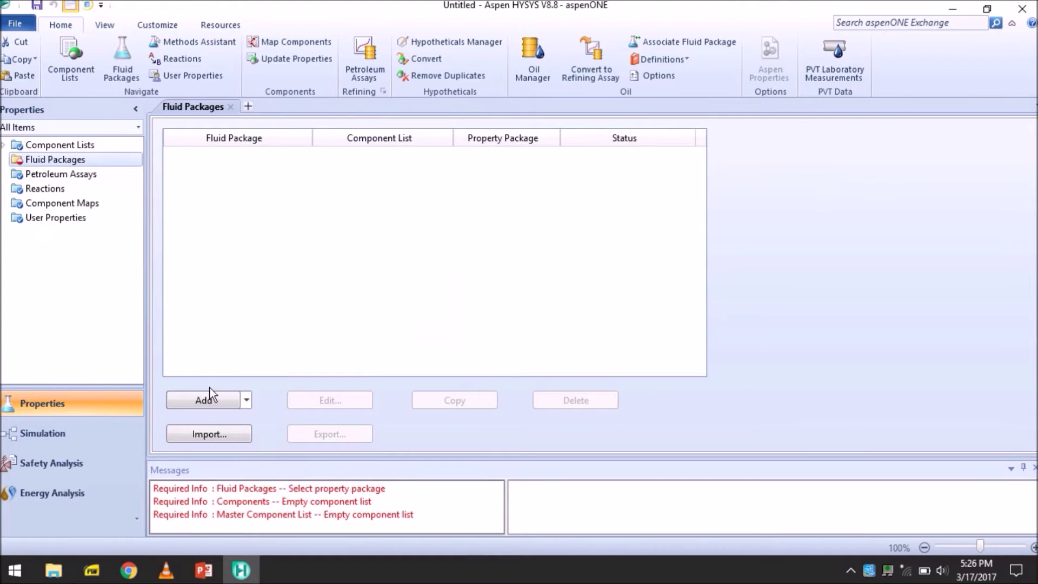
pyautogui.click(217, 403)
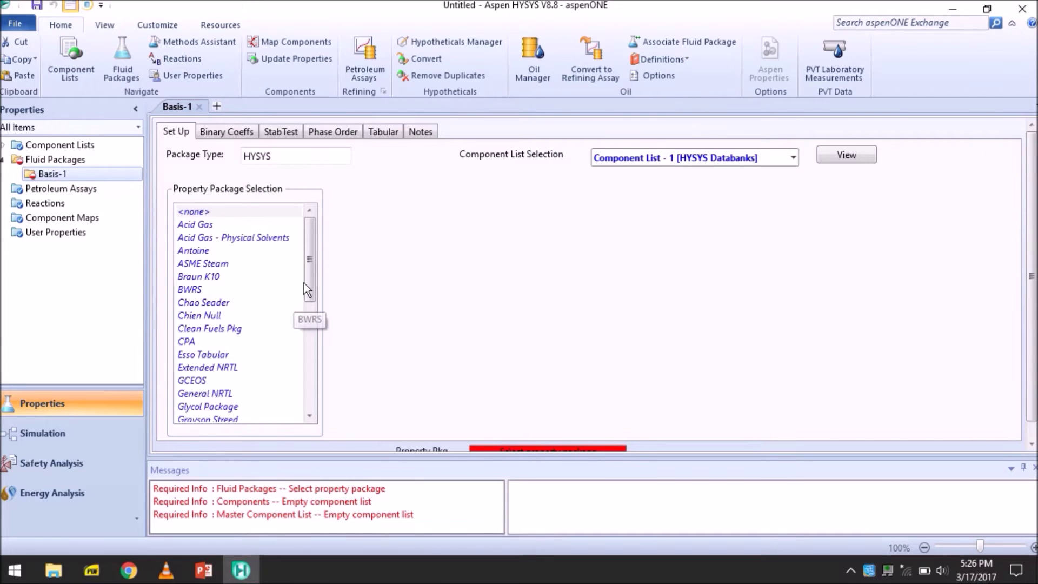
pyautogui.moveTo(314, 277); pyautogui.dragTo(315, 369)
pyautogui.click(200, 355)
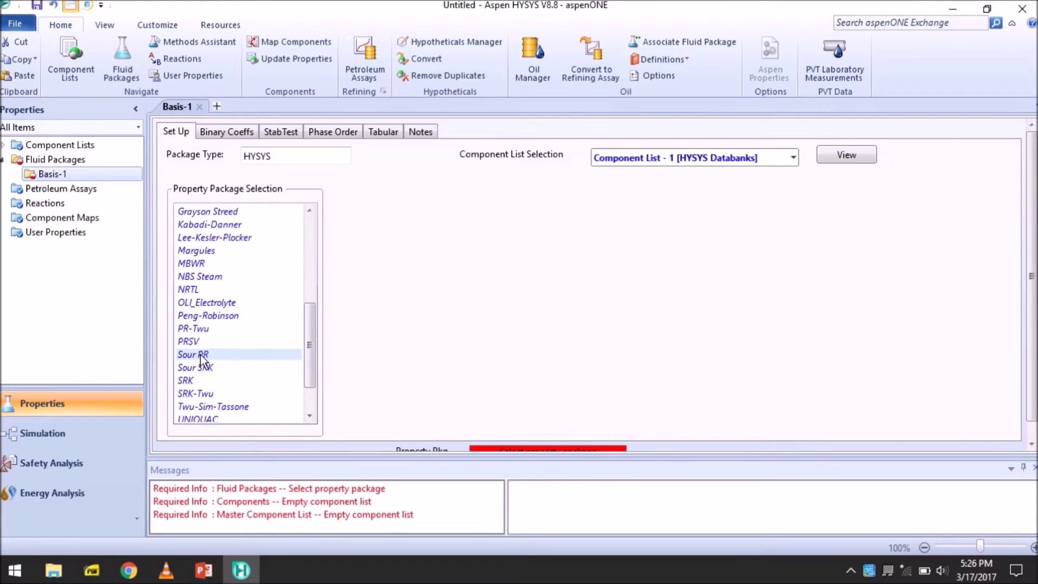
pyautogui.click(4, 161)
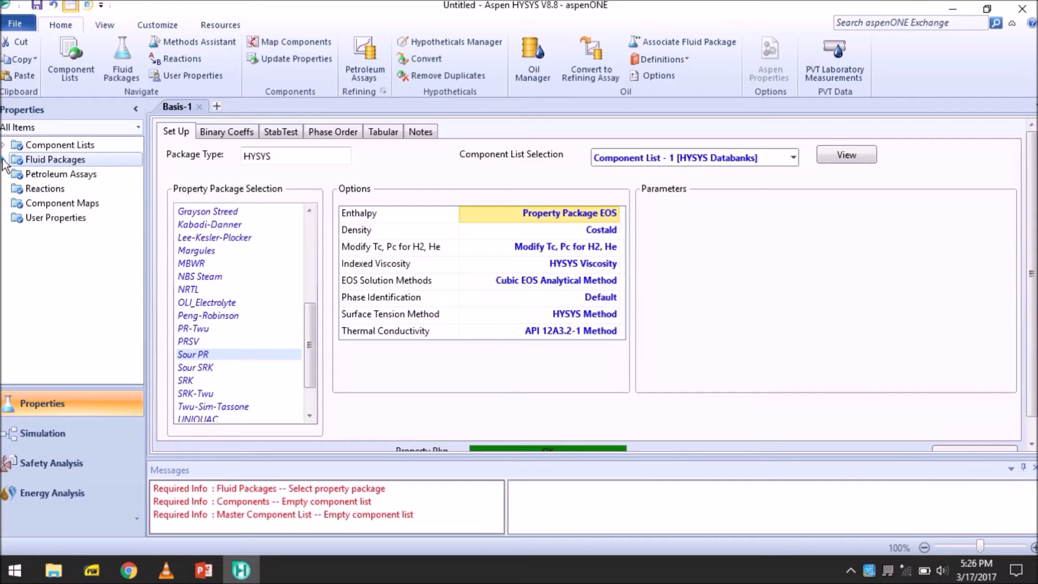
# - Switch to the simulation environment, place a material stream on the flowsheet and move the model palette clear of the drawing area
pyautogui.click(47, 433)
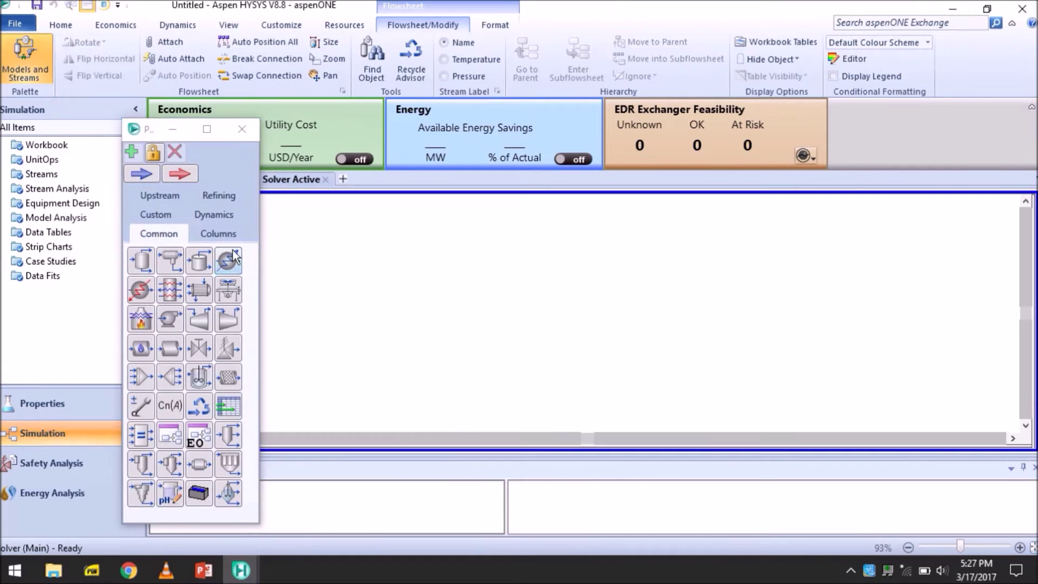
pyautogui.click(139, 172)
pyautogui.click(318, 290)
pyautogui.moveTo(145, 131); pyautogui.dragTo(902, 133)
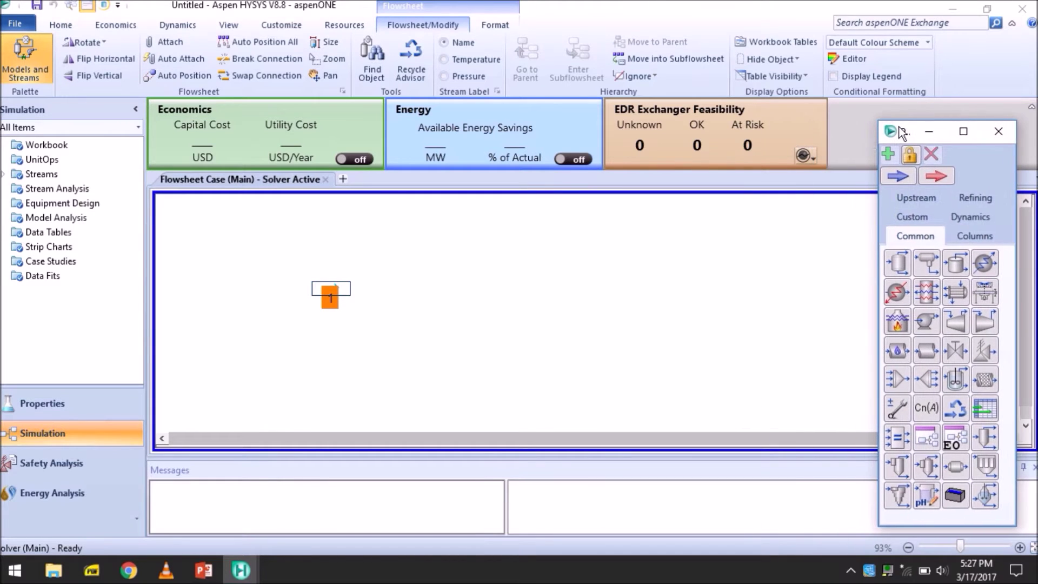
# - Open the new material stream's properties and rename the stream Sour H2O Feed
pyautogui.moveTo(265, 290); pyautogui.dragTo(245, 290)
pyautogui.doubleClick(245, 290)
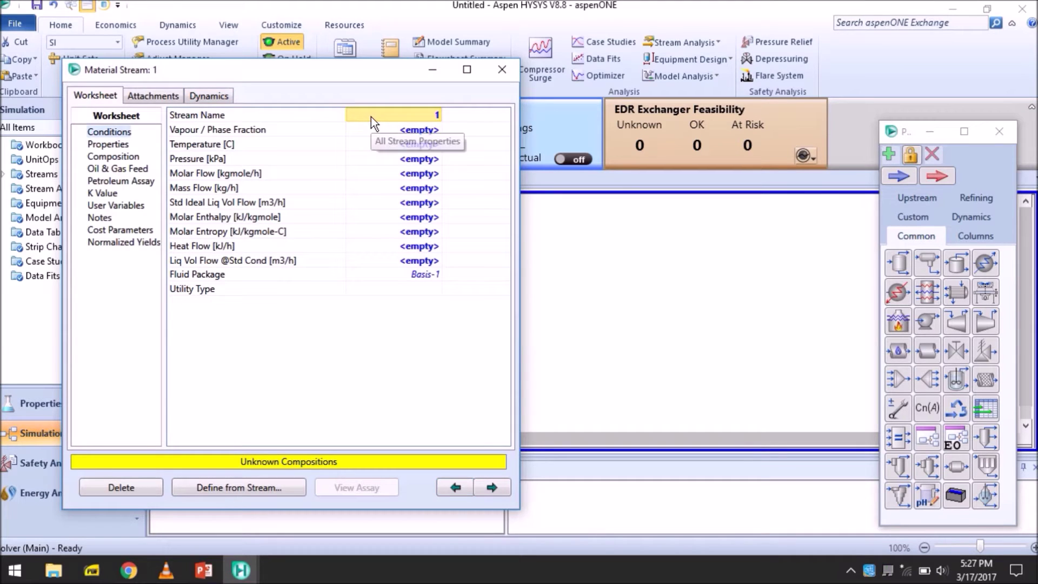
pyautogui.write('Sour H2')
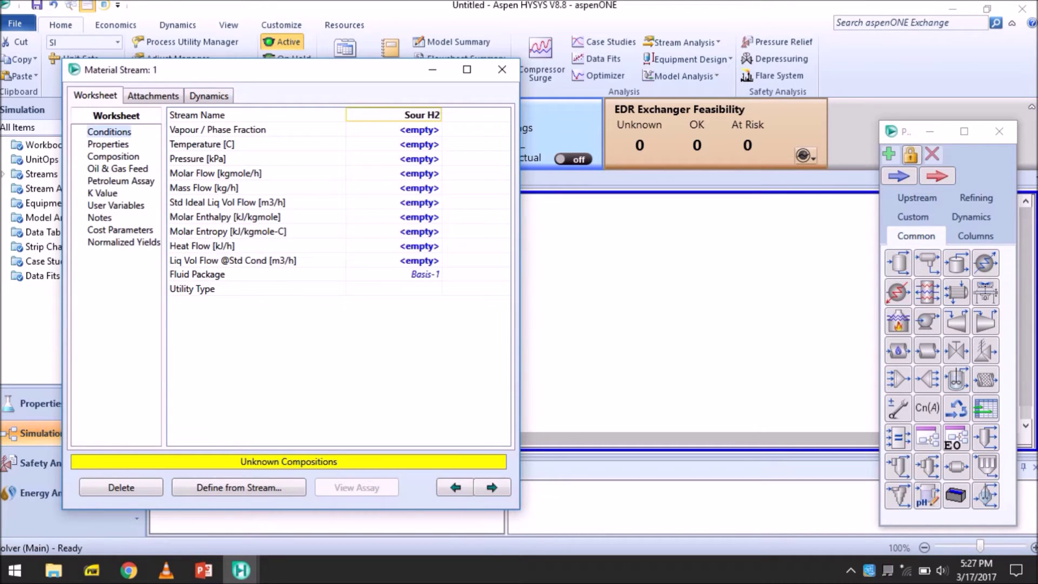
pyautogui.write('O Feed')
pyautogui.press('Return')
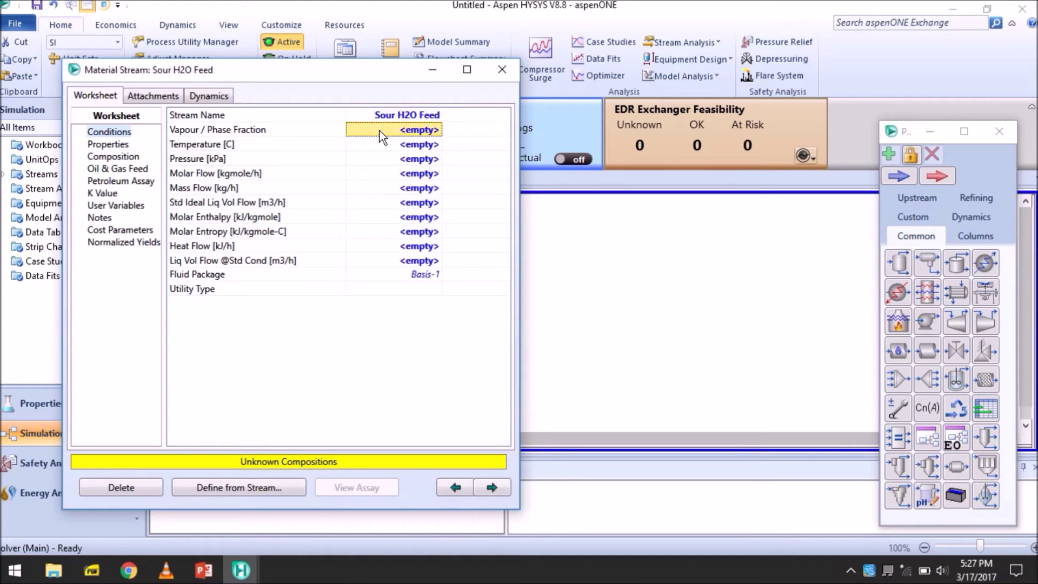
# - Set the temperature of the Sour H2O Feed stream to 100 F
pyautogui.click(385, 143)
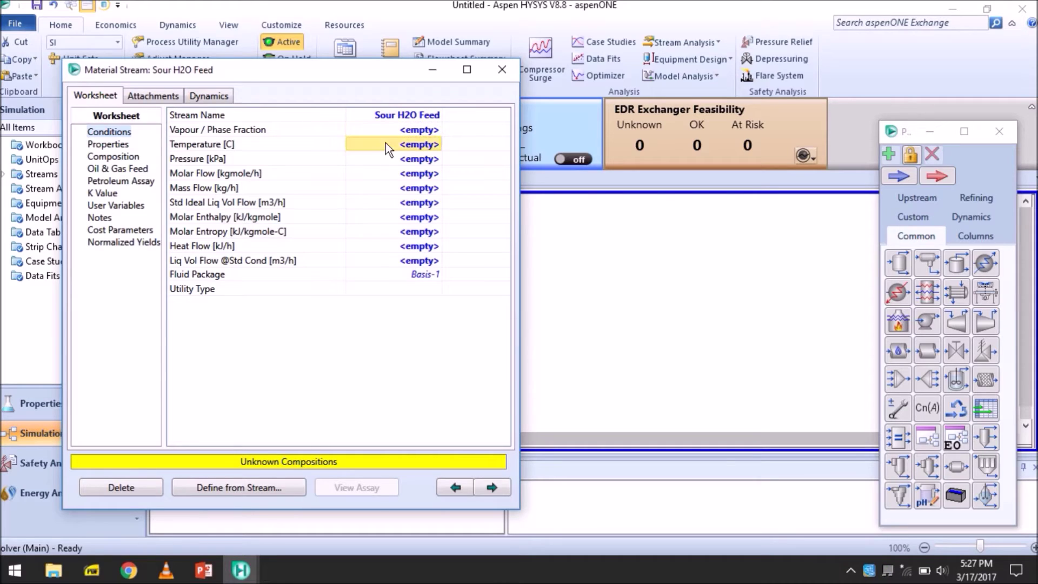
pyautogui.write('100')
pyautogui.hotkey('alt', 'Down')
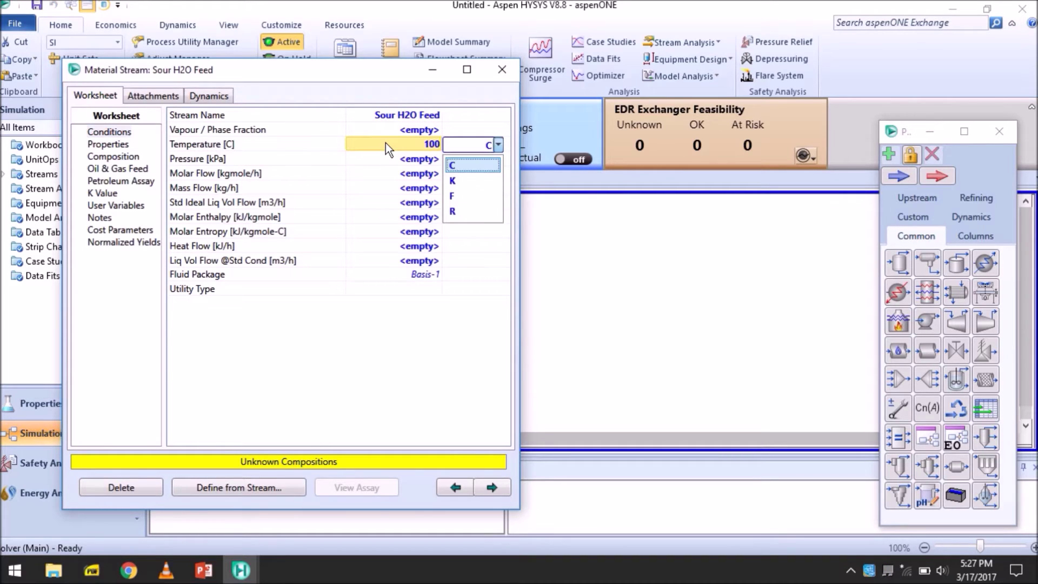
pyautogui.press('f')
pyautogui.press('Return')
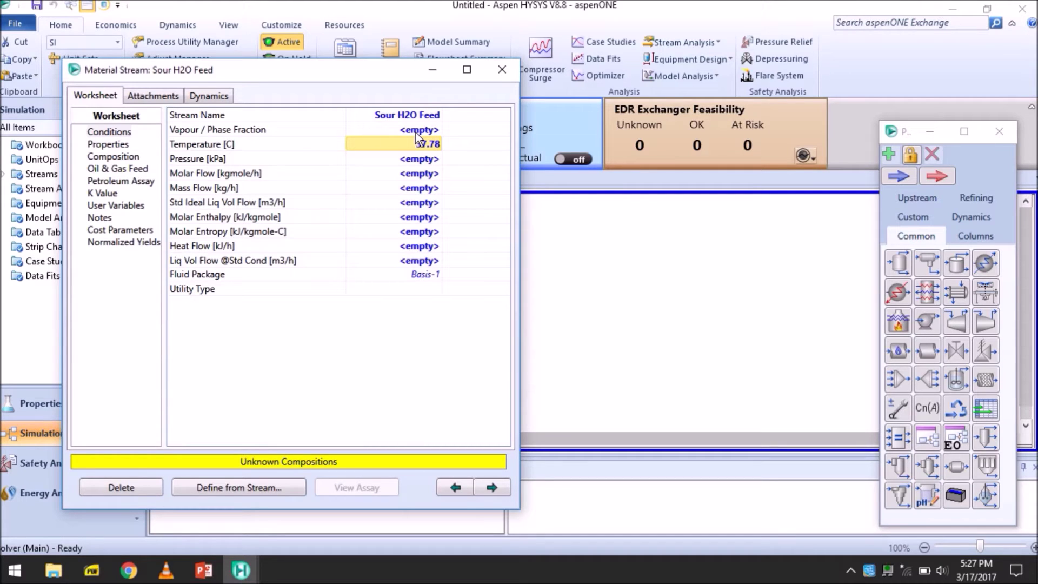
# - Set the pressure of the Sour H2O Feed stream to 40 psia
pyautogui.click(410, 157)
pyautogui.write('40')
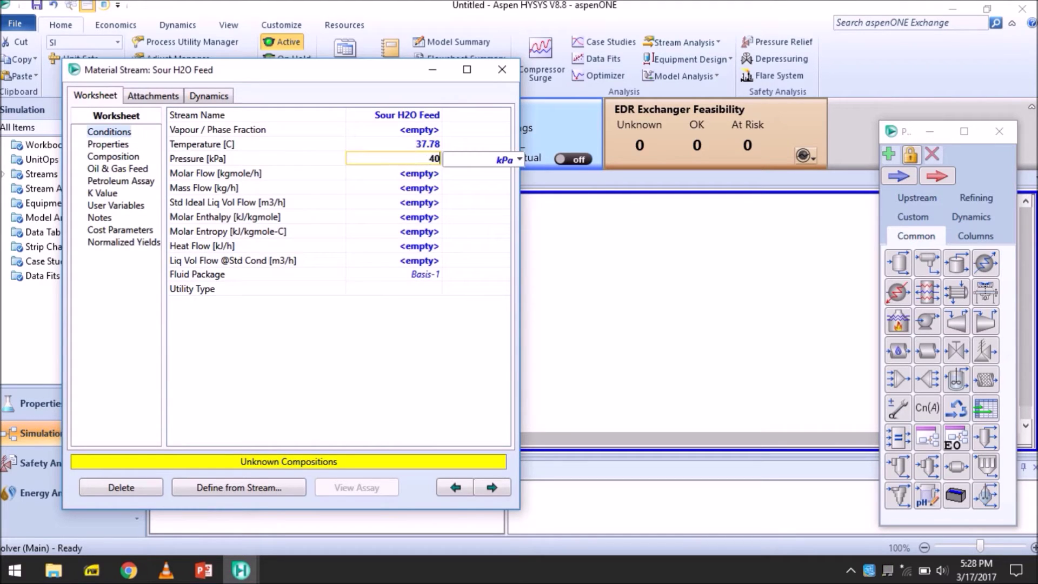
pyautogui.hotkey('alt', 'Down')
pyautogui.press('Down')
pyautogui.press('Down')
pyautogui.press('Down')
pyautogui.press('Down')
pyautogui.press('Down')
pyautogui.press('Down')
pyautogui.press('Down')
pyautogui.press('Down')
pyautogui.press('Down')
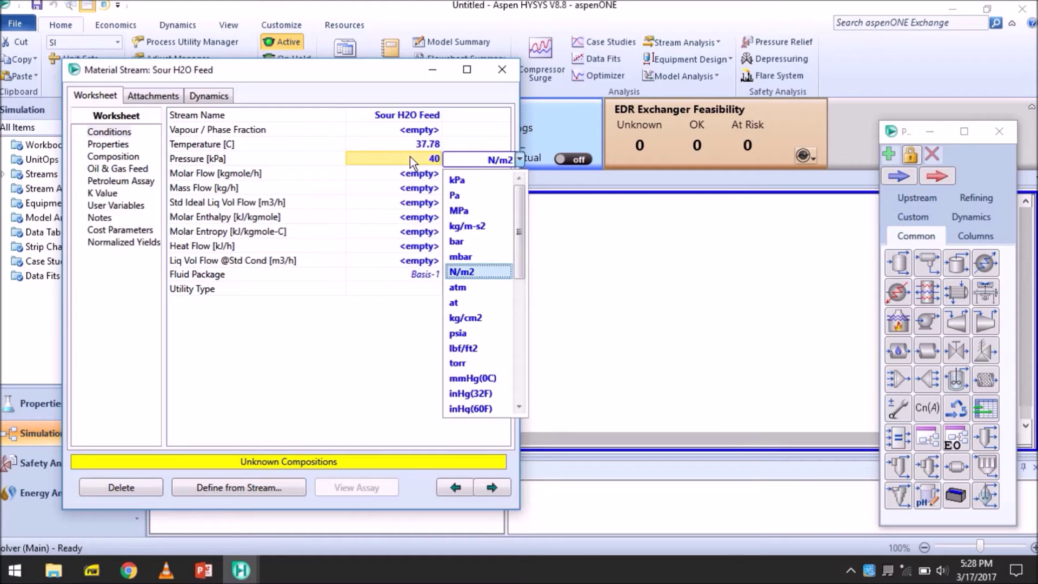
pyautogui.press('Return')
pyautogui.moveTo(409, 157)
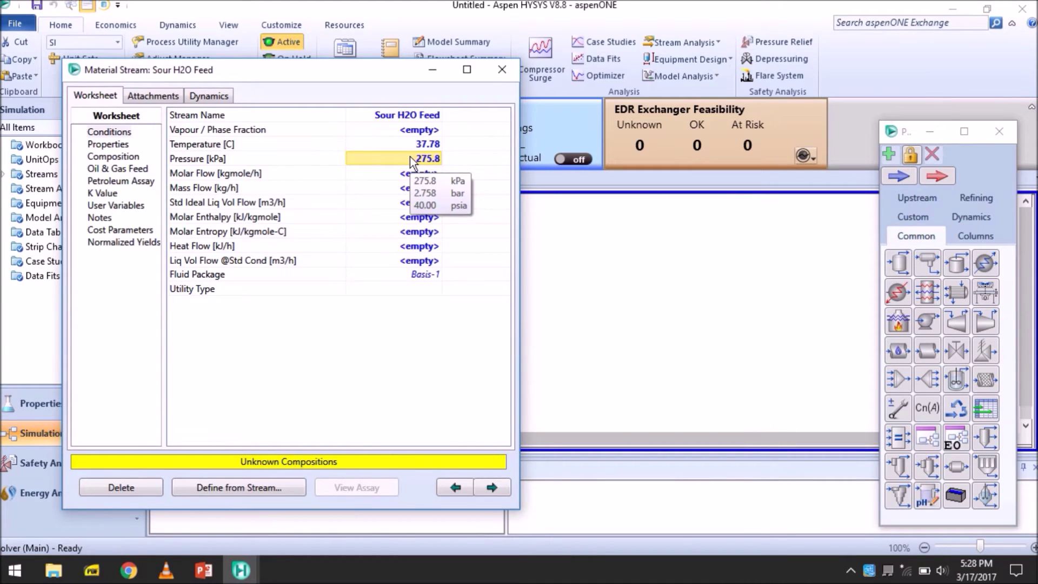
# - Set the standard ideal liquid volume flow of the Sour H2O Feed stream to 50000 barrel/day
pyautogui.click(388, 201)
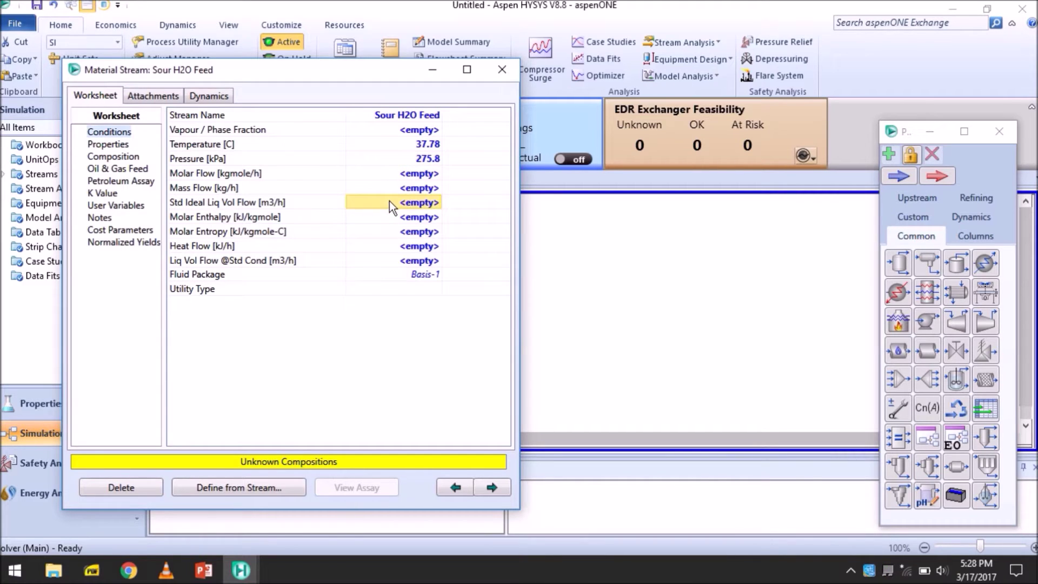
pyautogui.write('50000')
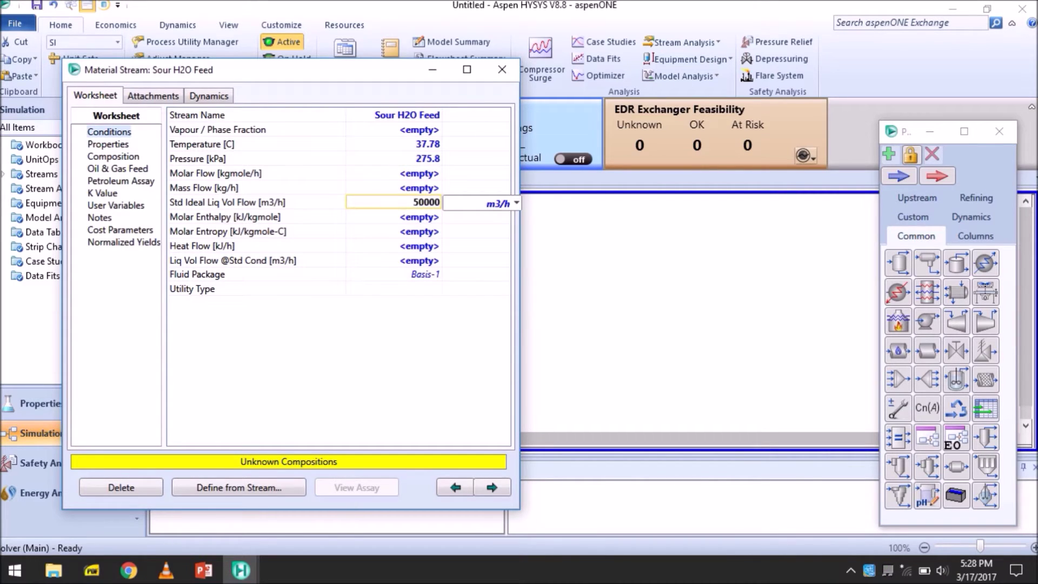
pyautogui.hotkey('alt', 'Down')
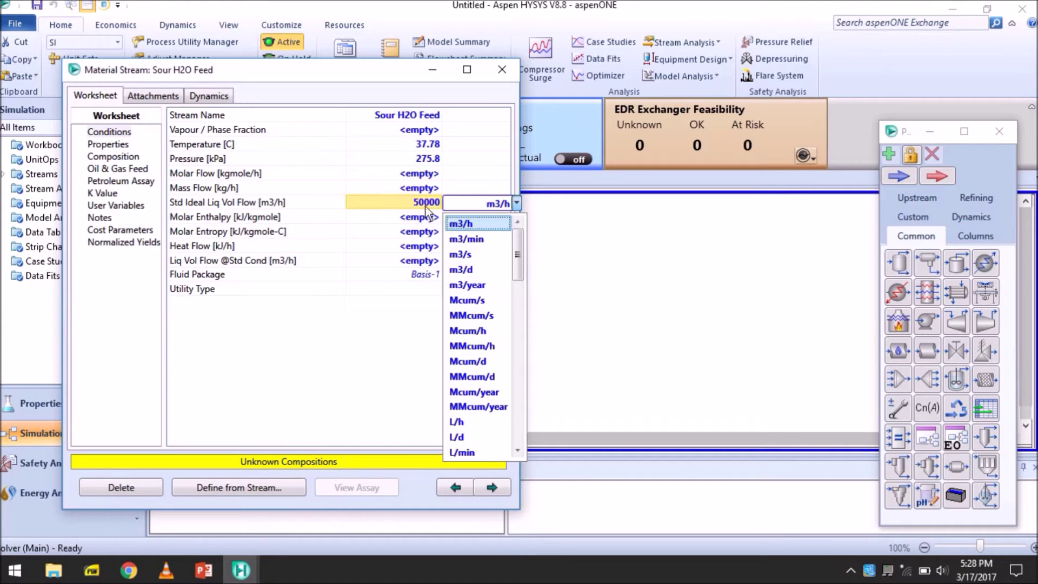
pyautogui.press('Down')
pyautogui.press('Down')
pyautogui.press('Down')
pyautogui.press('Down')
pyautogui.press('Down')
pyautogui.press('Down')
pyautogui.press('Down')
pyautogui.press('Down')
pyautogui.press('Down')
pyautogui.press('Down')
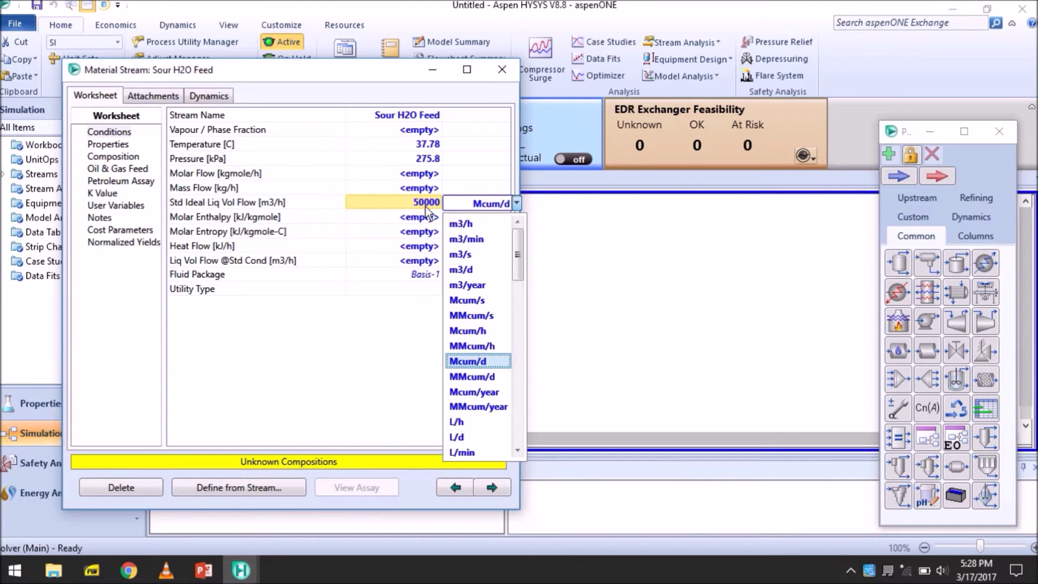
pyautogui.press('Down')
pyautogui.press('Down')
pyautogui.press('Down')
pyautogui.press('Down')
pyautogui.press('Down')
pyautogui.press('Down')
pyautogui.press('Down')
pyautogui.press('Down')
pyautogui.press('Down')
pyautogui.press('Down')
pyautogui.press('Down')
pyautogui.press('Down')
pyautogui.press('Down')
pyautogui.press('Down')
pyautogui.press('Down')
pyautogui.press('Down')
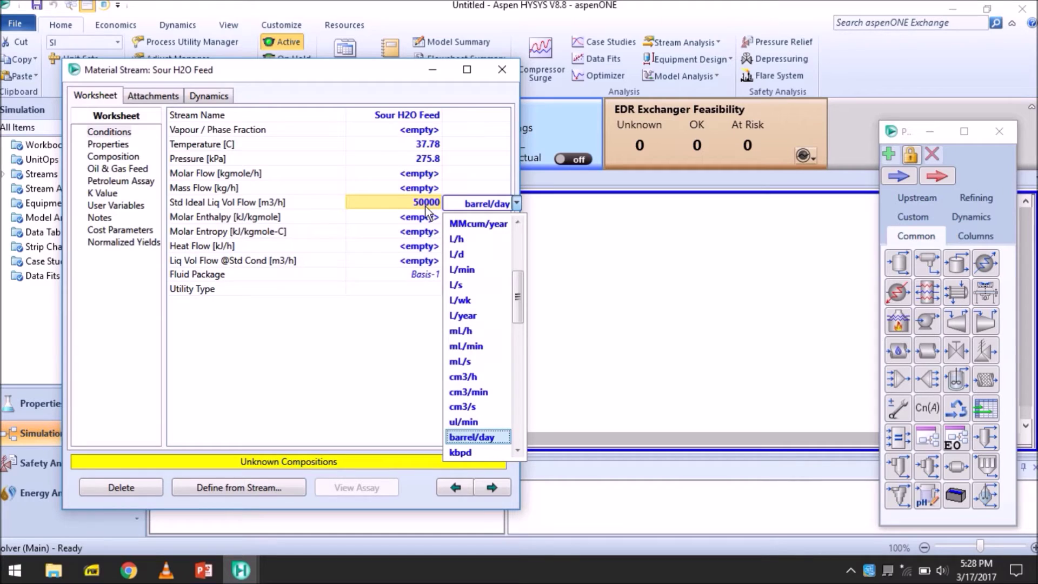
pyautogui.press('Return')
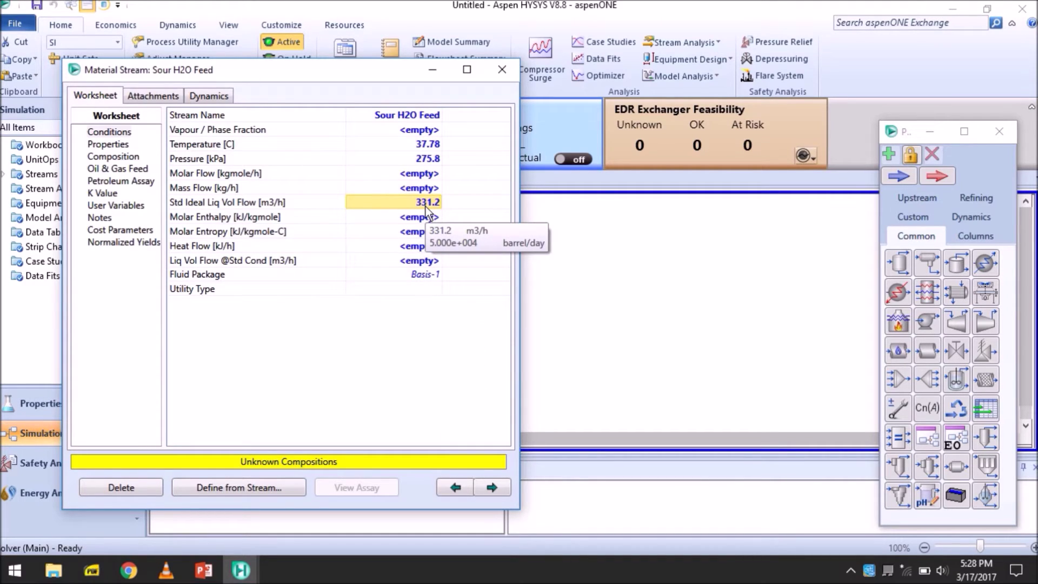
# - Open the composition input of the Sour H2O Feed stream and switch its basis to mass fractions
pyautogui.click(110, 169)
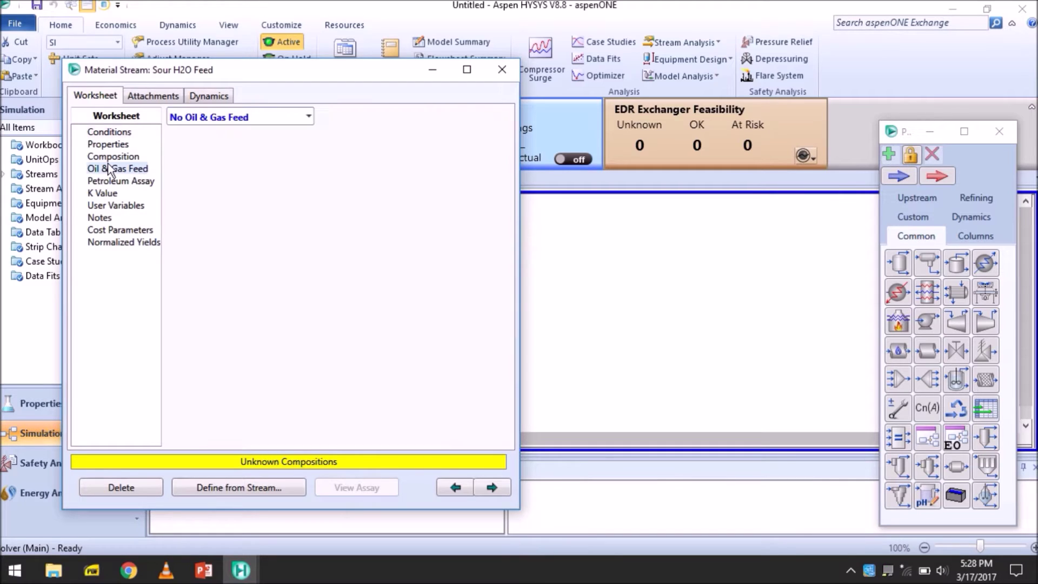
pyautogui.click(109, 157)
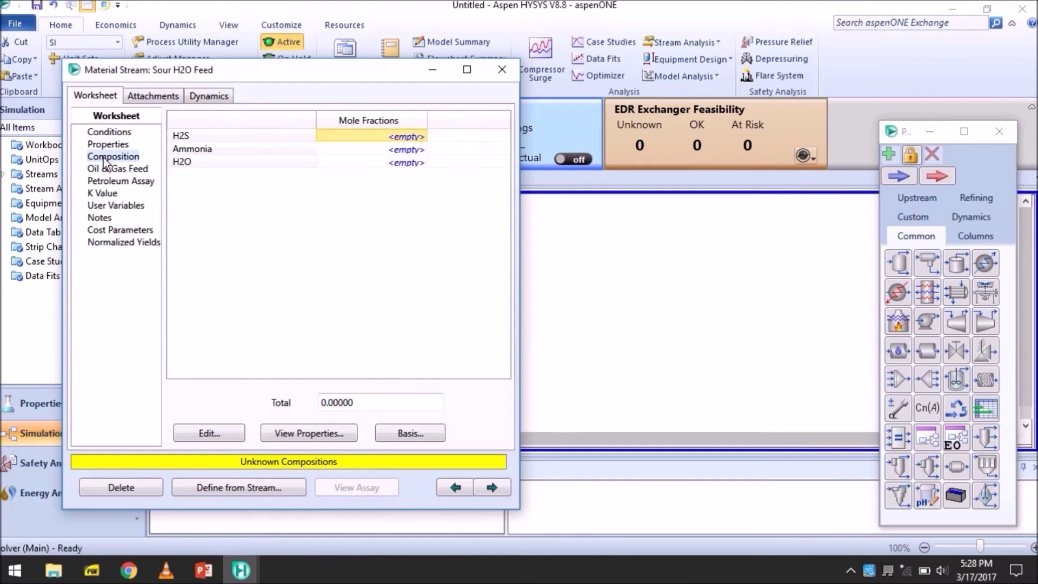
pyautogui.click(360, 135)
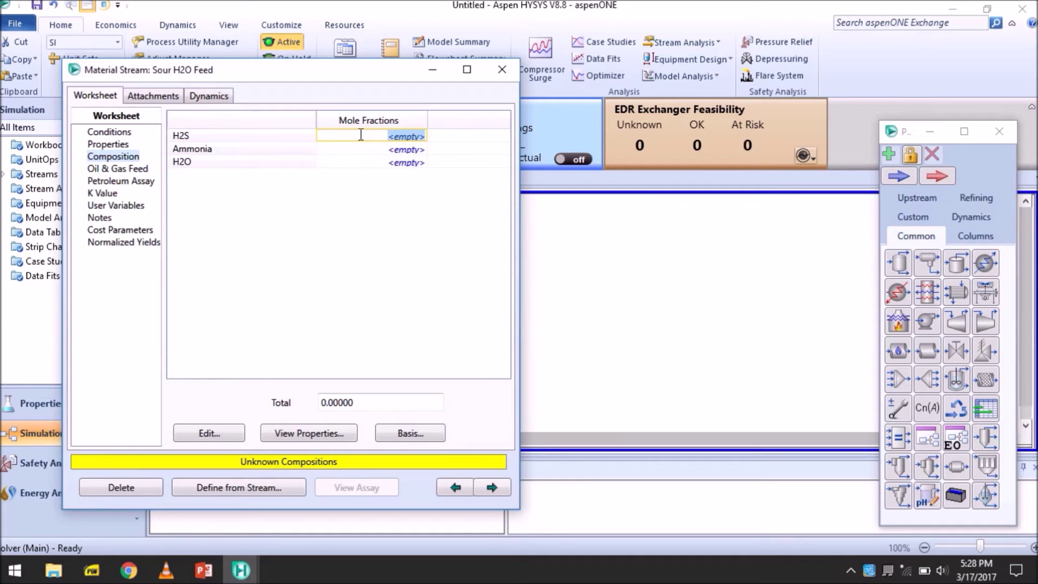
pyautogui.write('.0070')
pyautogui.press('Return')
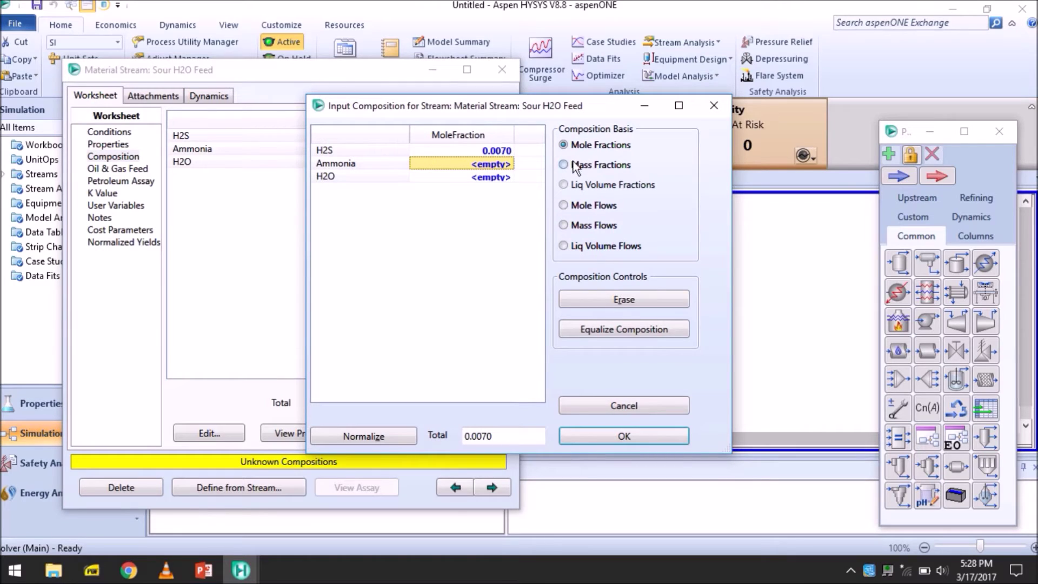
pyautogui.click(574, 165)
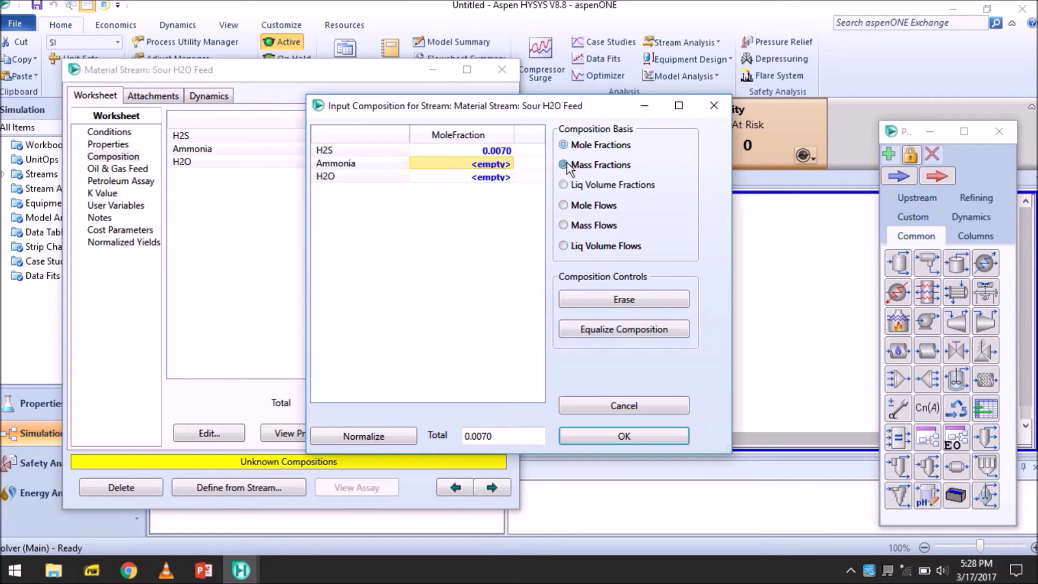
# - Set the feed's mass fractions to 0.0070 H2S, 0.0050 Ammonia and 0.9880 H2O, accept them and close the stream's properties
pyautogui.click(492, 151)
pyautogui.write('.007')
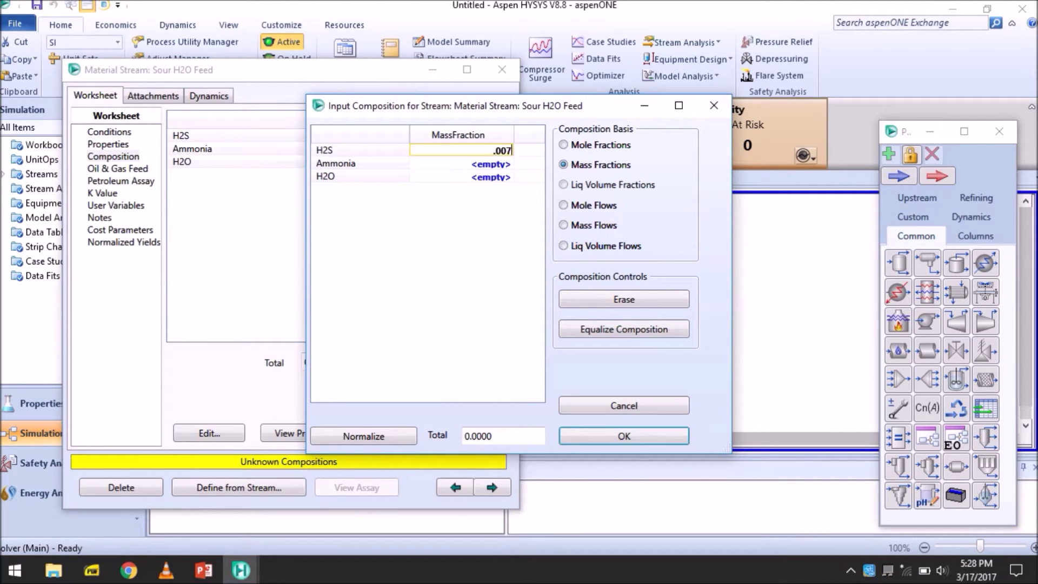
pyautogui.write('0')
pyautogui.press('Return')
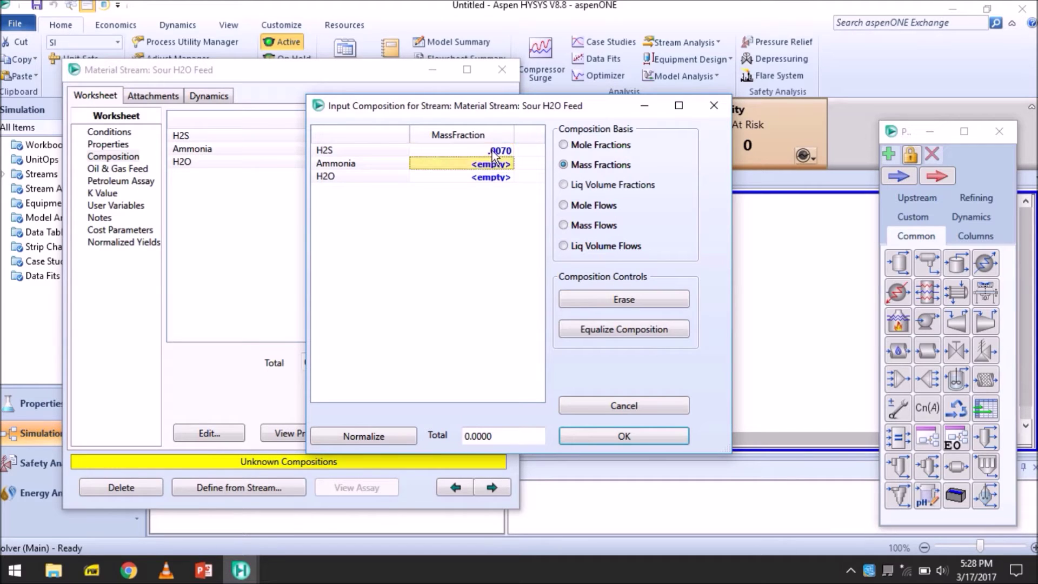
pyautogui.write('.00')
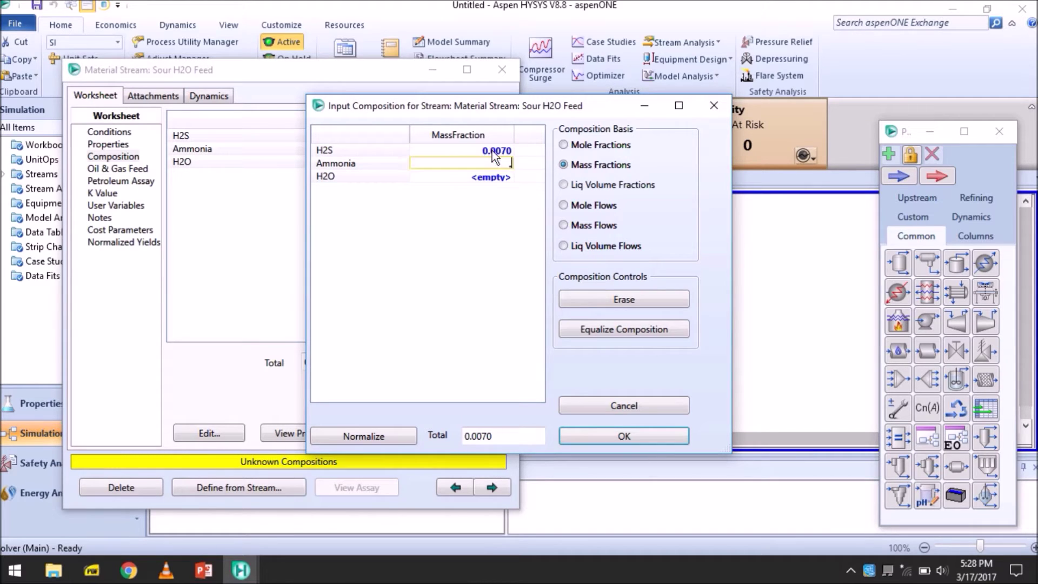
pyautogui.write('50')
pyautogui.click(494, 175)
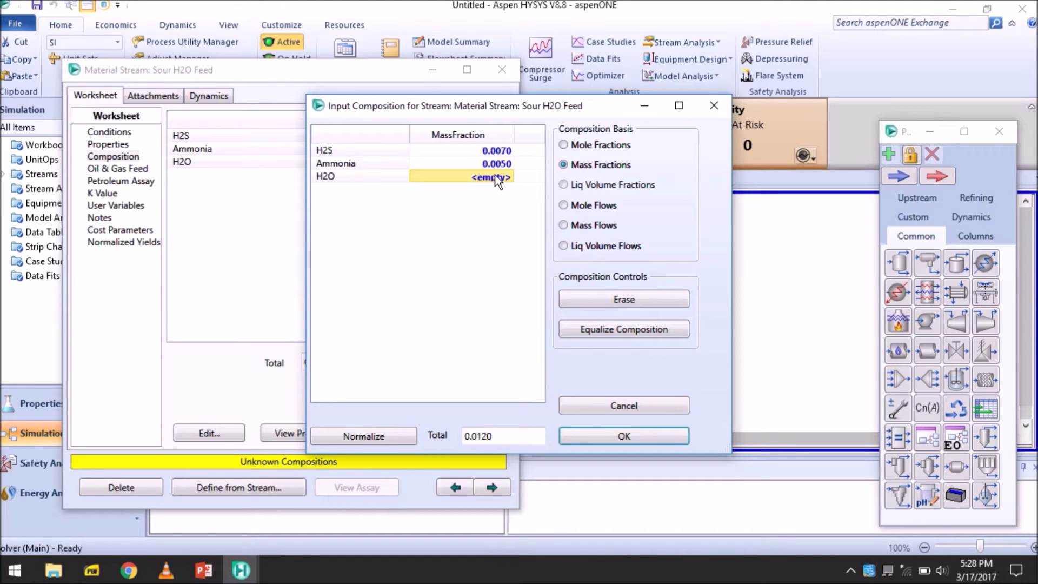
pyautogui.write('.9880')
pyautogui.press('Return')
pyautogui.click(605, 437)
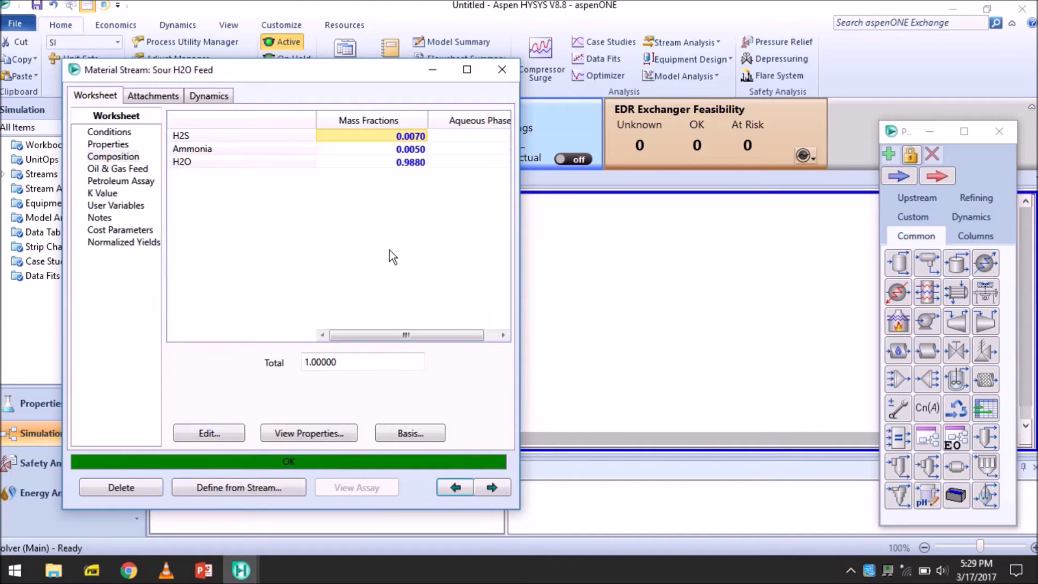
pyautogui.click(503, 71)
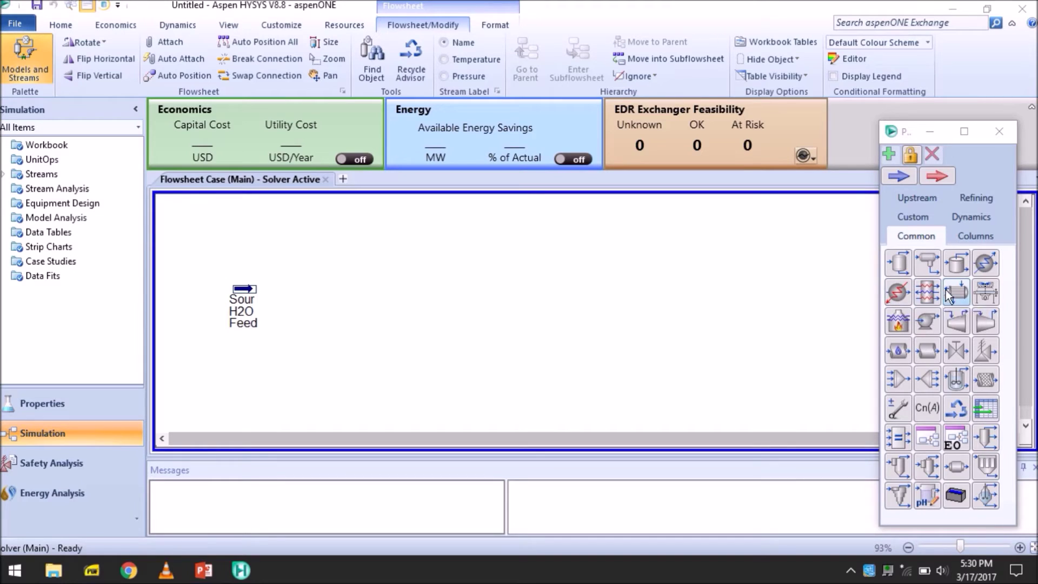
# - Place a heat exchanger beside the Sour H2O Feed stream on the flowsheet and open its properties
pyautogui.moveTo(953, 294); pyautogui.dragTo(345, 308)
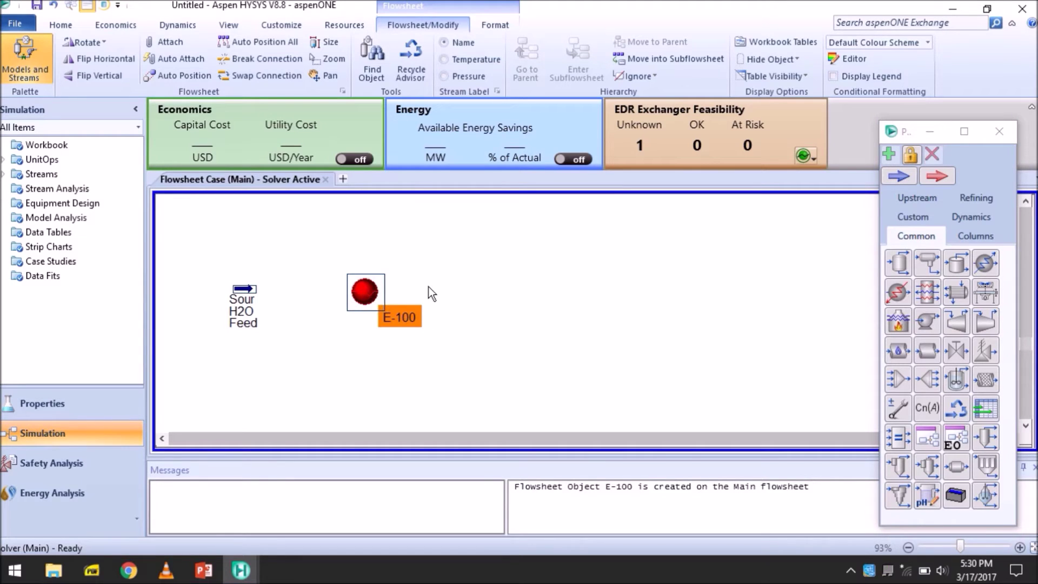
pyautogui.click(410, 267)
pyautogui.doubleClick(364, 286)
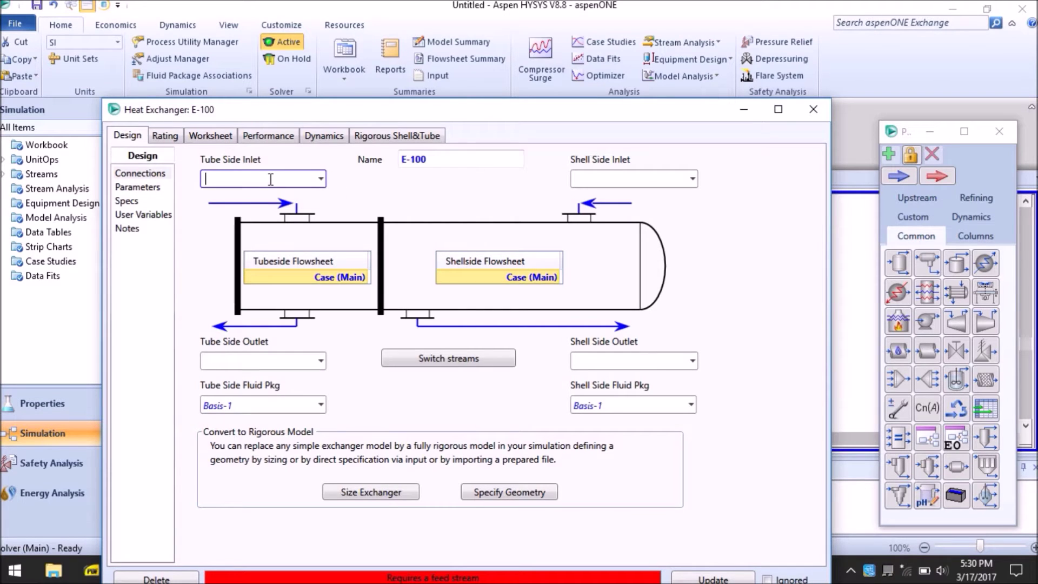
# - Connect Sour H2O Feed as the exchanger's tube side inlet and create Stripper Feed as its tube side outlet
pyautogui.click(320, 180)
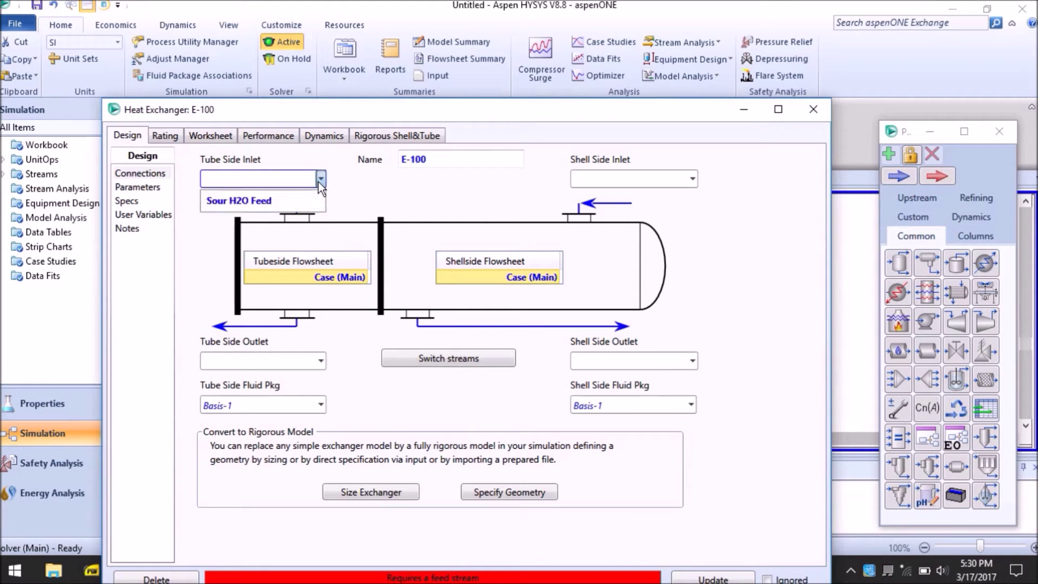
pyautogui.click(294, 199)
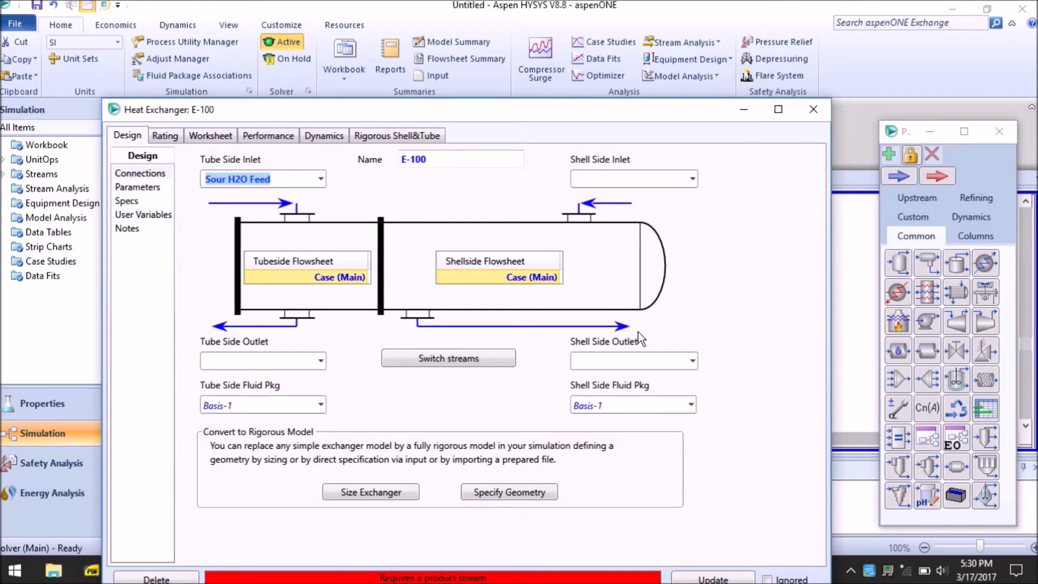
pyautogui.click(226, 362)
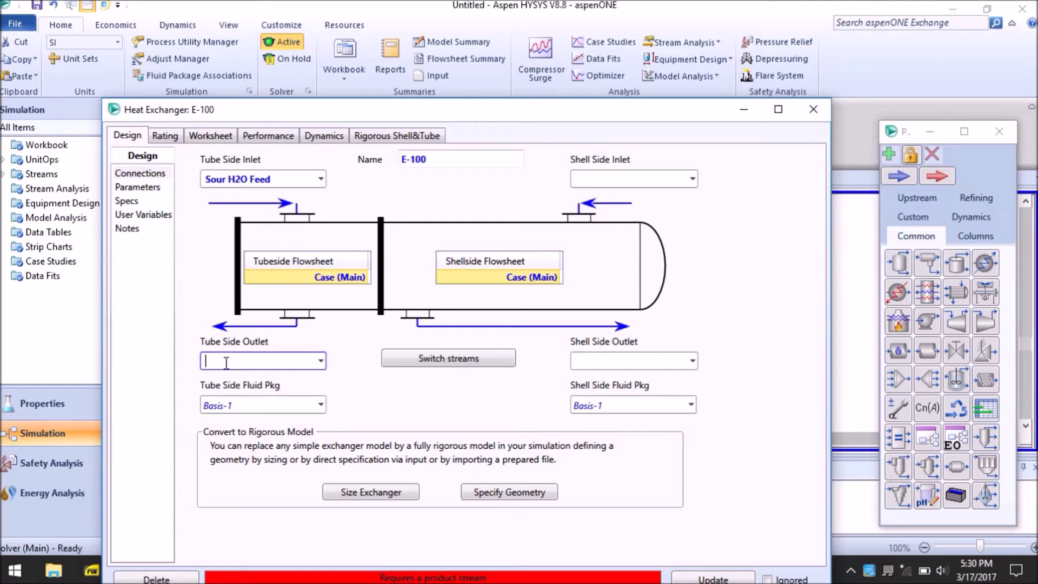
pyautogui.write('Stripper Feed')
pyautogui.press('Return')
# - Create Stripper Bottoms as the exchanger's shell side inlet and Effluent as its shell side outlet
pyautogui.click(627, 183)
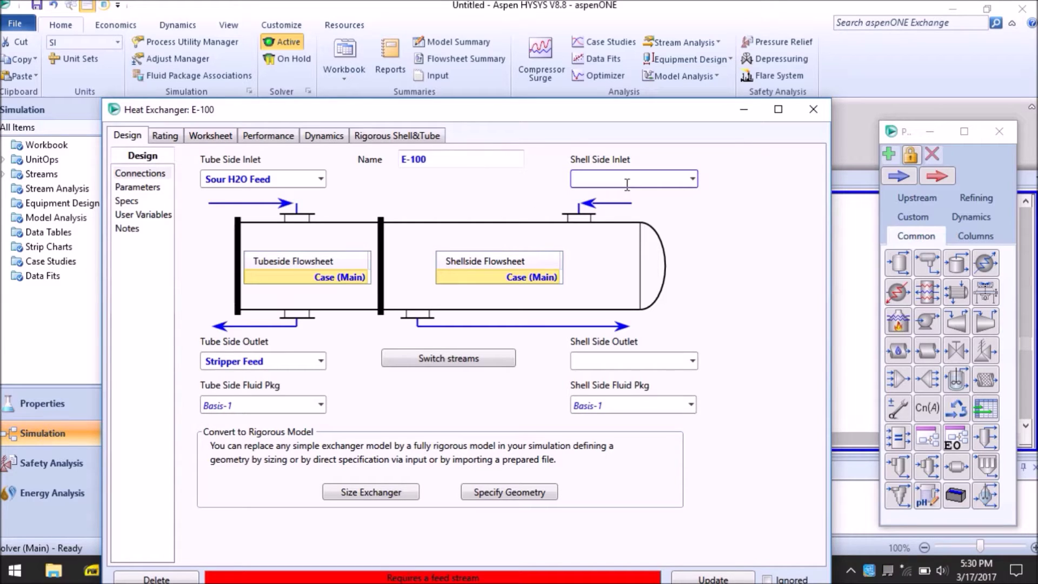
pyautogui.write('Stripper Bottoms')
pyautogui.press('Return')
pyautogui.click(619, 357)
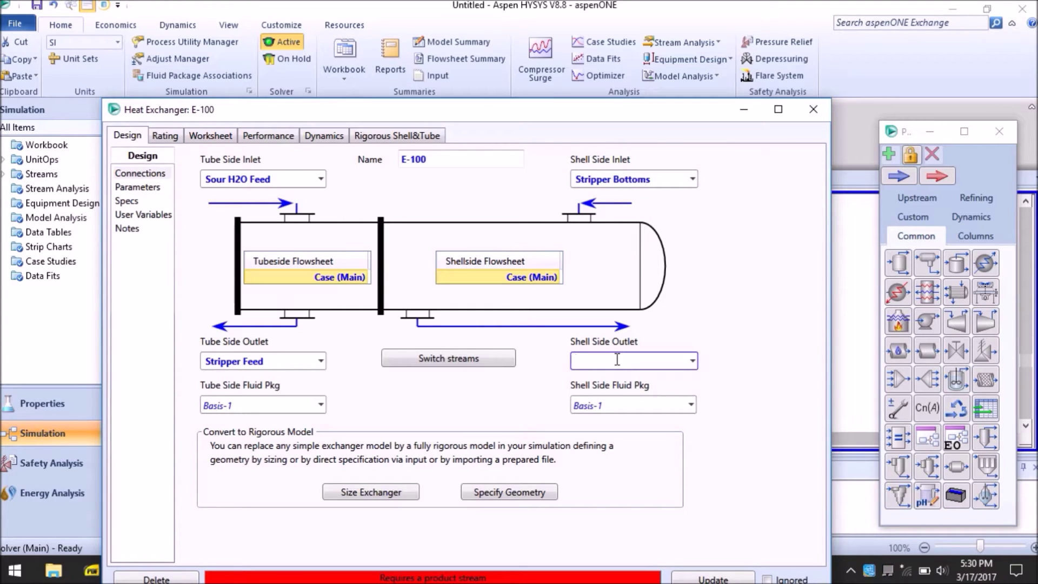
pyautogui.write('Effluent')
pyautogui.moveTo(535, 112); pyautogui.dragTo(535, 54)
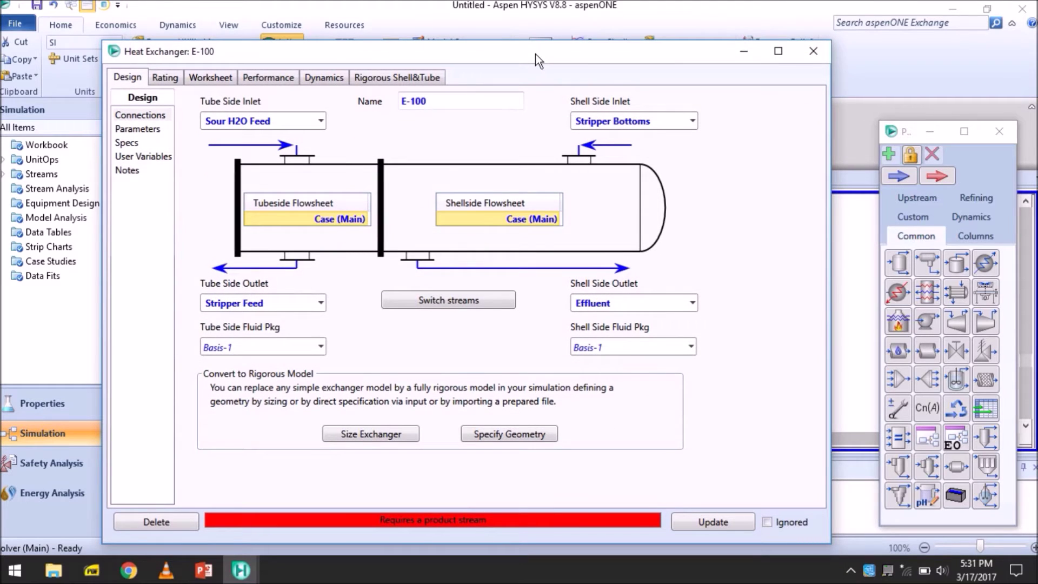
# - Rename the heat exchanger HE-1
pyautogui.click(458, 97)
pyautogui.write('HE')
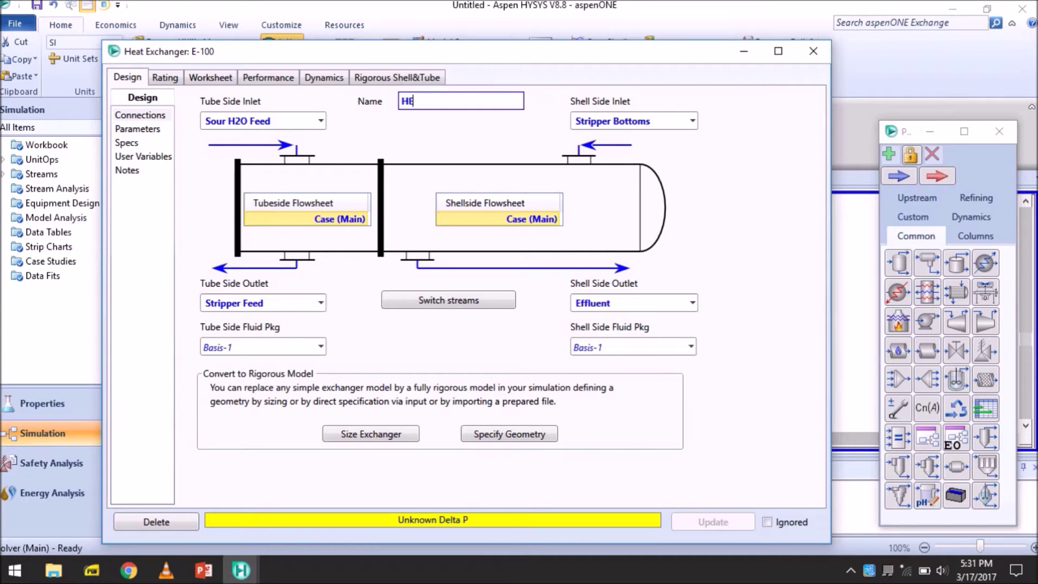
pyautogui.write('-1')
# - Set the tube-side pressure drop of heat exchanger HE-1 to 10 psi (68.95 kPa)
pyautogui.click(144, 134)
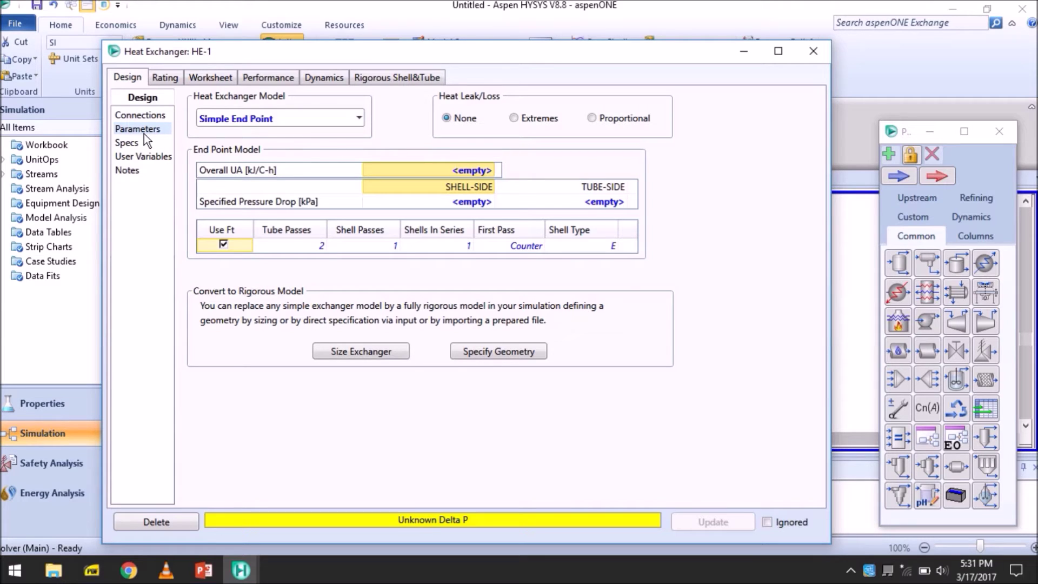
pyautogui.click(417, 206)
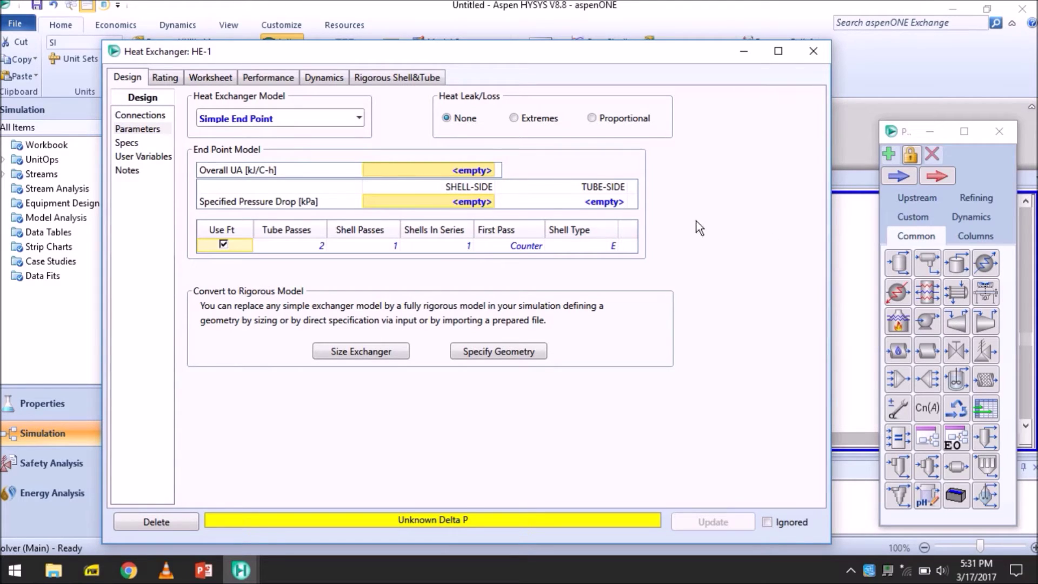
pyautogui.click(599, 202)
pyautogui.write('10')
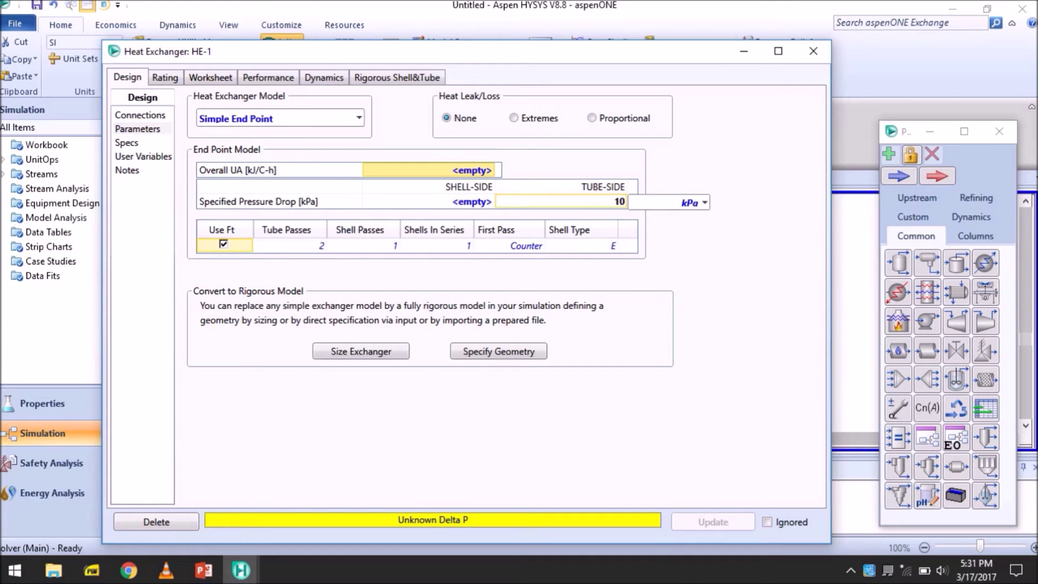
pyautogui.press('Tab')
pyautogui.write('mbar')
pyautogui.press('Down')
pyautogui.press('Down')
pyautogui.press('Down')
pyautogui.press('Down')
pyautogui.press('Down')
pyautogui.press('Down')
pyautogui.press('Down')
pyautogui.press('Down')
pyautogui.press('Down')
pyautogui.press('Down')
pyautogui.press('Down')
pyautogui.press('Down')
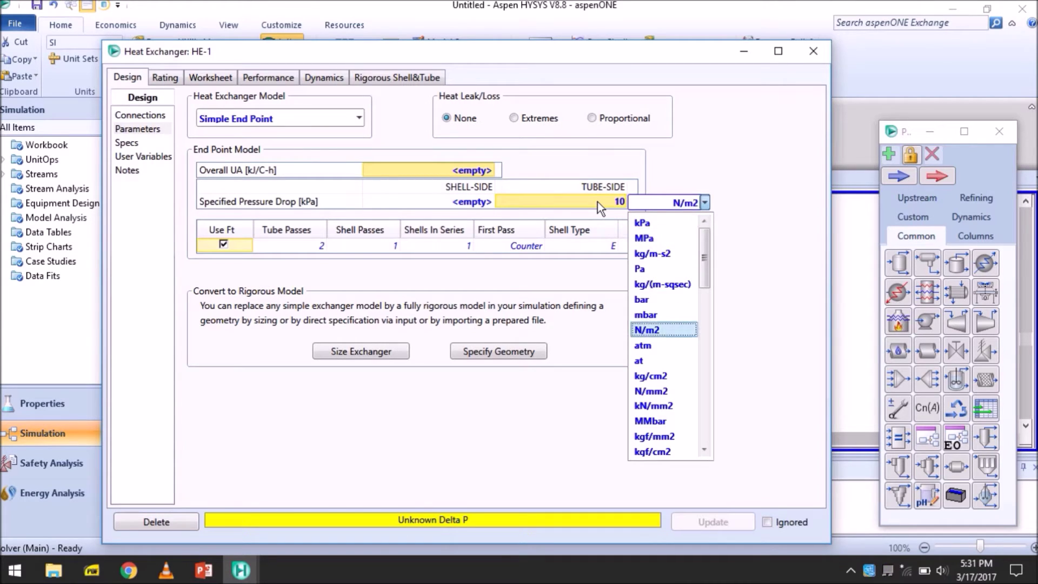
pyautogui.press('Return')
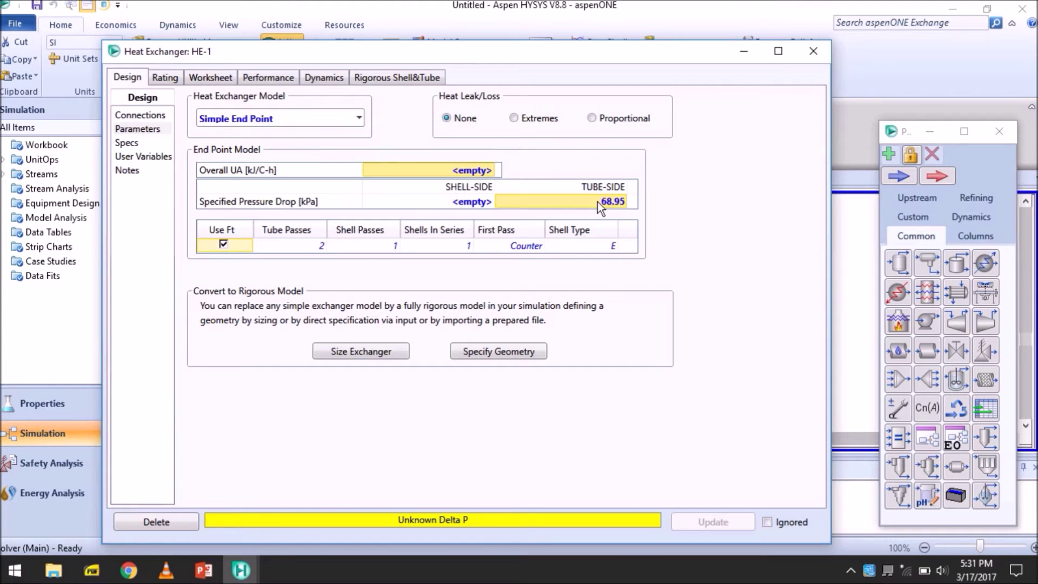
# - Set the shell-side pressure drop of heat exchanger HE-1 to 10 psi (68.95 kPa)
pyautogui.click(440, 201)
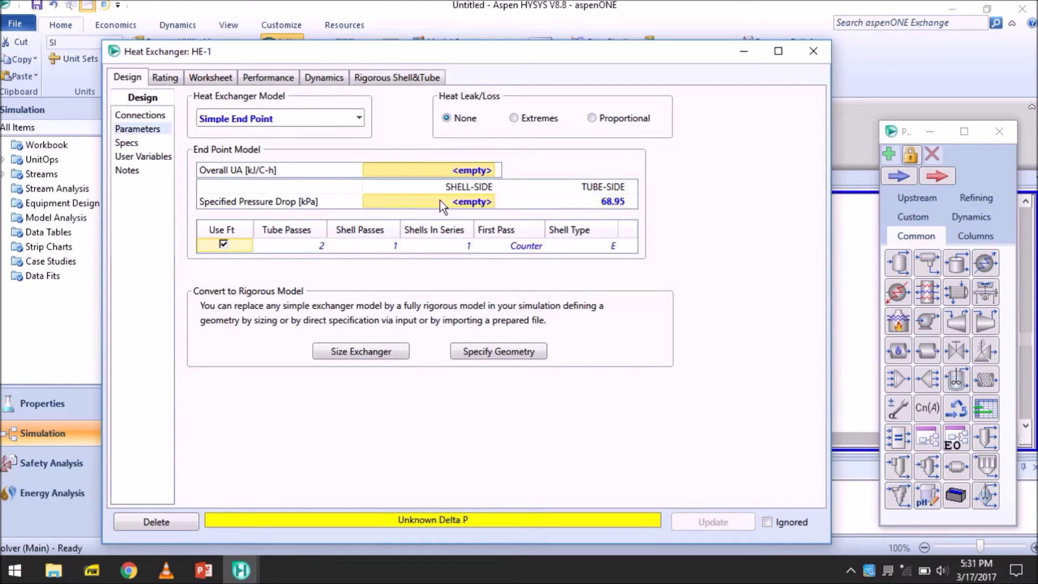
pyautogui.write('10')
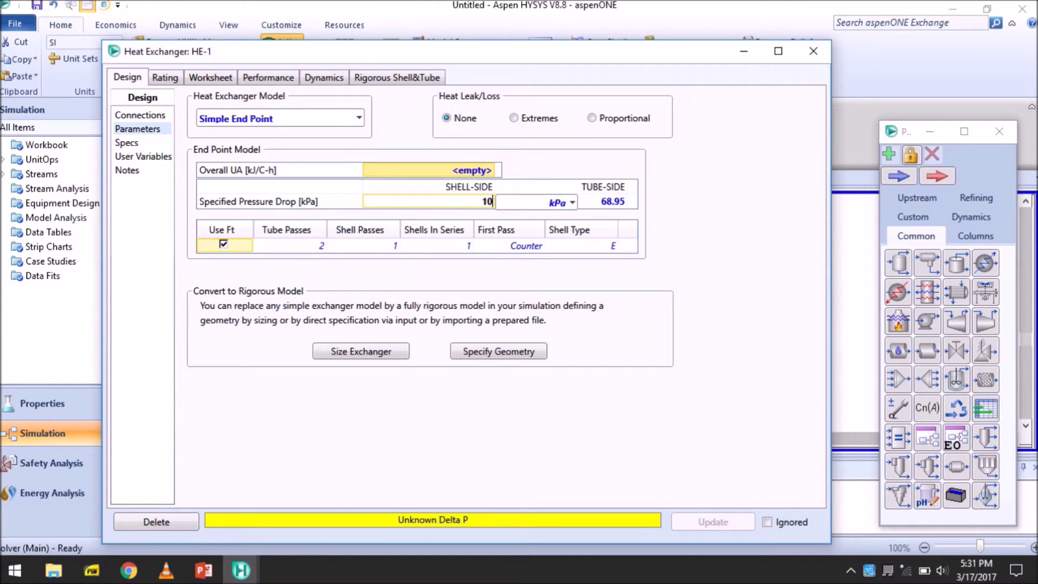
pyautogui.press('Tab')
pyautogui.write('MPa')
pyautogui.press('Down')
pyautogui.press('Down')
pyautogui.press('Down')
pyautogui.press('Down')
pyautogui.press('Down')
pyautogui.press('Down')
pyautogui.press('Down')
pyautogui.press('Down')
pyautogui.press('Down')
pyautogui.press('Down')
pyautogui.press('Down')
pyautogui.press('Down')
pyautogui.press('Down')
pyautogui.press('Down')
pyautogui.press('Down')
pyautogui.press('Down')
pyautogui.press('Down')
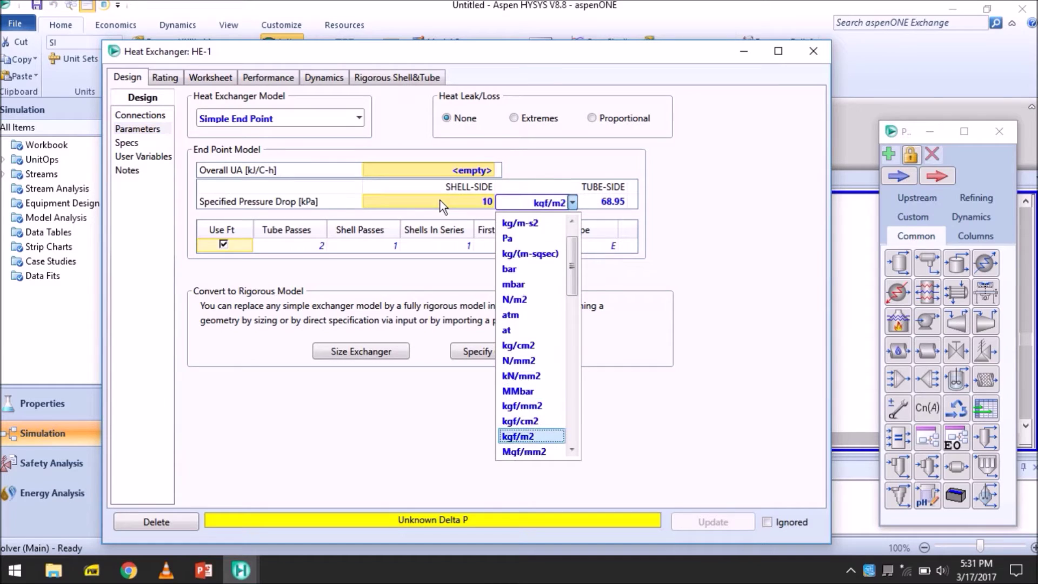
pyautogui.press('Return')
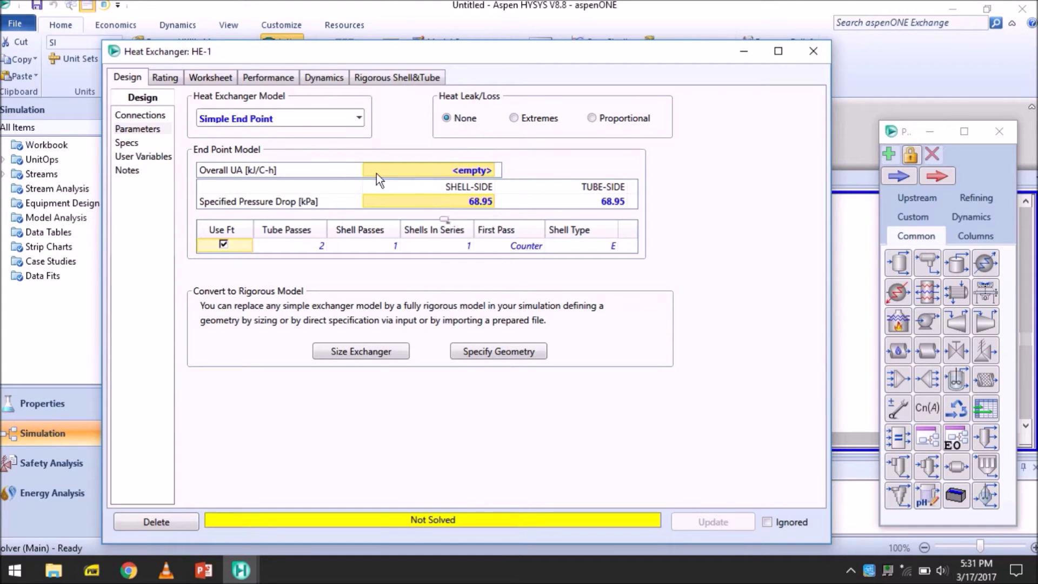
# - Change the heat exchanger model of HE-1 to Simple Weighted
pyautogui.click(139, 144)
pyautogui.click(137, 124)
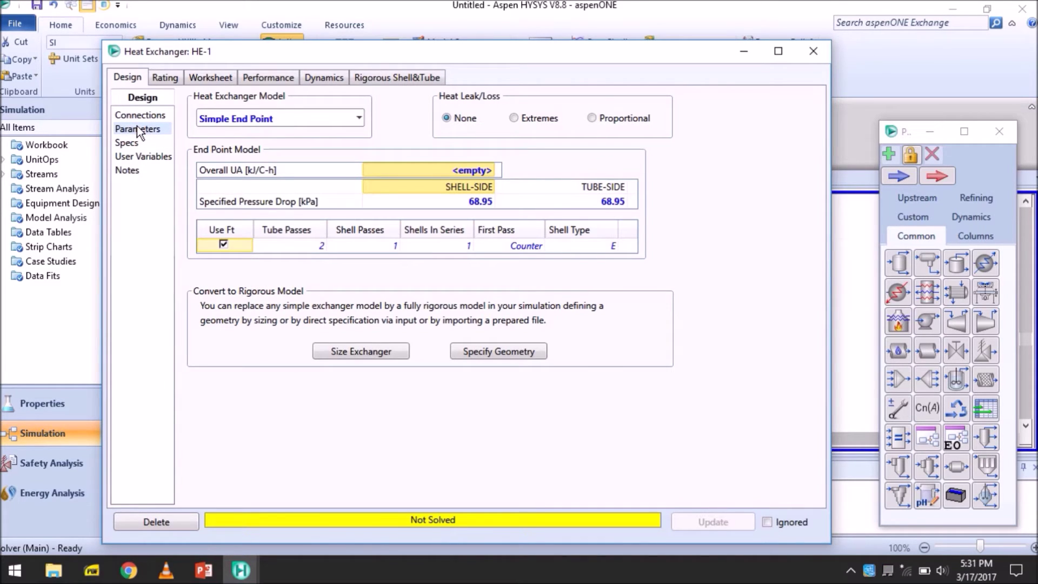
pyautogui.click(137, 114)
pyautogui.click(139, 128)
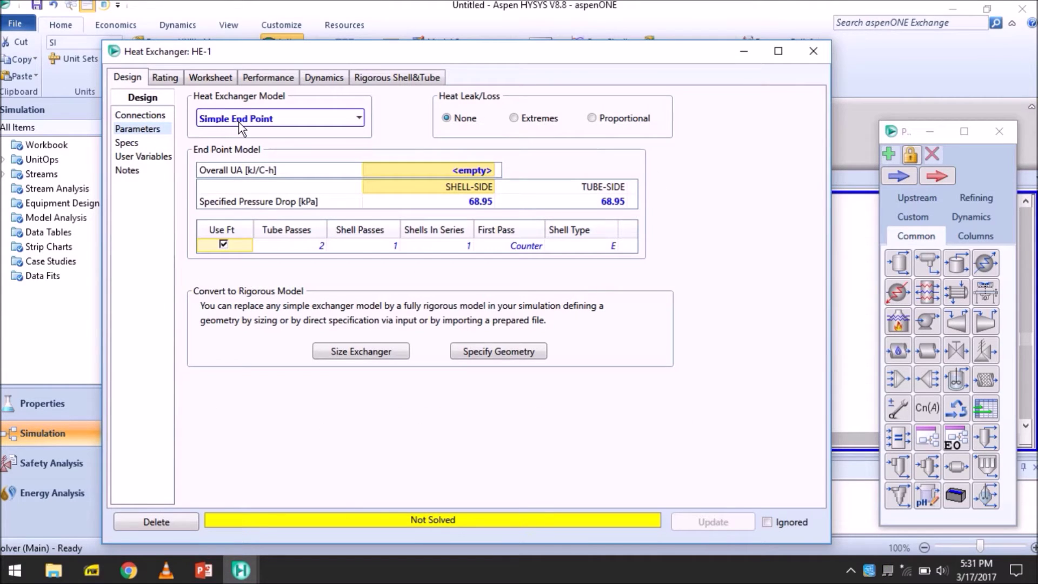
pyautogui.click(273, 120)
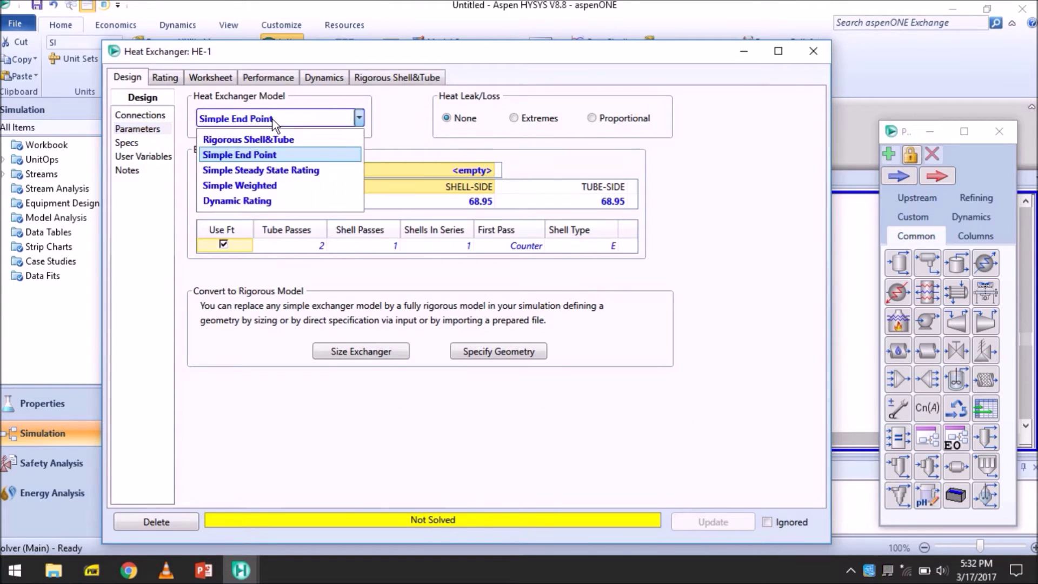
pyautogui.click(256, 186)
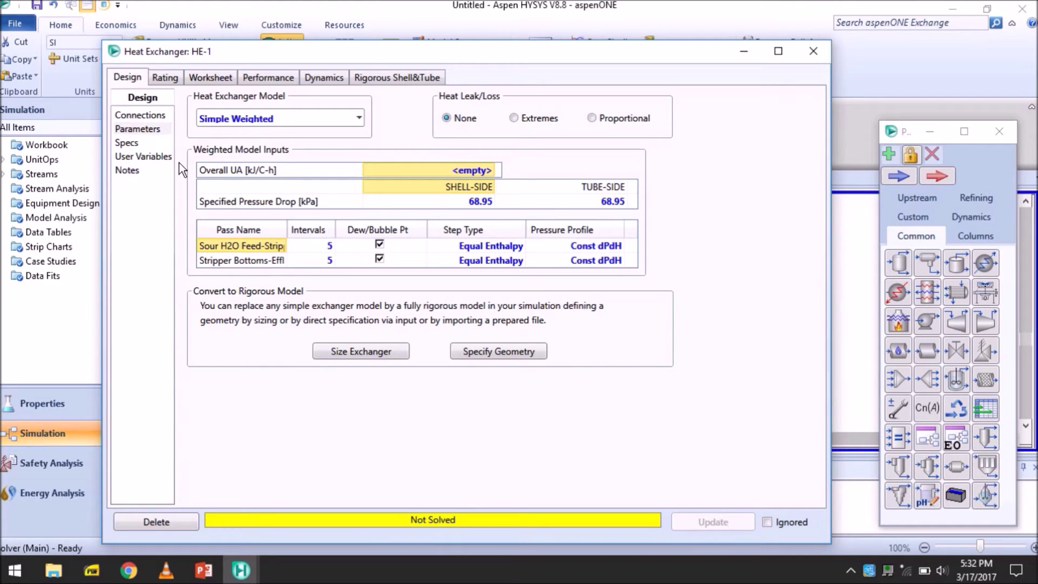
# - Set the Stripper Feed temperature to 200 F (93.33 C) in the worksheet conditions of heat exchanger HE-1
pyautogui.click(208, 82)
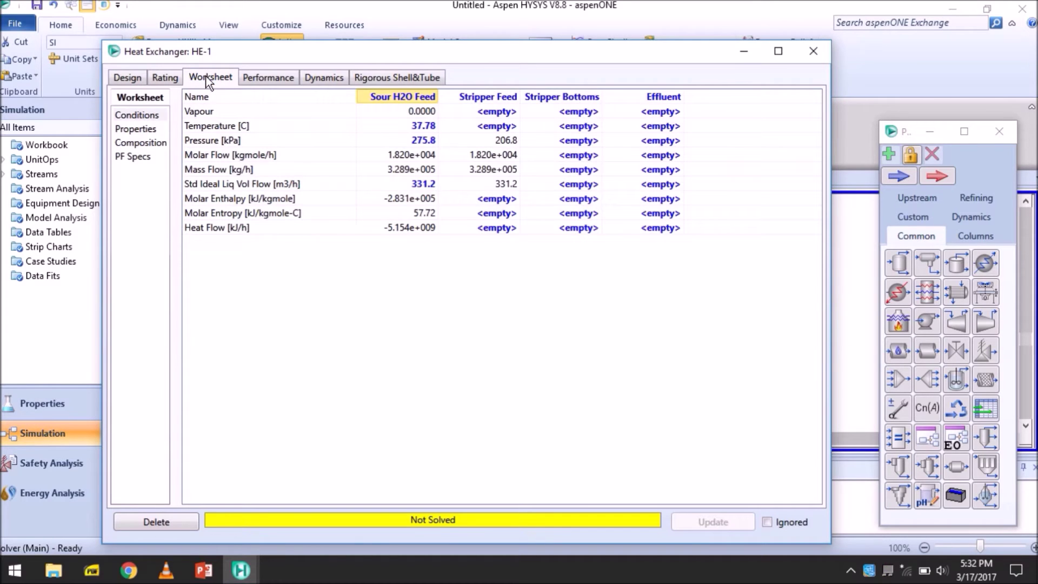
pyautogui.click(492, 130)
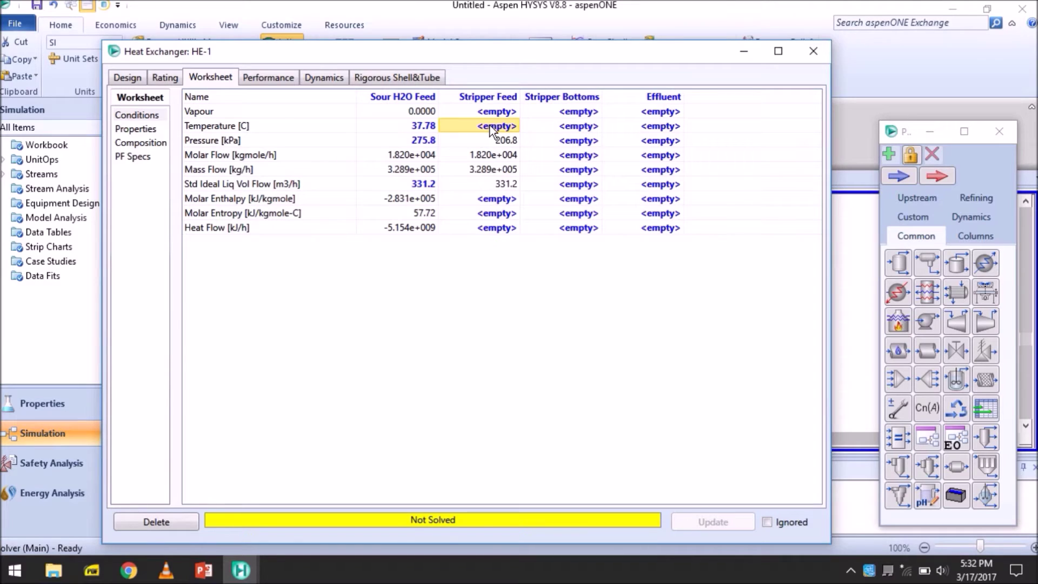
pyautogui.write('200')
pyautogui.press('Down')
pyautogui.press('Down')
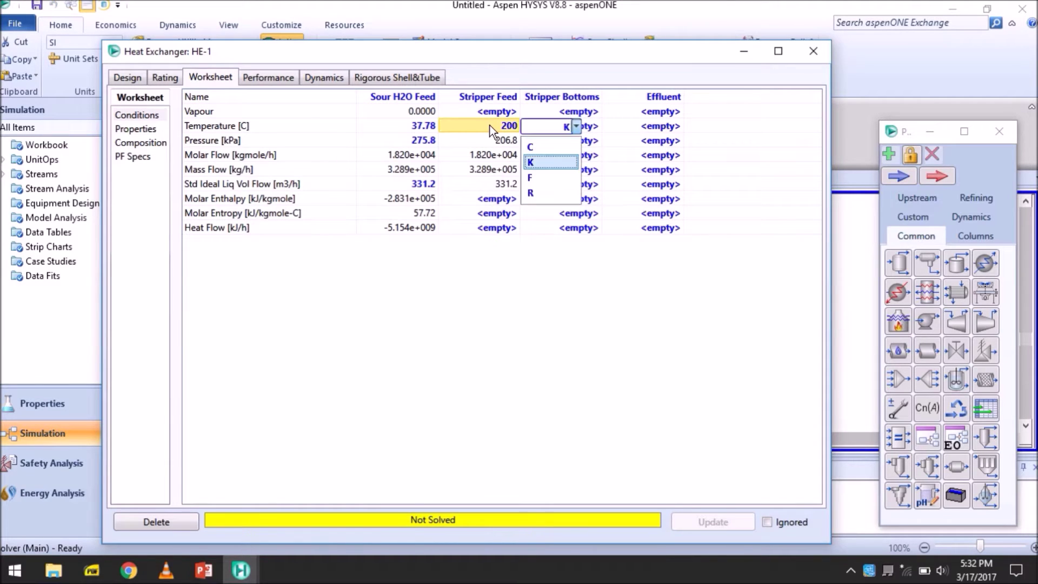
pyautogui.press('Up')
pyautogui.press('Down')
pyautogui.press('Return')
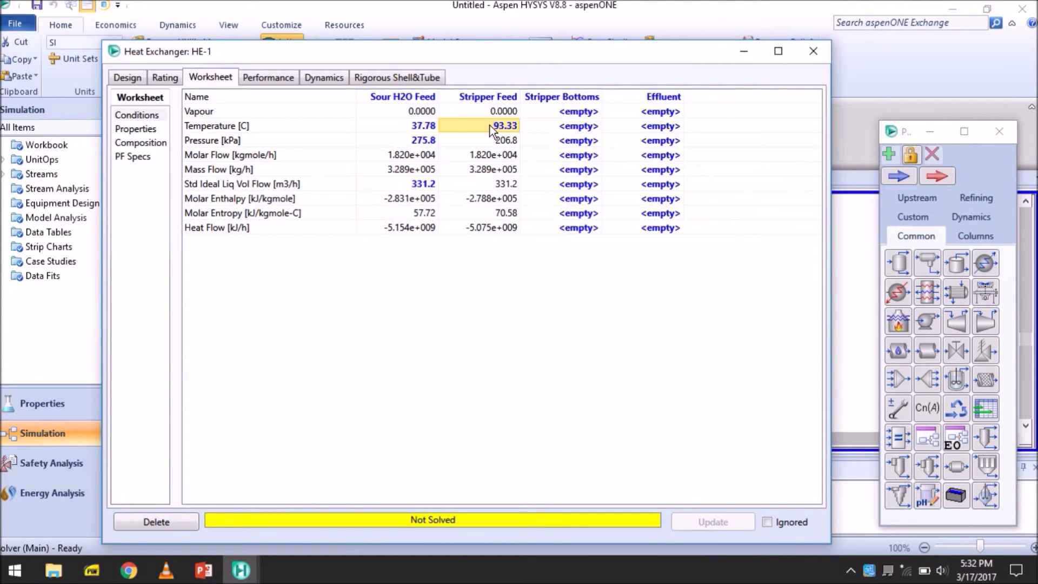
pyautogui.click(530, 126)
pyautogui.moveTo(495, 49); pyautogui.dragTo(511, 40)
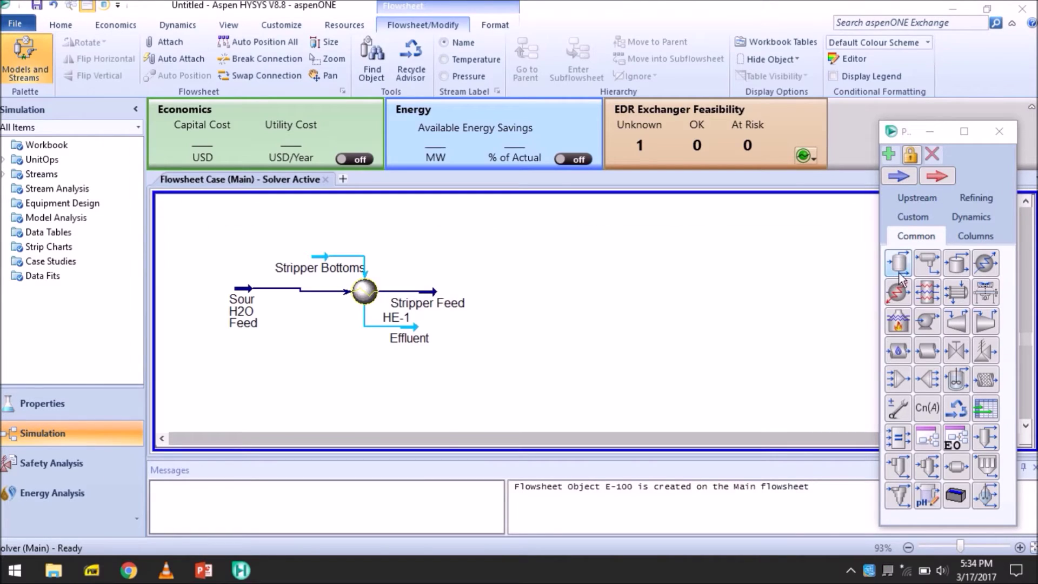
# - Add a distillation column to the flowsheet and name it SW-Stripper
pyautogui.click(976, 235)
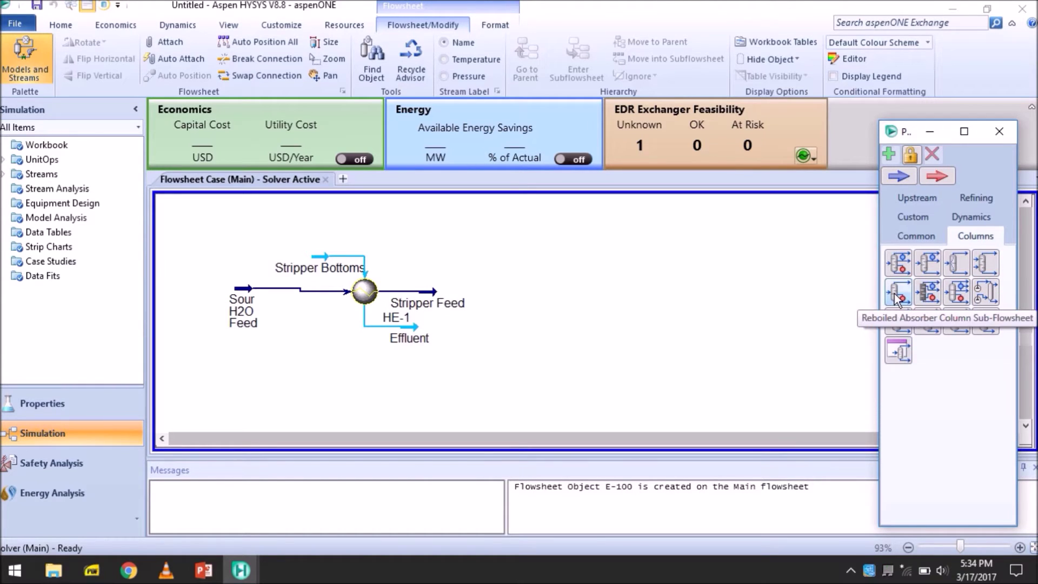
pyautogui.moveTo(899, 264); pyautogui.dragTo(512, 375)
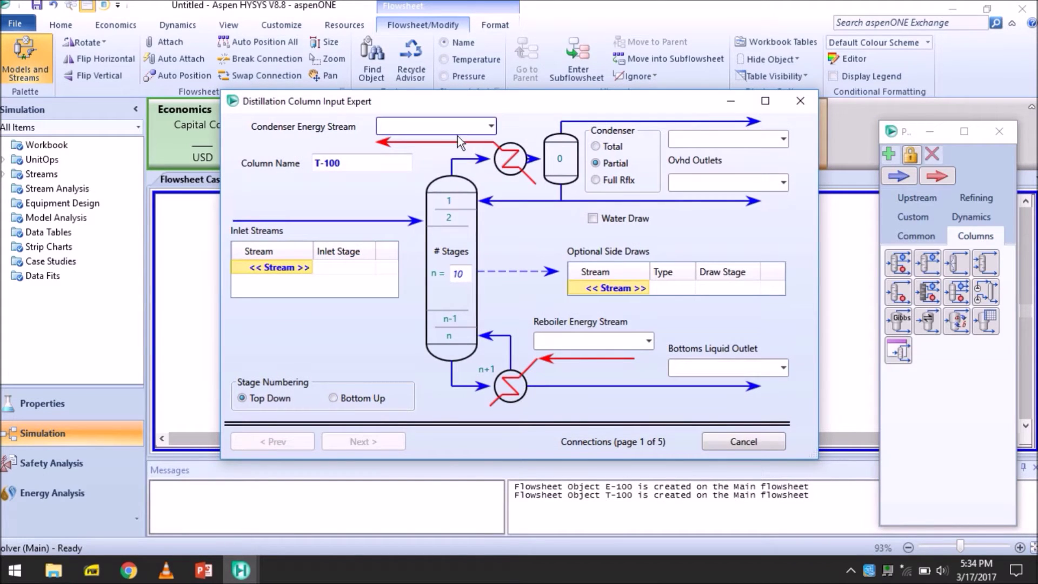
pyautogui.click(381, 155)
pyautogui.press('BackSpace')
pyautogui.write('SW-Stripper')
pyautogui.click(403, 124)
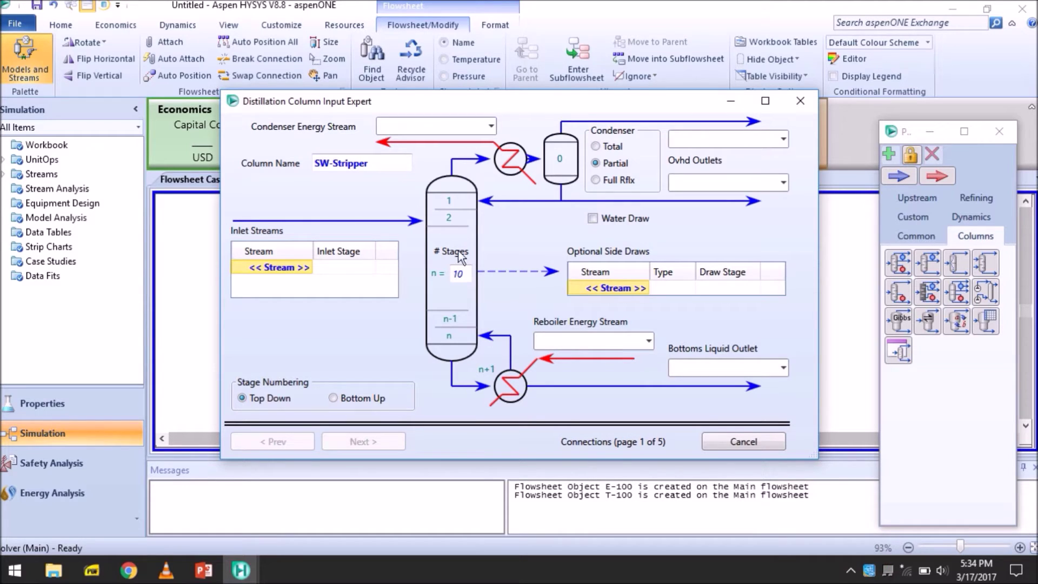
# - Set the number of stages of SW-Stripper to 8 and its condenser type to full reflux
pyautogui.click(461, 270)
pyautogui.press('BackSpace')
pyautogui.press('BackSpace')
pyautogui.write('8')
pyautogui.press('Tab')
pyautogui.click(596, 180)
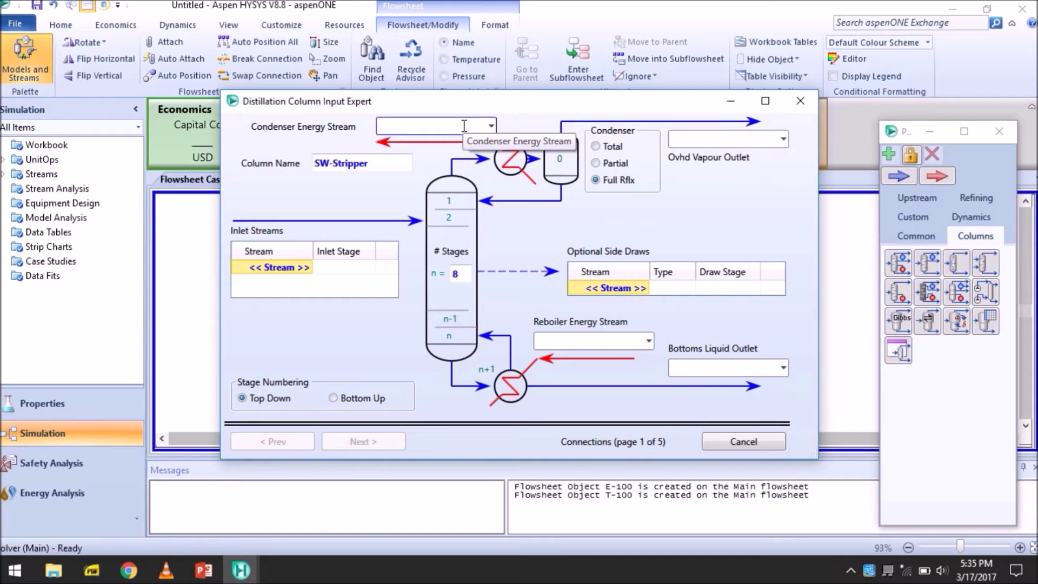
# - Connect Stripper Feed as the column's inlet stream, entering at stage 3 of the main tower
pyautogui.click(359, 256)
pyautogui.click(369, 252)
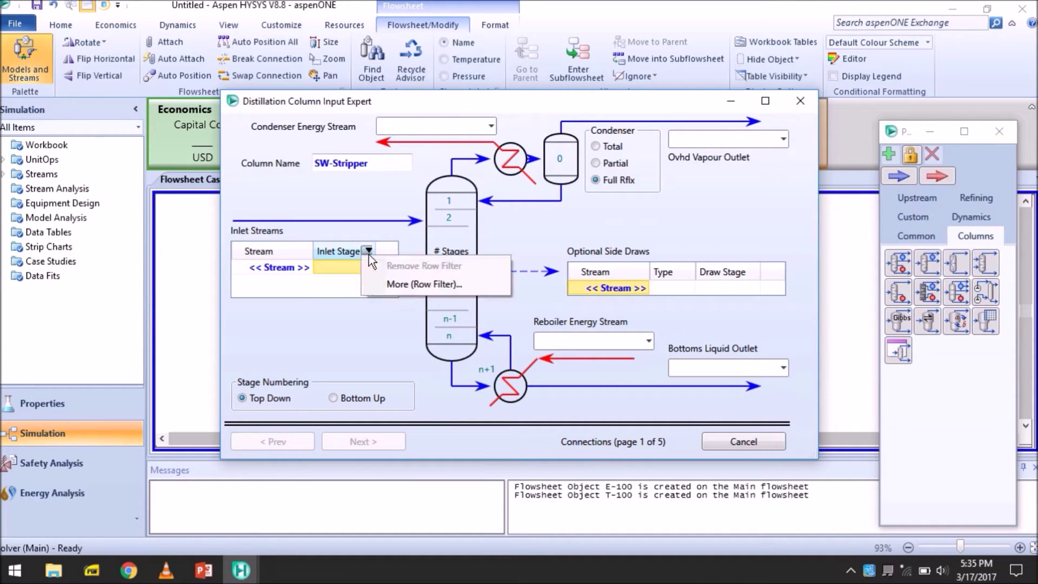
pyautogui.click(368, 254)
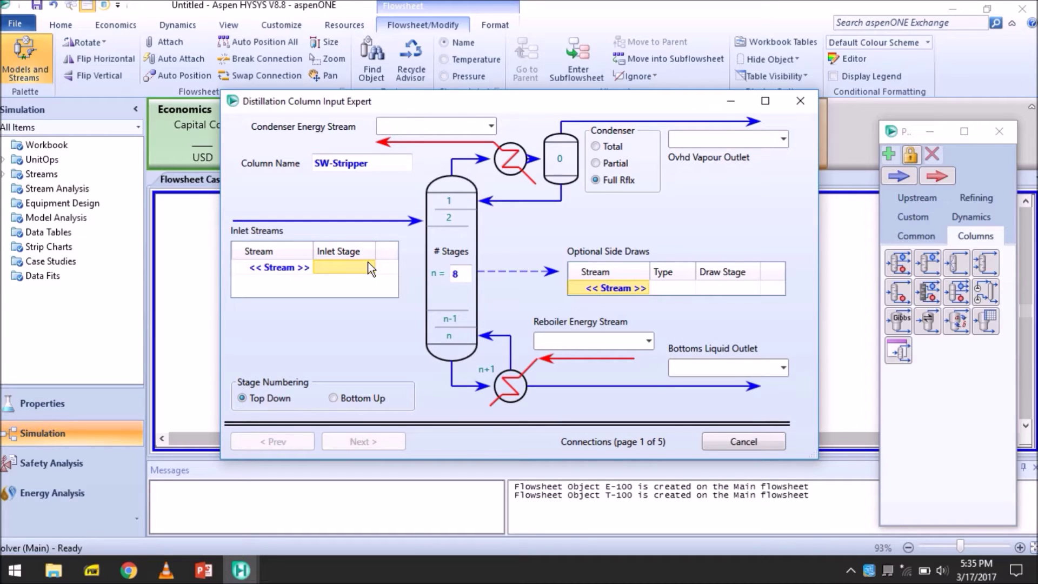
pyautogui.click(295, 274)
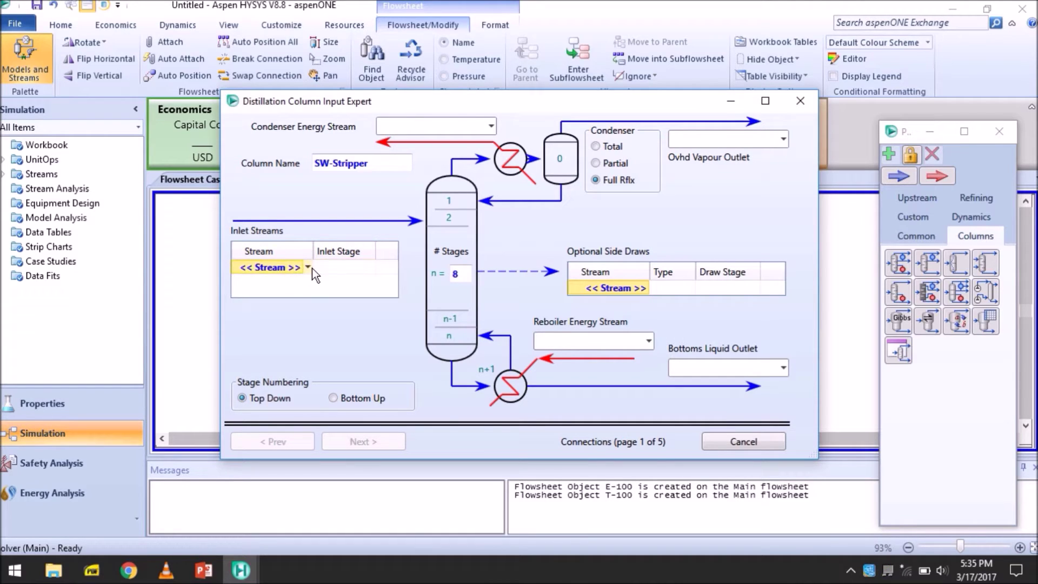
pyautogui.click(310, 267)
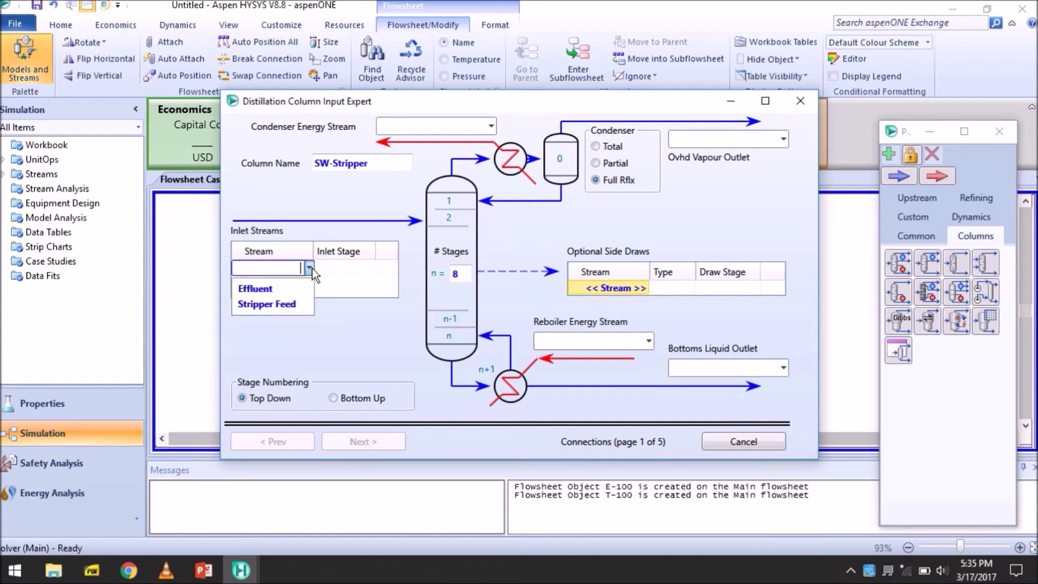
pyautogui.click(293, 299)
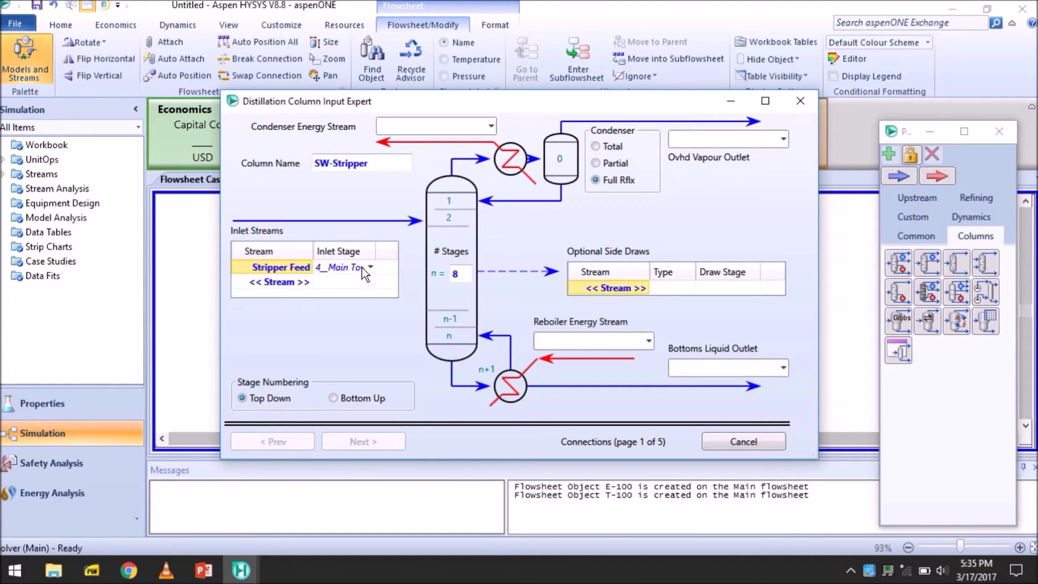
pyautogui.click(372, 267)
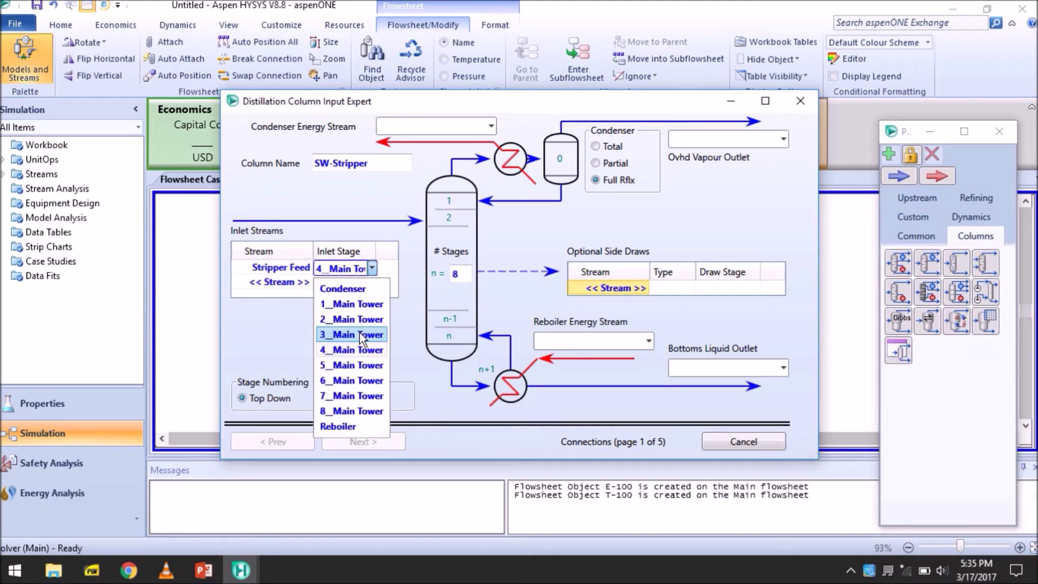
pyautogui.click(359, 335)
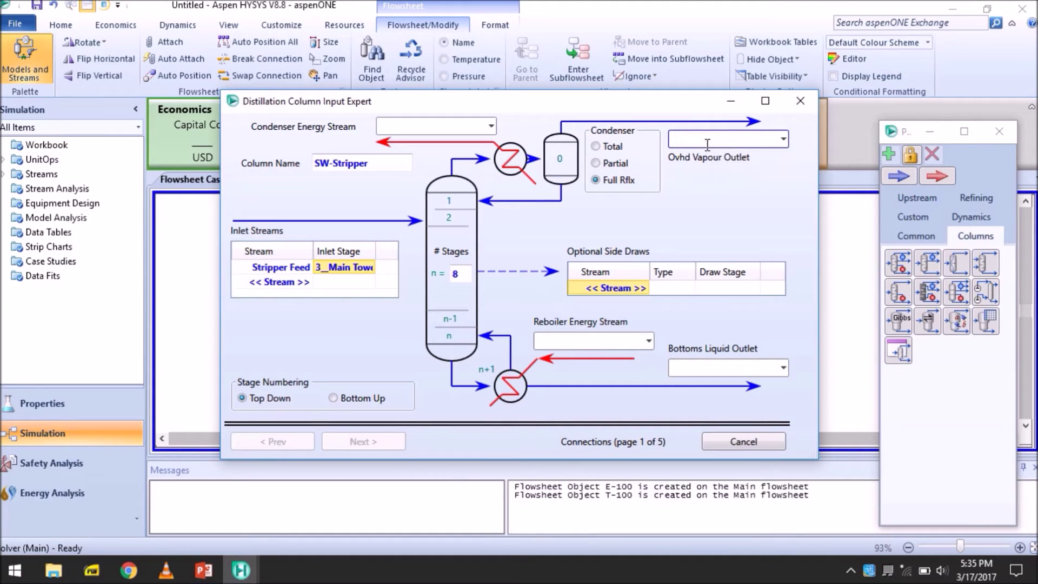
# - Set the column's overhead vapour outlet to Off Gas and its bottoms liquid outlet to Stripper Bottoms
pyautogui.write('Off Gas')
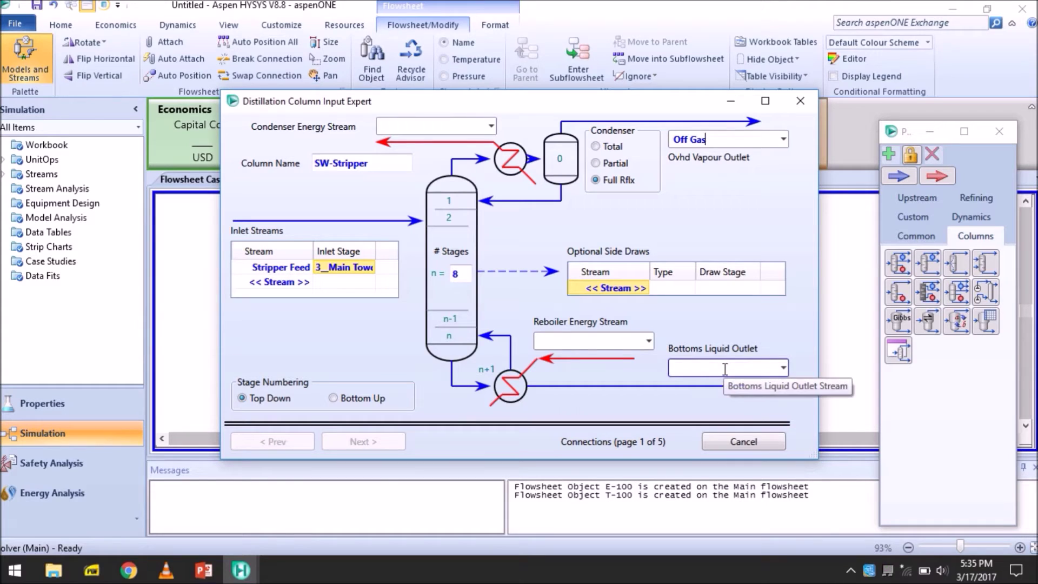
pyautogui.write('Str')
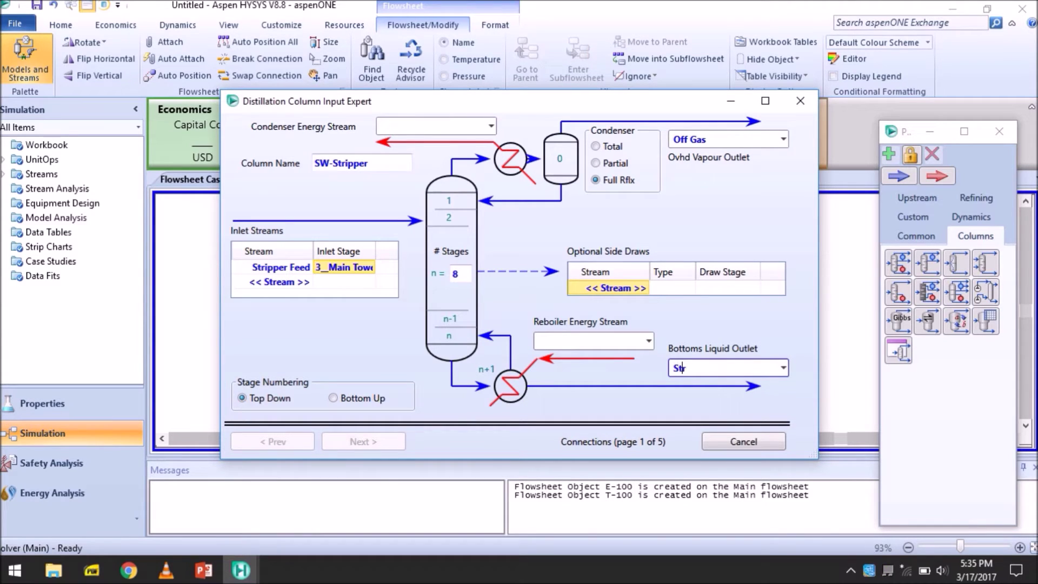
pyautogui.write('ipper Bottoms')
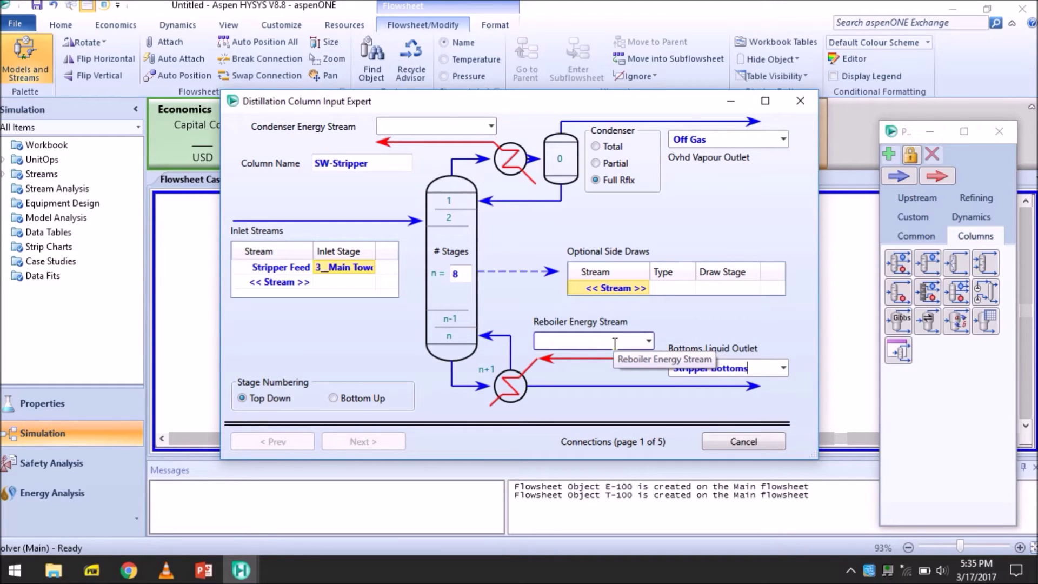
# - Name the reboiler energy stream Q-Reb and the condenser energy stream Q-Cond, keeping the once-through regular HYSYS reboiler
pyautogui.click(614, 343)
pyautogui.write('Q')
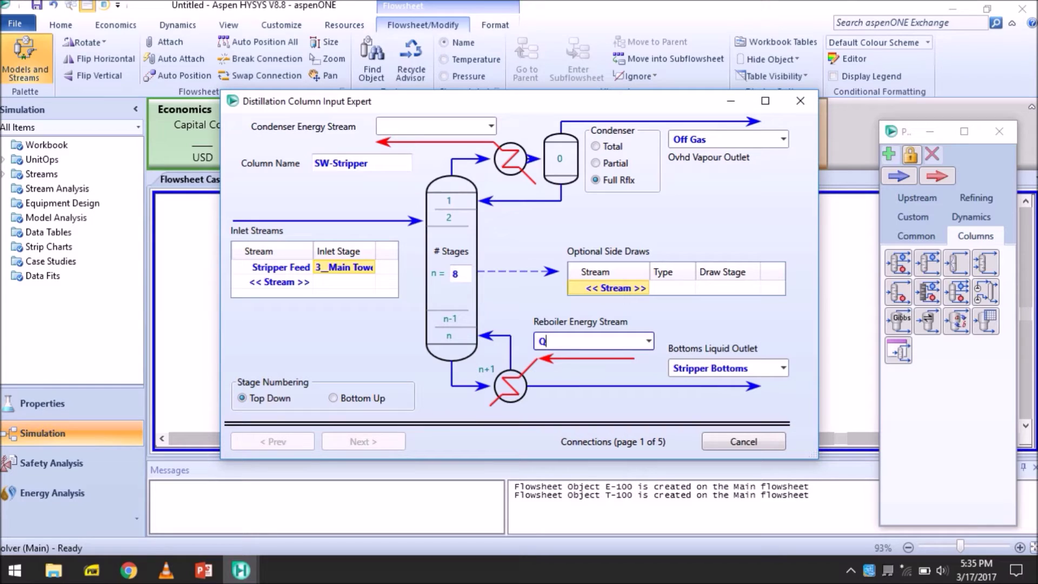
pyautogui.write('-Reb')
pyautogui.click(416, 127)
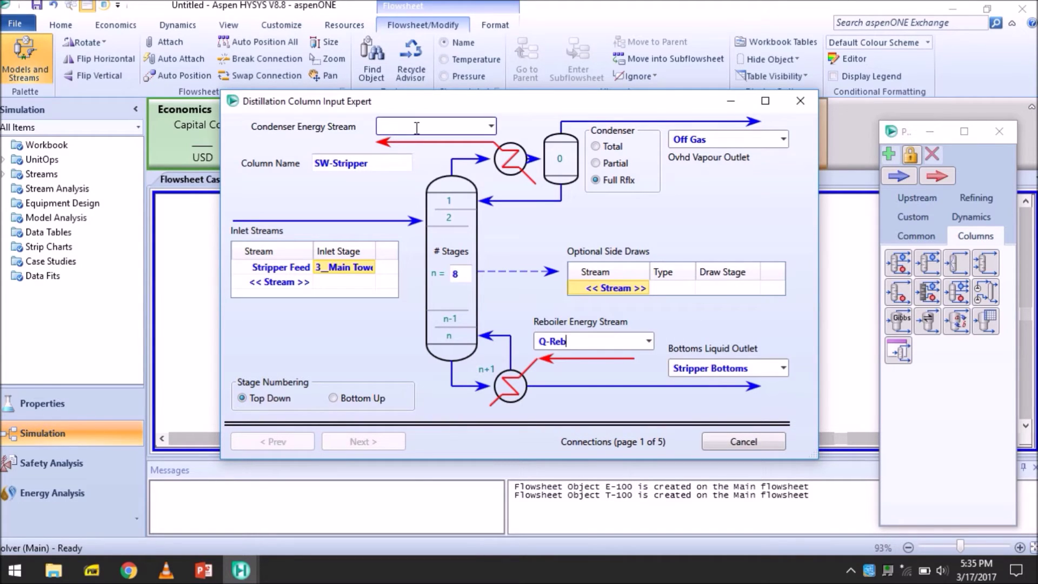
pyautogui.write('Q-Cond')
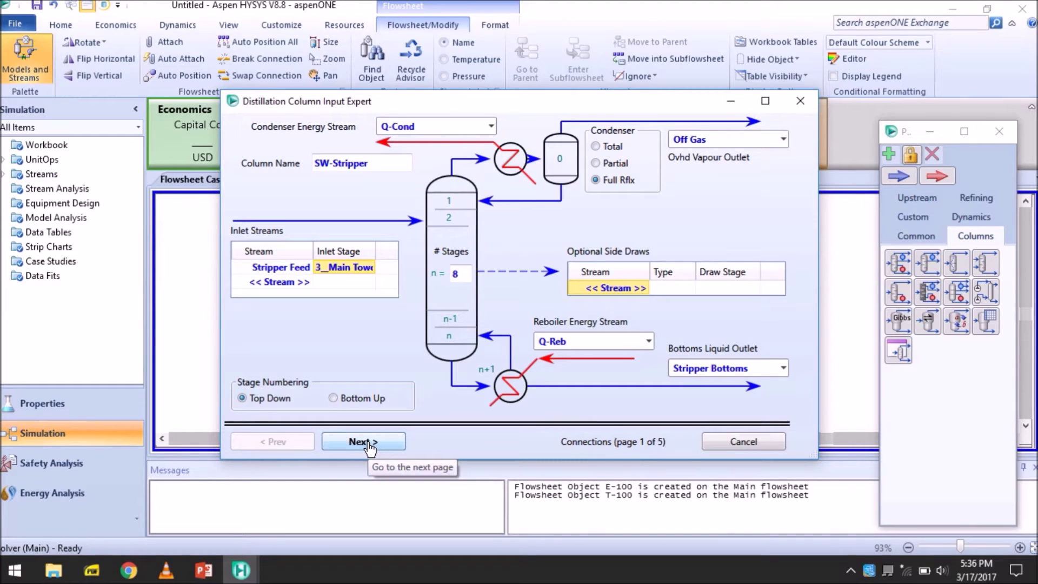
pyautogui.click(371, 444)
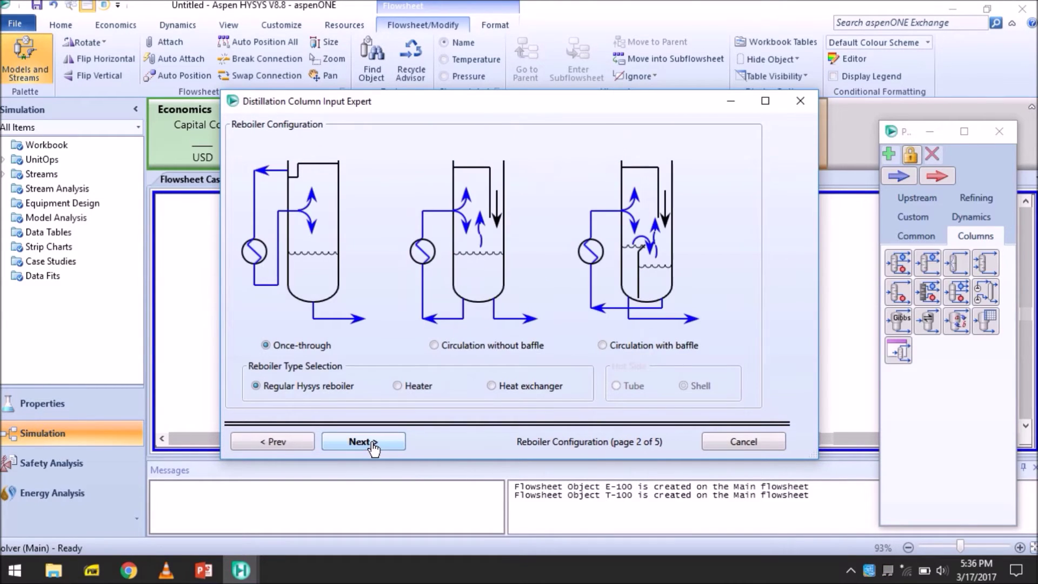
pyautogui.click(372, 445)
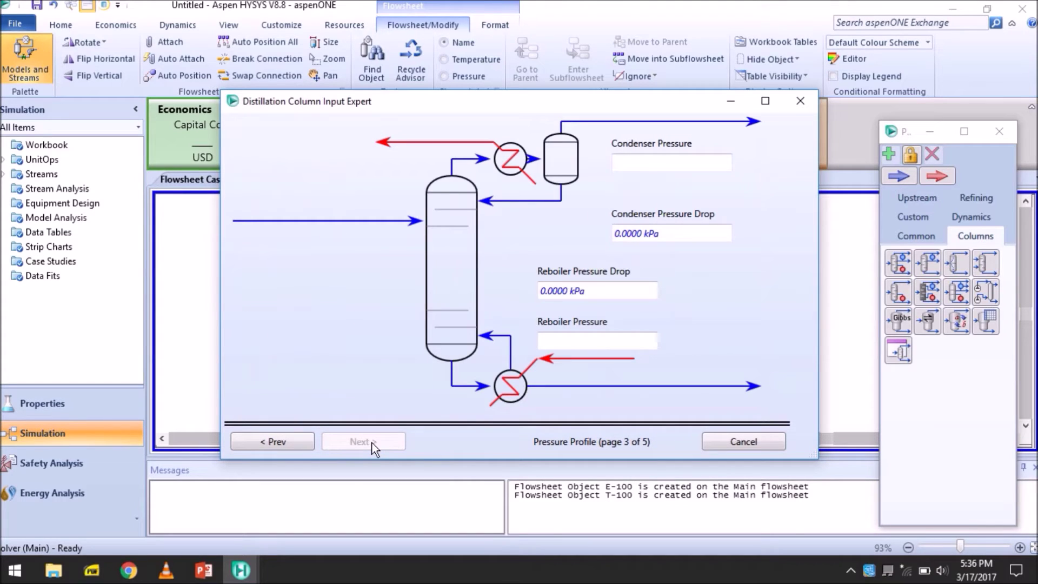
# - Set the column's condenser pressure to 28.7 psia
pyautogui.click(656, 163)
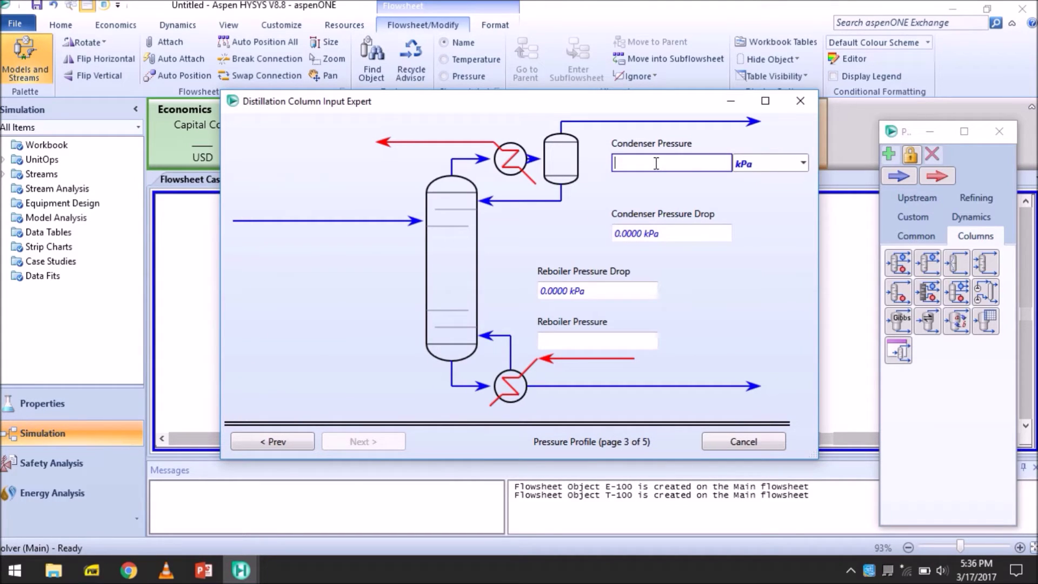
pyautogui.write('28.7')
pyautogui.hotkey('alt', 'Down')
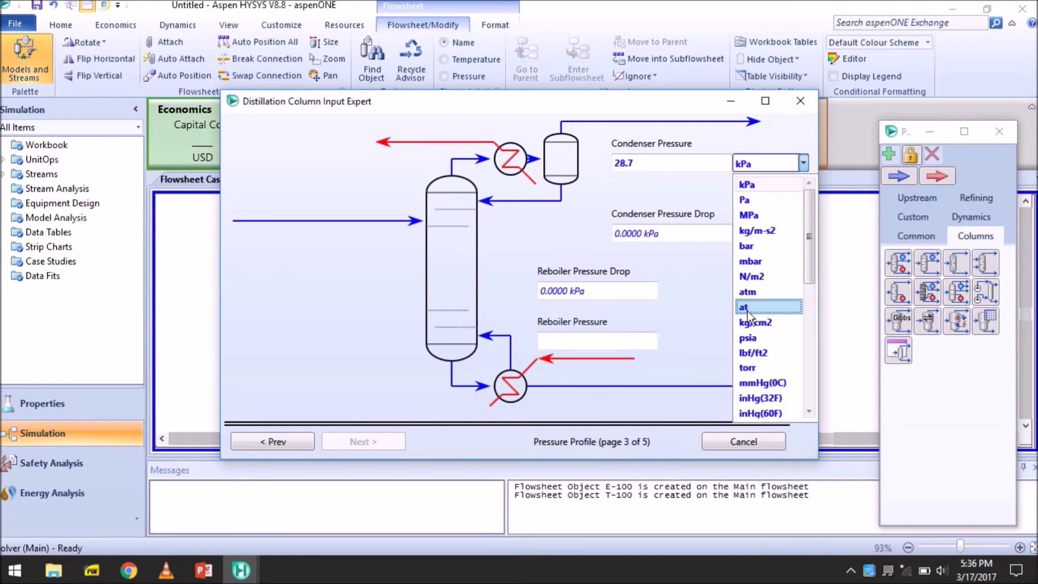
pyautogui.scroll(-2, 755, 273)
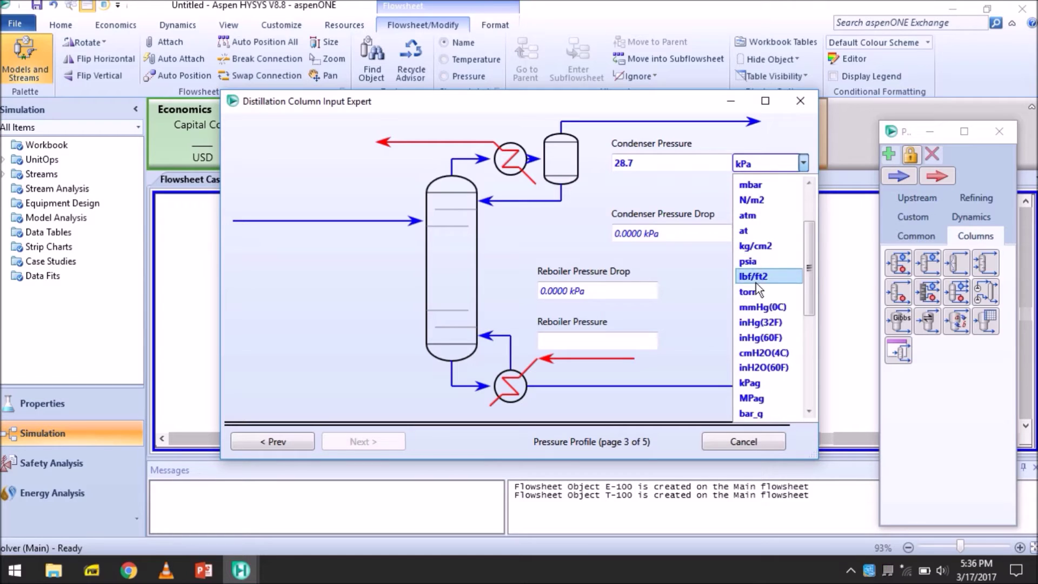
pyautogui.scroll(-3, 756, 283)
pyautogui.scroll(-2, 756, 283)
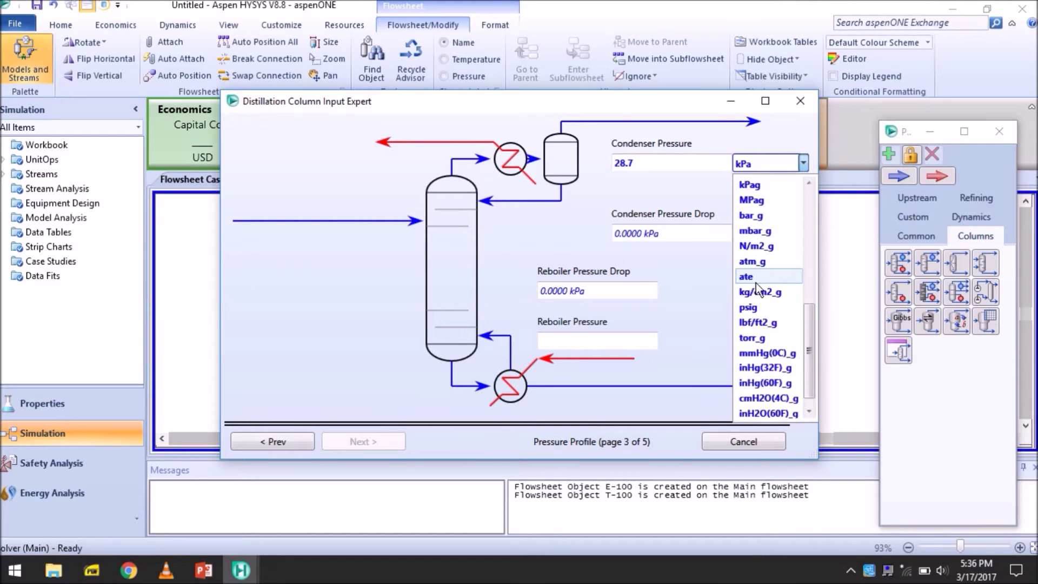
pyautogui.scroll(3, 755, 283)
pyautogui.scroll(4, 756, 284)
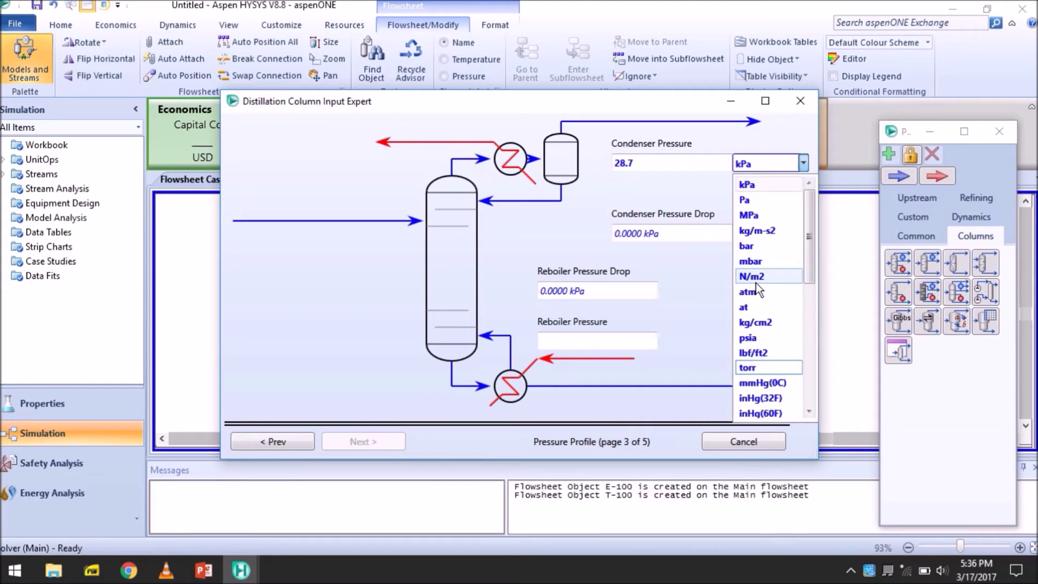
pyautogui.press('Down')
pyautogui.press('Down')
pyautogui.press('Down')
pyautogui.press('Down')
pyautogui.press('Down')
pyautogui.press('Down')
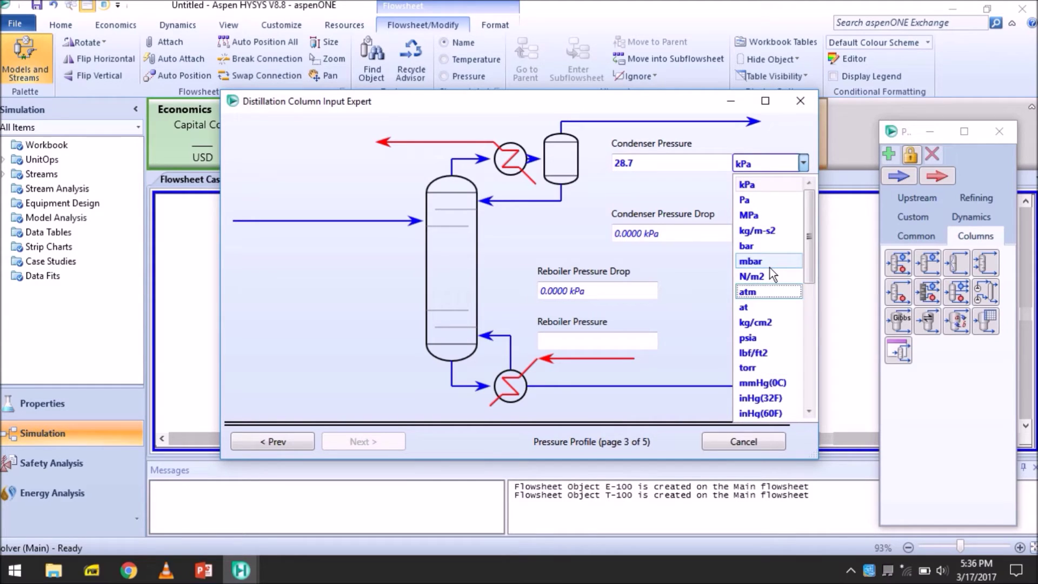
pyautogui.press('Down')
pyautogui.press('Down')
pyautogui.press('Down')
pyautogui.press('Down')
pyautogui.press('Down')
pyautogui.press('Down')
pyautogui.press('Down')
pyautogui.press('Down')
pyautogui.press('Down')
pyautogui.press('Down')
pyautogui.press('Down')
pyautogui.press('Down')
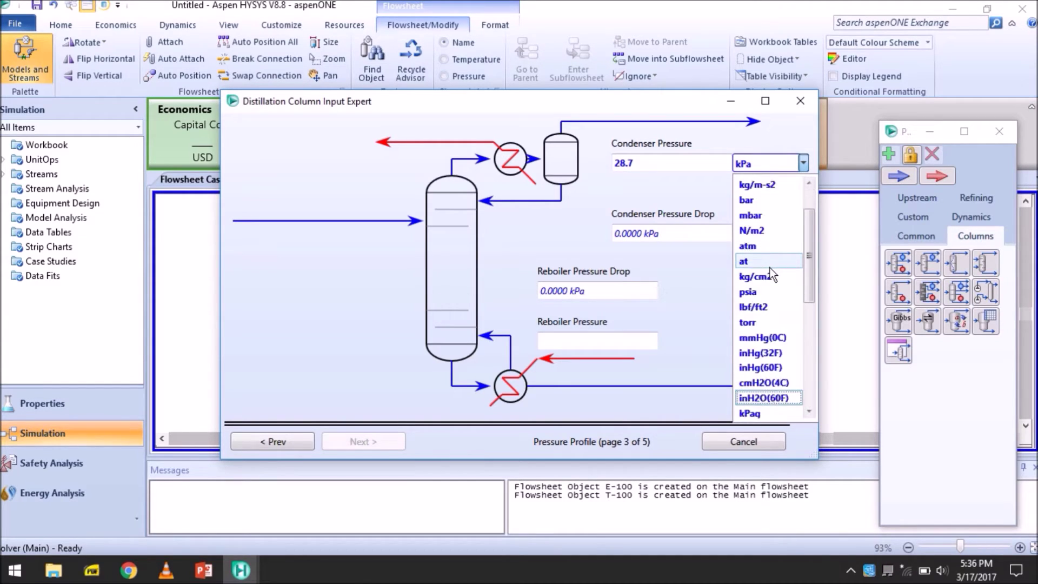
pyautogui.press('Down')
pyautogui.press('Down')
pyautogui.press('Down')
pyautogui.press('Down')
pyautogui.press('Down')
pyautogui.press('Down')
pyautogui.press('Down')
pyautogui.press('Down')
pyautogui.press('Down')
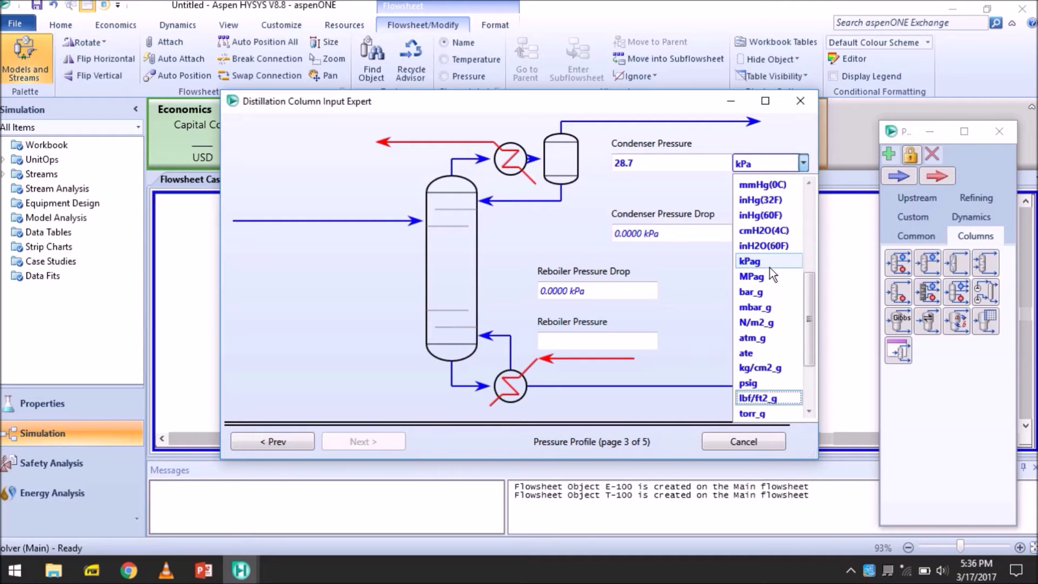
pyautogui.press('Up')
pyautogui.press('Up')
pyautogui.press('Up')
pyautogui.press('Up')
pyautogui.press('Up')
pyautogui.press('Up')
pyautogui.press('Up')
pyautogui.press('Up')
pyautogui.press('Up')
pyautogui.press('Up')
pyautogui.press('Up')
pyautogui.press('Up')
pyautogui.press('Up')
pyautogui.press('Up')
pyautogui.press('Up')
pyautogui.press('Up')
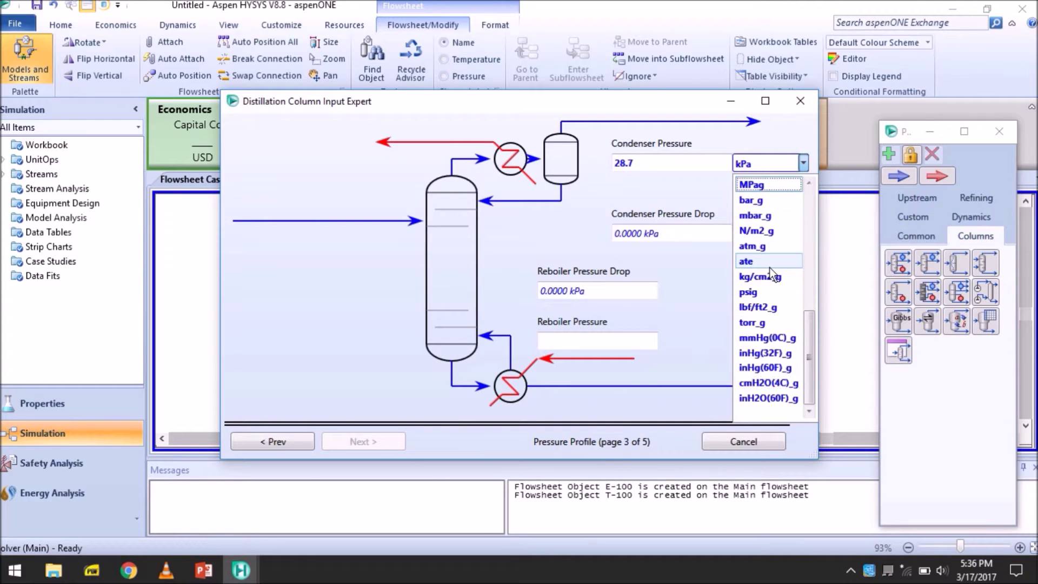
pyautogui.press('Up')
pyautogui.press('Up')
pyautogui.press('Up')
pyautogui.press('Up')
pyautogui.press('Up')
pyautogui.press('Up')
pyautogui.press('Up')
pyautogui.press('Up')
pyautogui.press('Up')
pyautogui.press('Up')
pyautogui.press('Up')
pyautogui.press('Up')
pyautogui.press('Up')
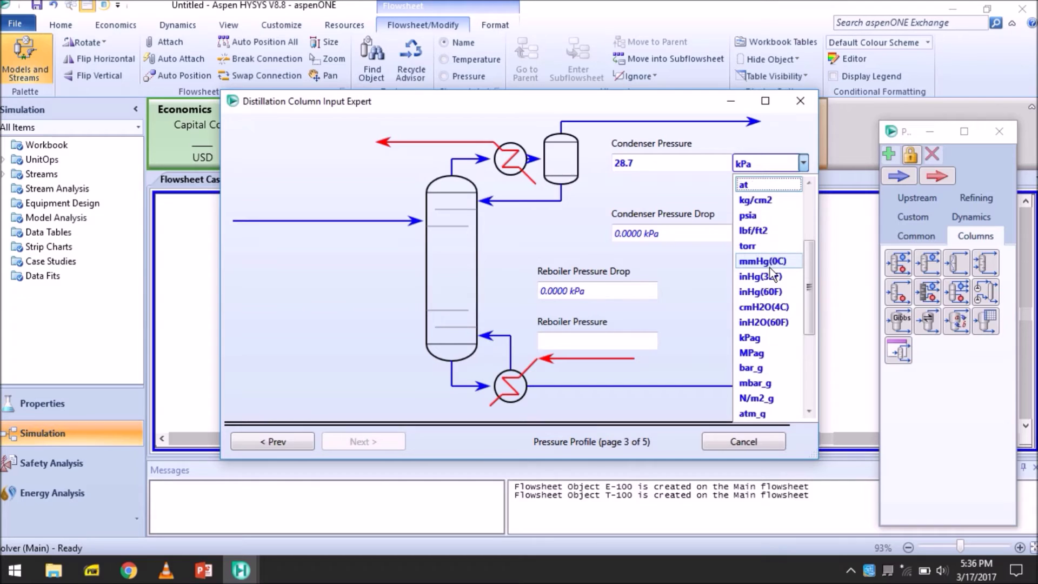
pyautogui.press('Up')
pyautogui.press('Up')
pyautogui.press('Up')
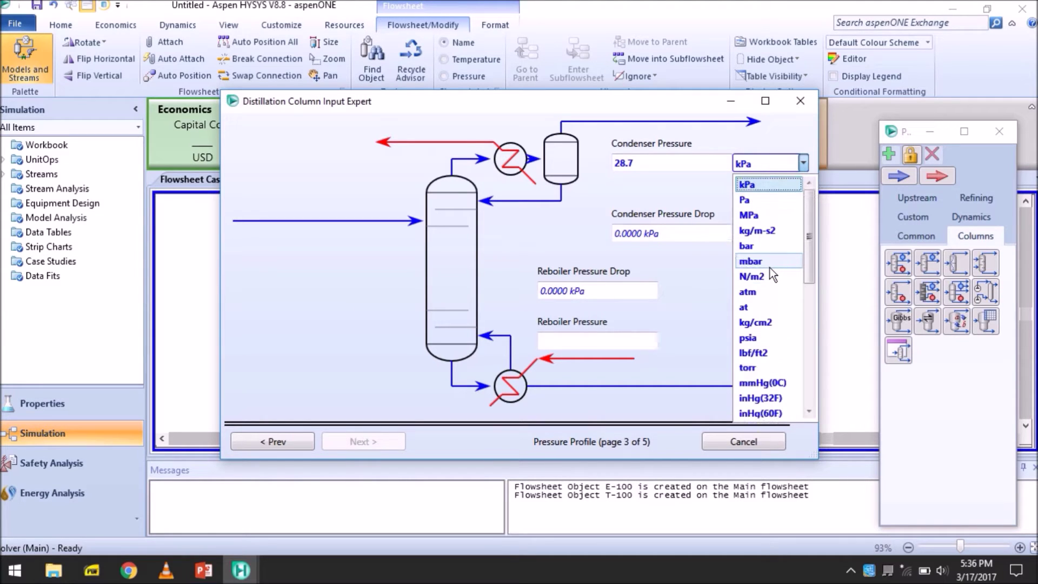
pyautogui.press('Down')
pyautogui.press('Down')
pyautogui.press('Down')
pyautogui.press('Down')
pyautogui.press('Down')
pyautogui.press('Down')
pyautogui.press('Down')
pyautogui.press('Down')
pyautogui.press('Down')
pyautogui.press('Down')
pyautogui.press('Return')
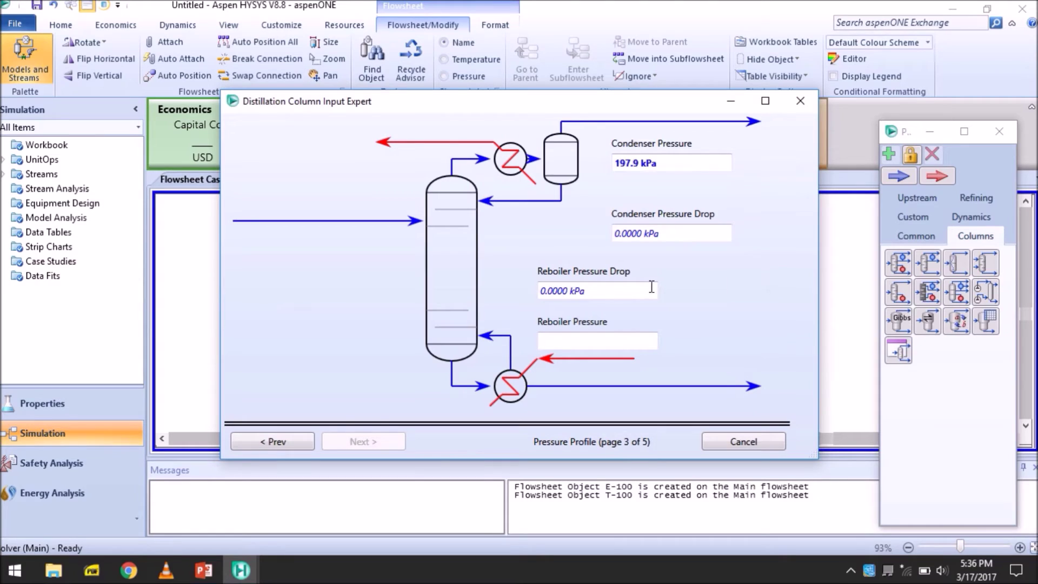
# - Set the column's reboiler pressure to 32.7 psia (225.5 kPa) and accept the pressure profile
pyautogui.click(596, 341)
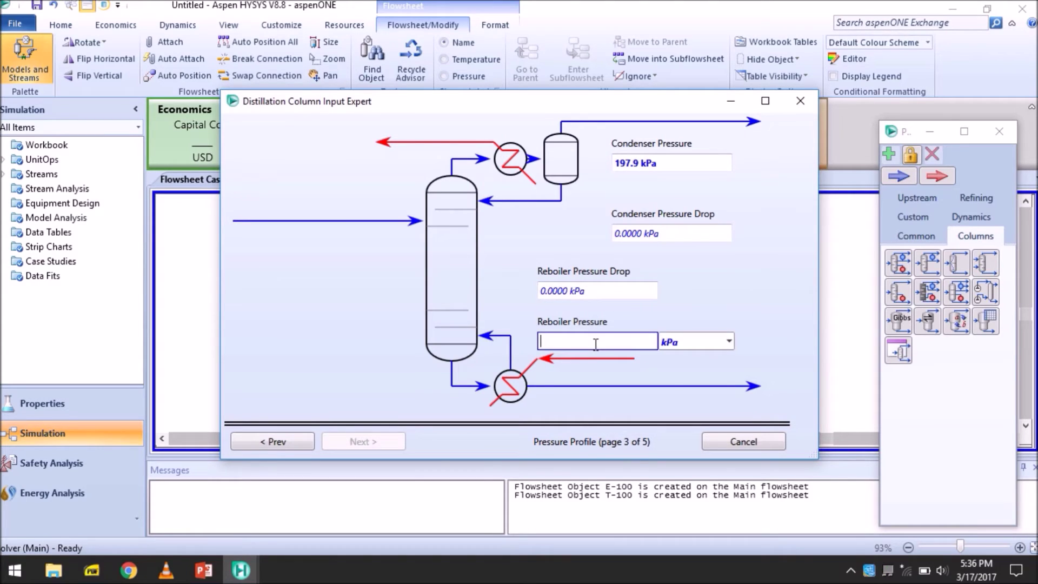
pyautogui.write('32.7')
pyautogui.press('Tab')
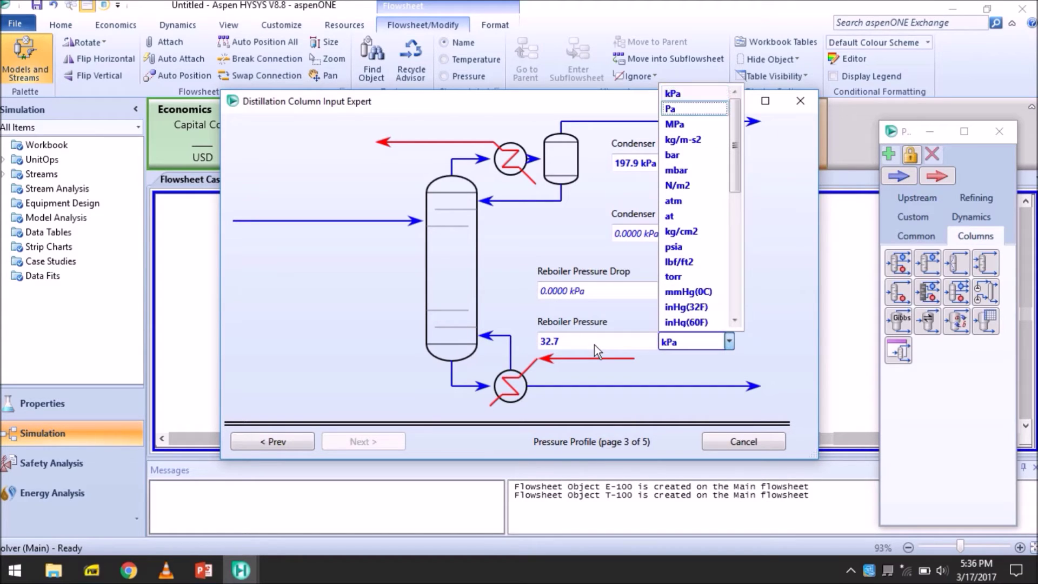
pyautogui.press('Down')
pyautogui.press('Down')
pyautogui.press('Down')
pyautogui.press('Down')
pyautogui.press('Down')
pyautogui.press('Down')
pyautogui.press('Down')
pyautogui.press('Down')
pyautogui.press('Down')
pyautogui.press('Down')
pyautogui.press('Down')
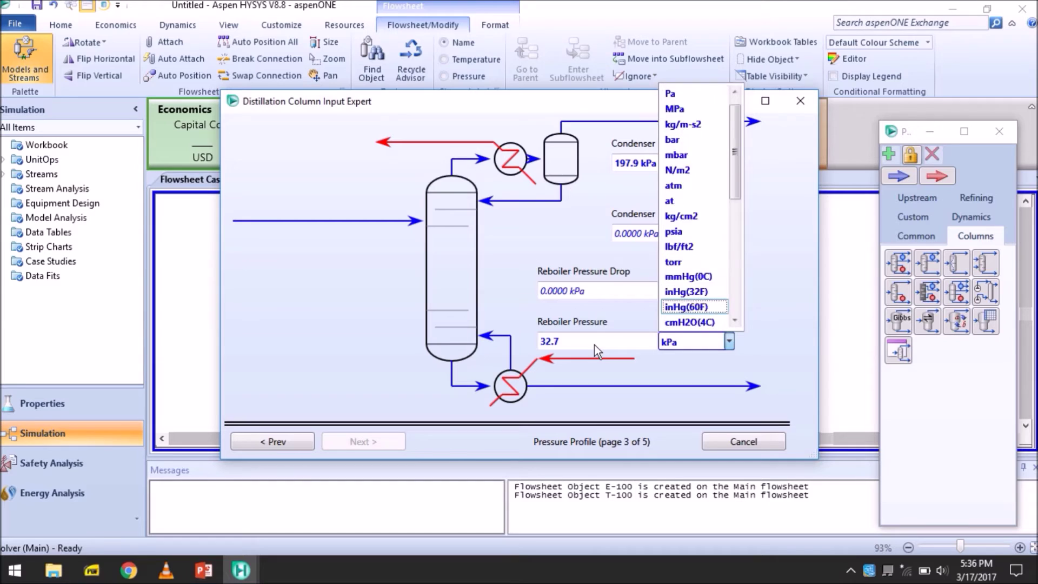
pyautogui.press('Down')
pyautogui.press('Down')
pyautogui.press('Down')
pyautogui.press('Down')
pyautogui.press('Down')
pyautogui.press('Down')
pyautogui.press('Down')
pyautogui.press('Down')
pyautogui.press('Down')
pyautogui.press('Down')
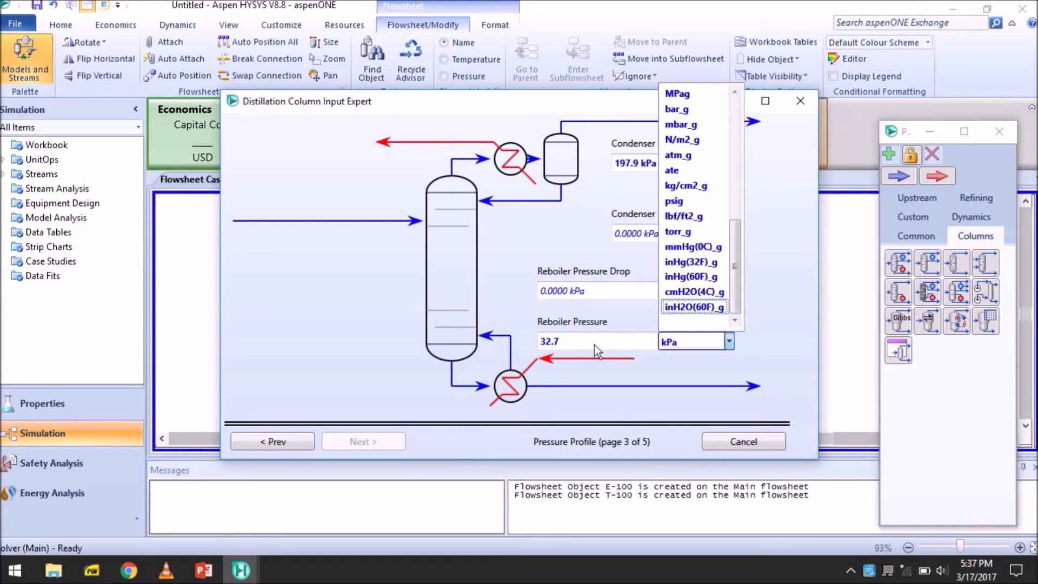
pyautogui.press('Up')
pyautogui.press('Up')
pyautogui.press('Up')
pyautogui.press('Up')
pyautogui.press('Up')
pyautogui.press('Up')
pyautogui.press('Up')
pyautogui.press('Up')
pyautogui.press('Up')
pyautogui.press('Up')
pyautogui.press('Up')
pyautogui.press('Up')
pyautogui.press('Up')
pyautogui.press('Up')
pyautogui.press('Up')
pyautogui.press('Up')
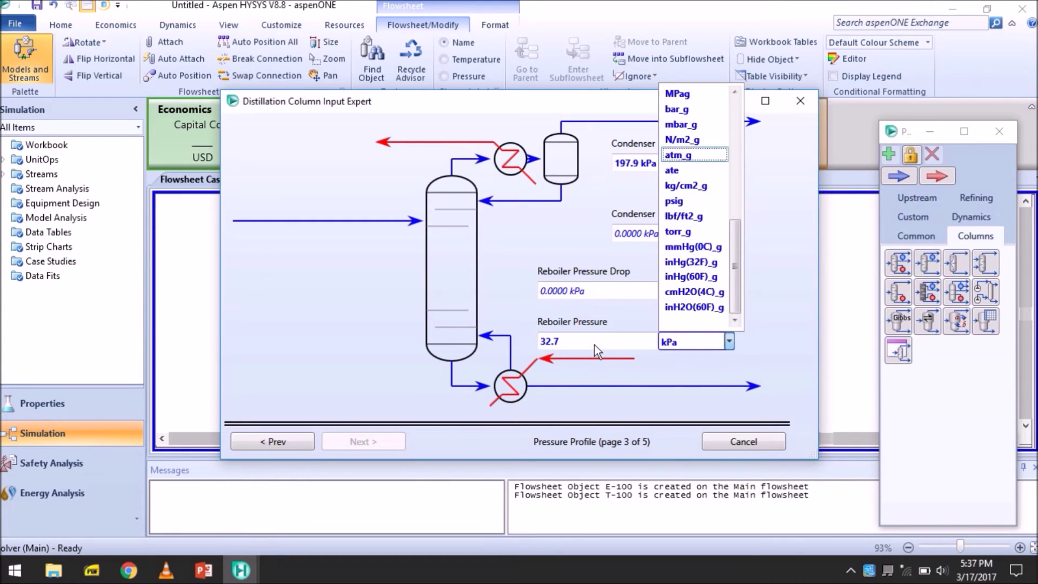
pyautogui.press('Up')
pyautogui.press('Up')
pyautogui.press('Up')
pyautogui.press('Up')
pyautogui.press('Up')
pyautogui.press('Up')
pyautogui.press('Up')
pyautogui.press('Up')
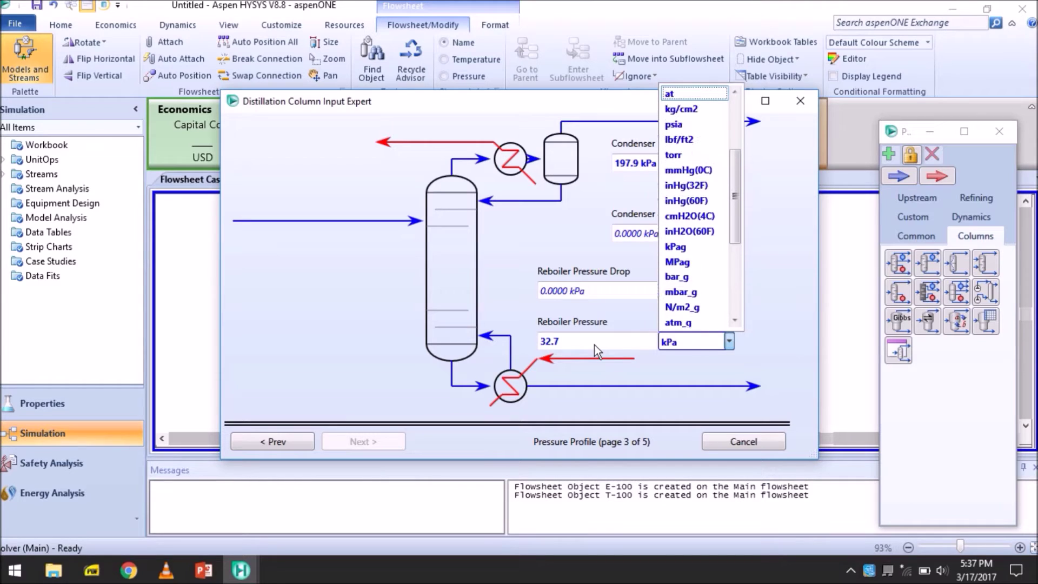
pyautogui.press('Delete')
pyautogui.write('225.5')
pyautogui.press('Return')
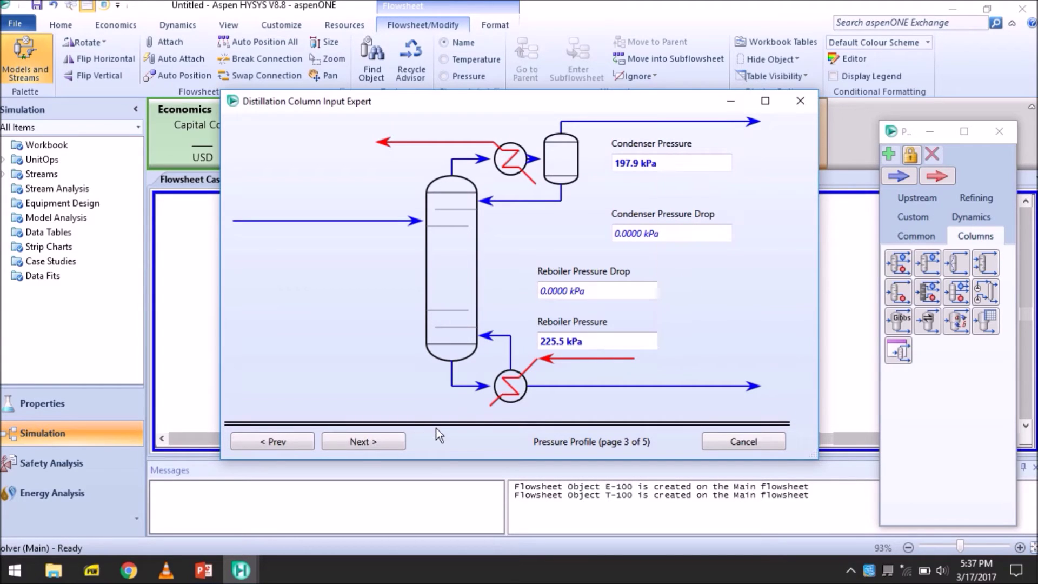
pyautogui.click(362, 441)
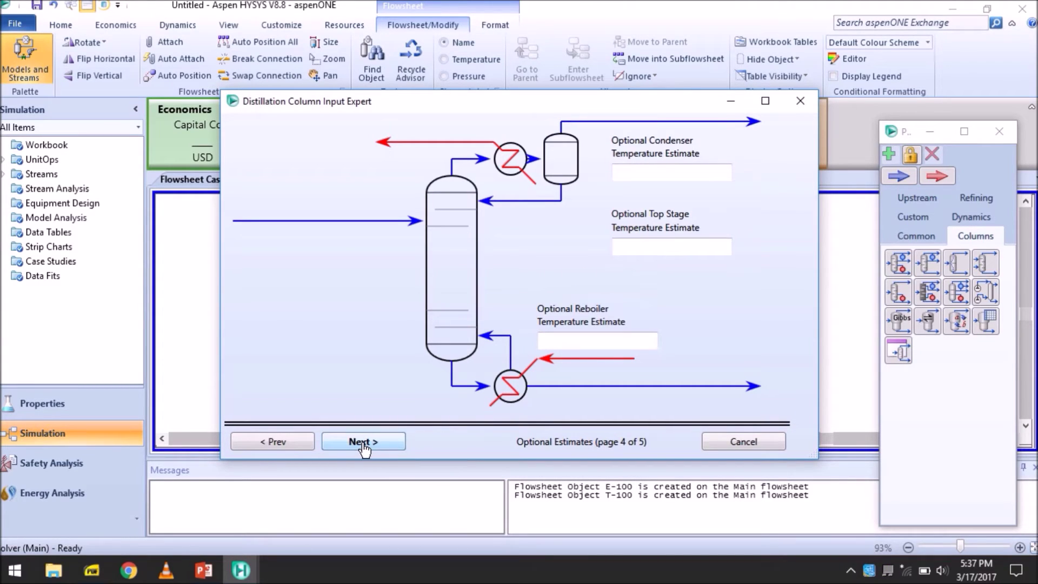
# - Leave the optional temperature estimates and vapour rate blank, set the reflux ratio to 10 and finish the column input
pyautogui.click(292, 440)
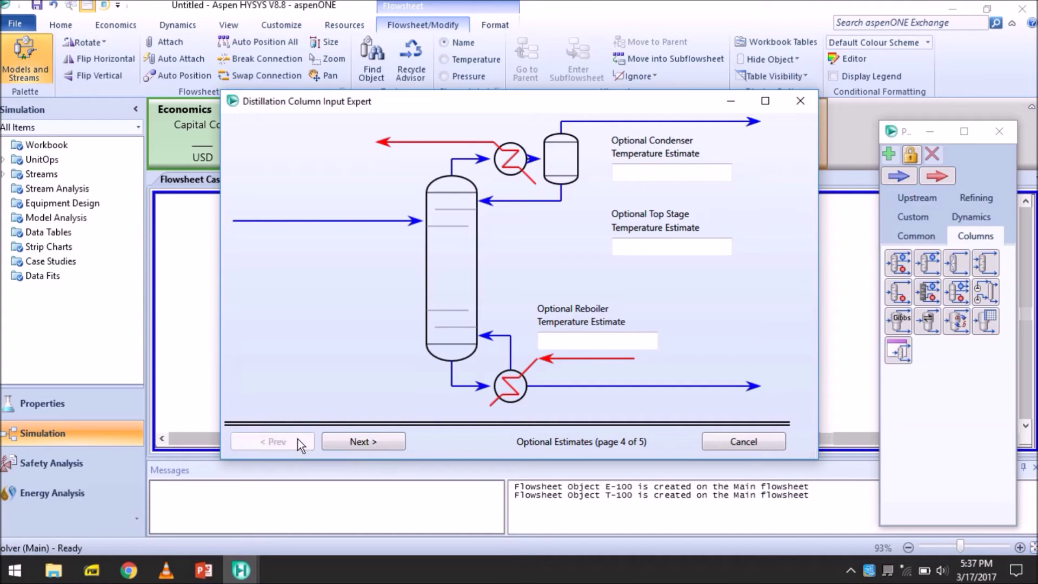
pyautogui.click(356, 443)
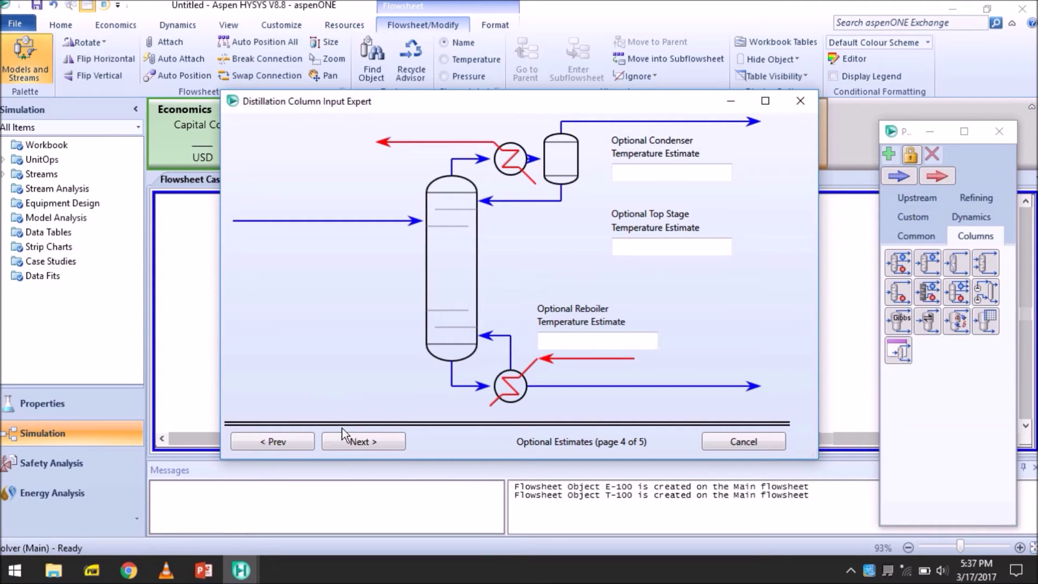
pyautogui.click(353, 445)
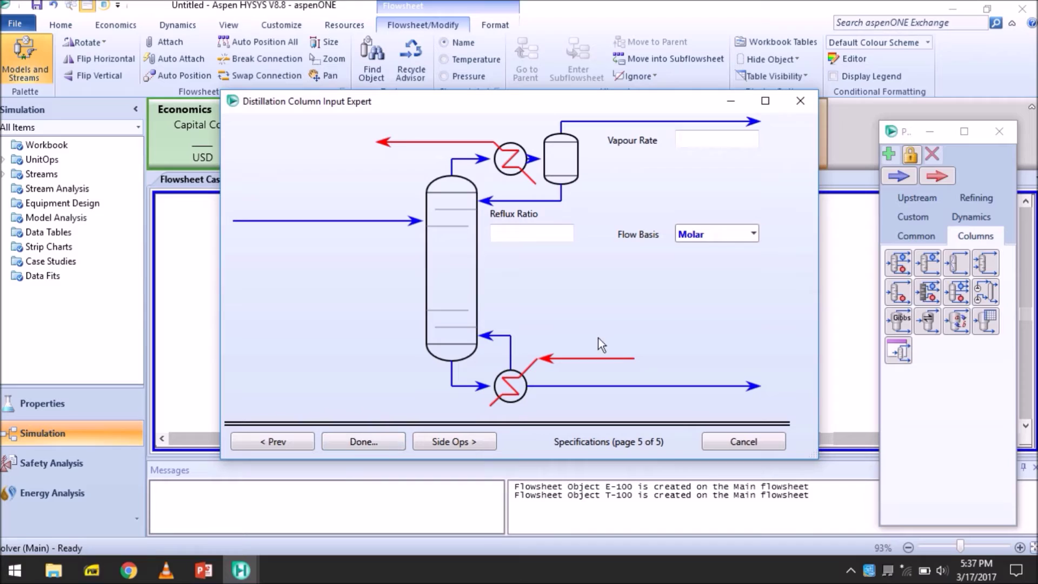
pyautogui.click(516, 232)
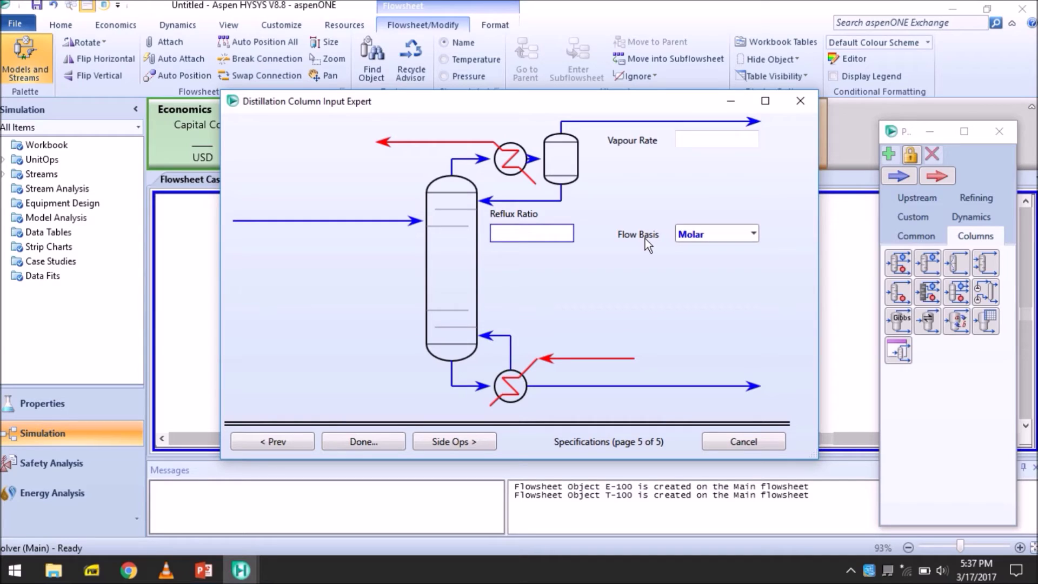
pyautogui.click(694, 139)
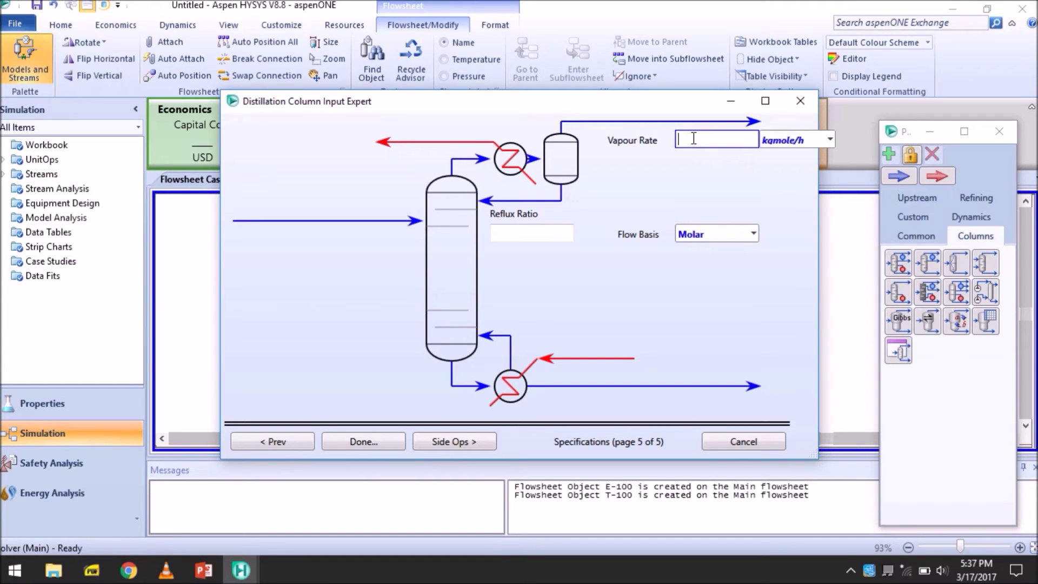
pyautogui.click(518, 232)
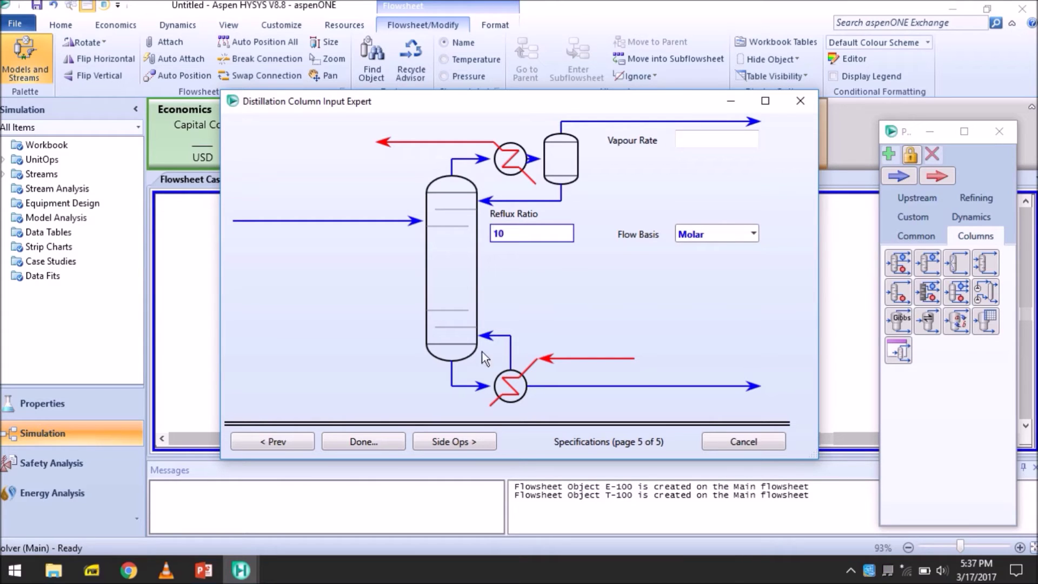
pyautogui.click(349, 445)
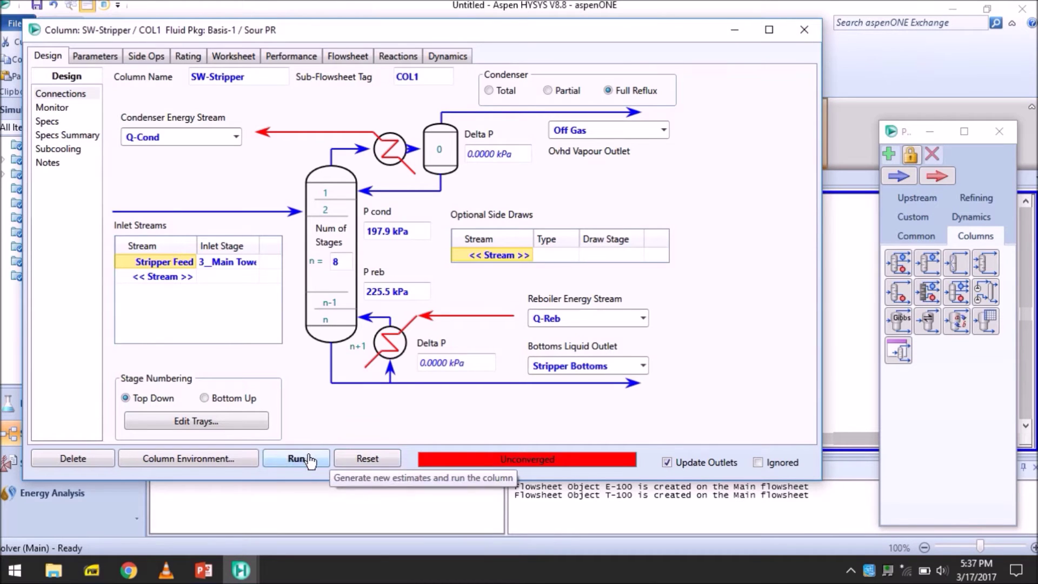
# - Try to run the SW-Stripper column and inspect the Ovhd Vap Rate draw specification
pyautogui.click(303, 459)
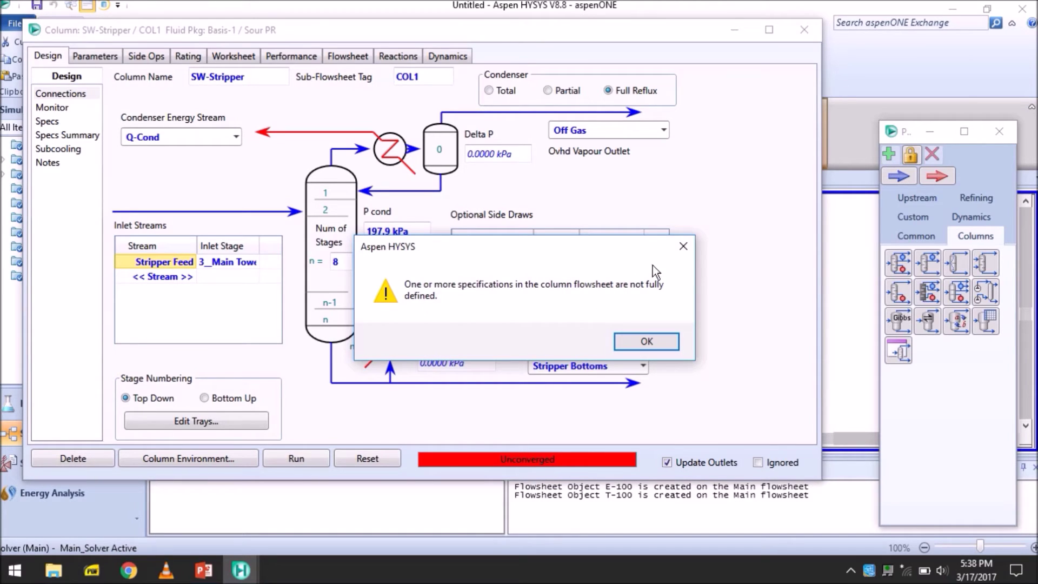
pyautogui.click(680, 251)
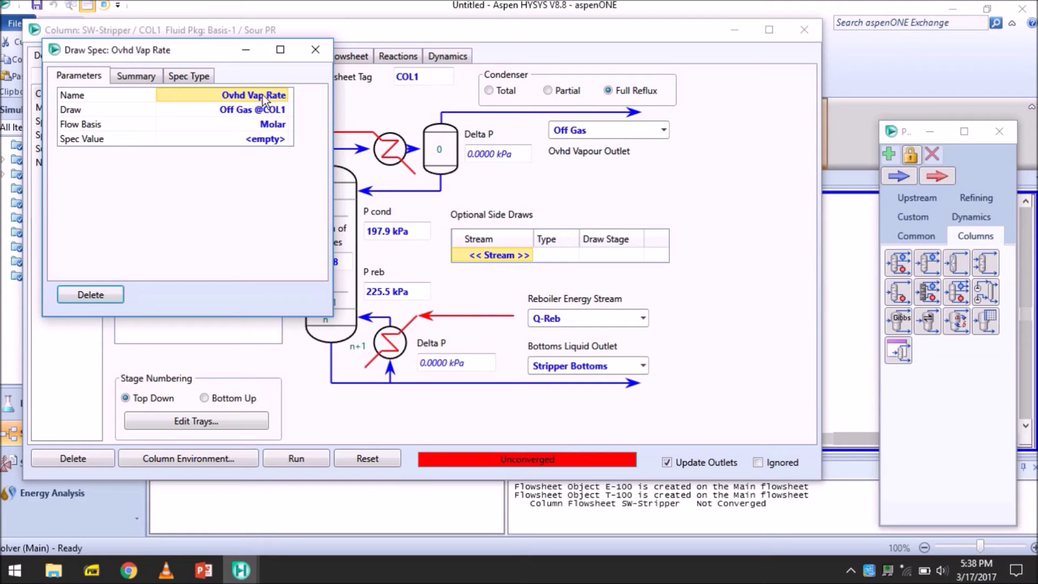
pyautogui.click(277, 141)
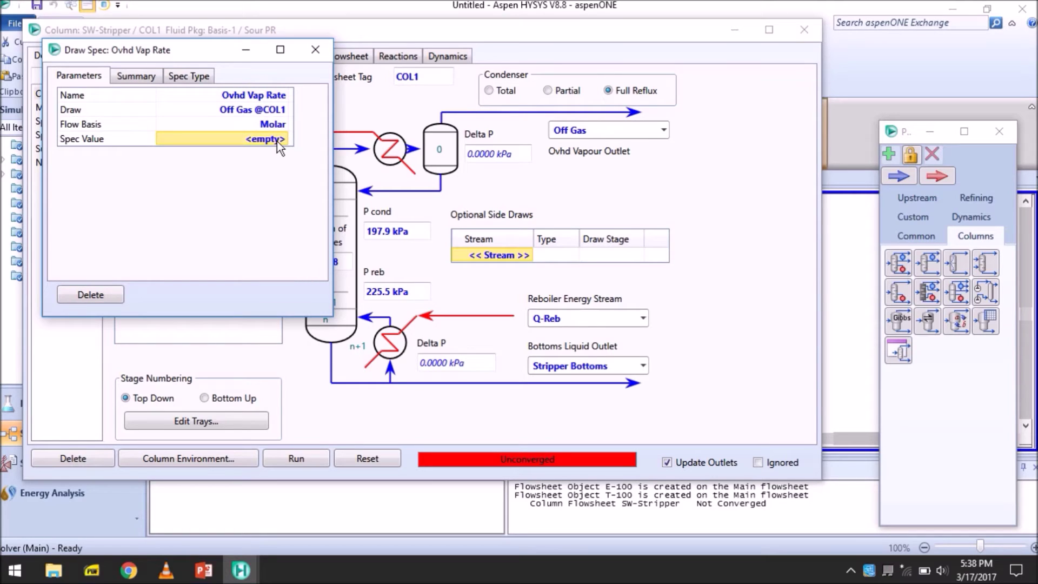
pyautogui.click(232, 96)
pyautogui.click(309, 50)
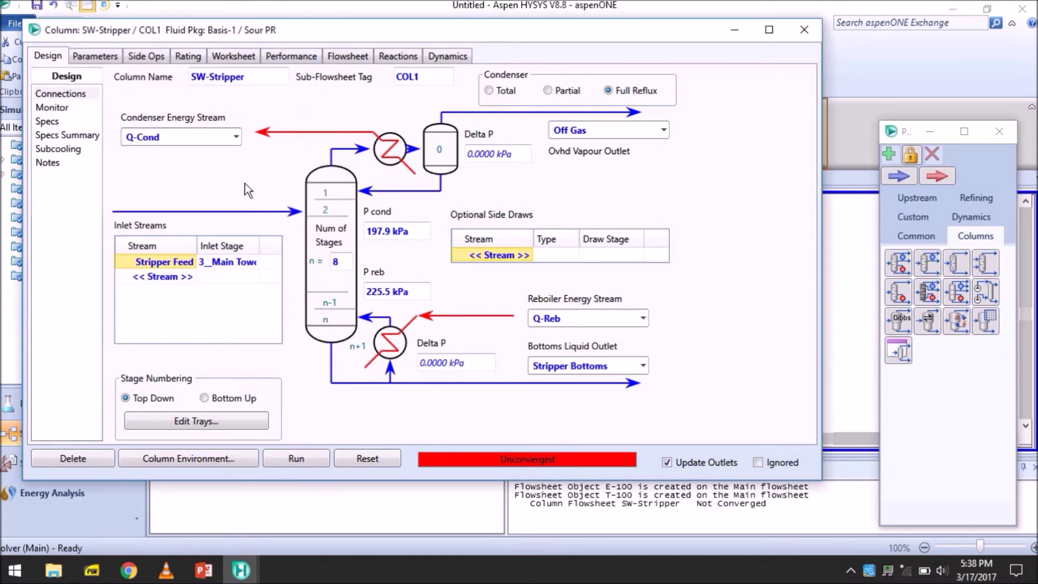
# - Deactivate the Ovhd Vap Rate specification in the column monitor and try to run SW-Stripper again
pyautogui.click(54, 125)
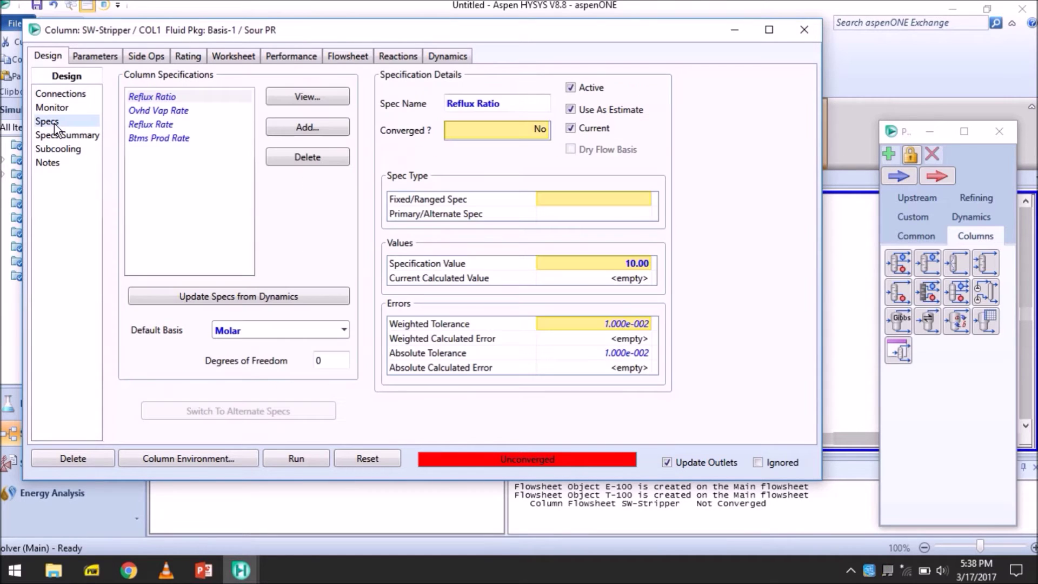
pyautogui.click(53, 108)
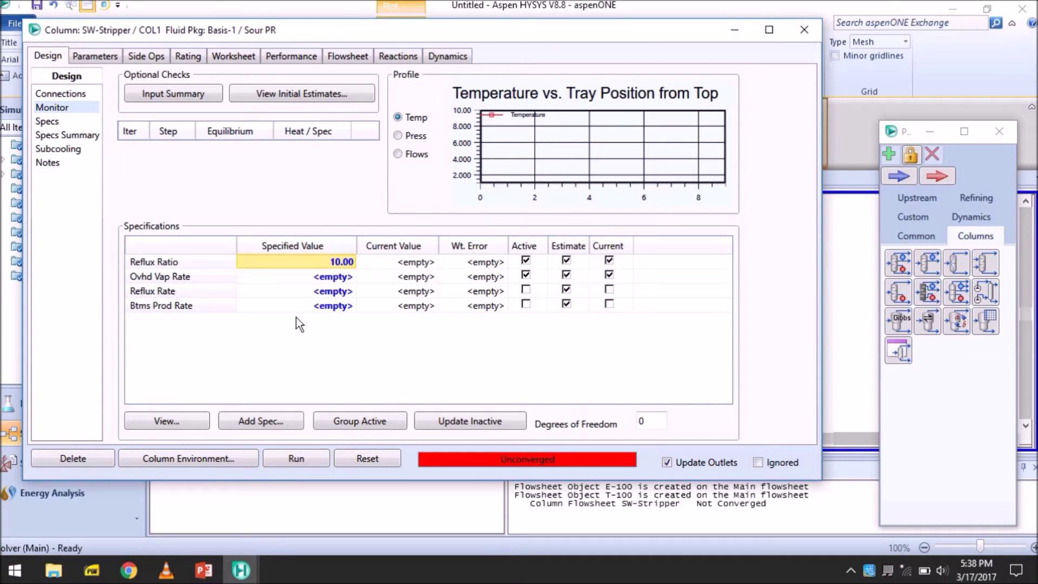
pyautogui.click(525, 274)
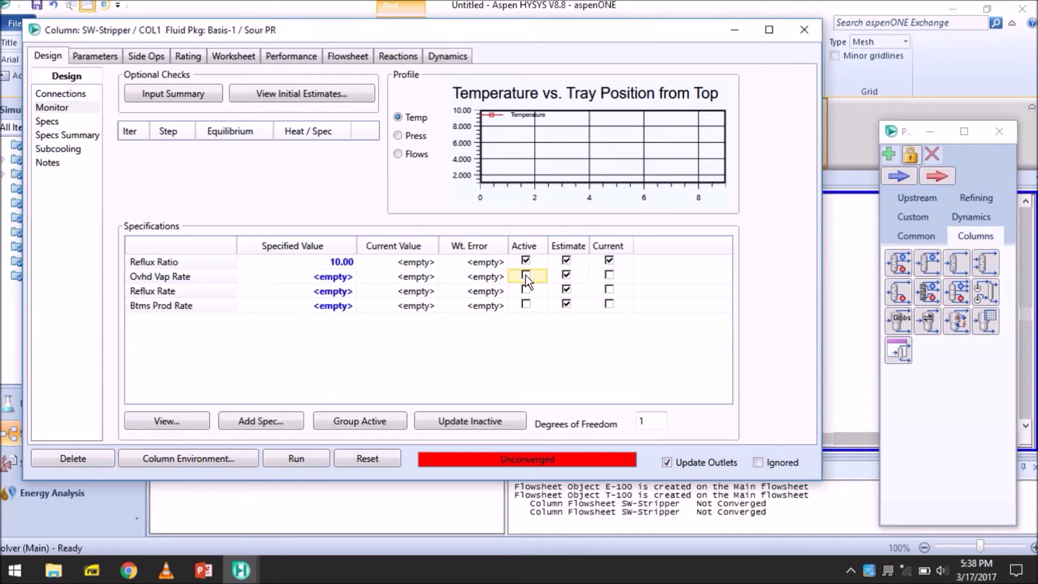
pyautogui.click(296, 456)
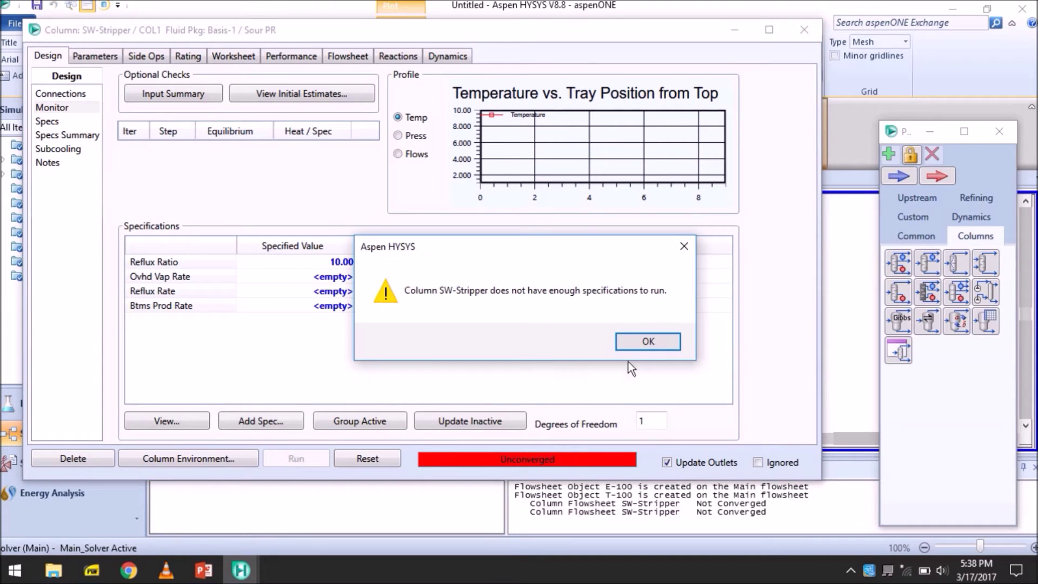
# - Dismiss the run warning, review the stream conditions in the SW-Stripper worksheet and return to the column monitor
pyautogui.click(648, 341)
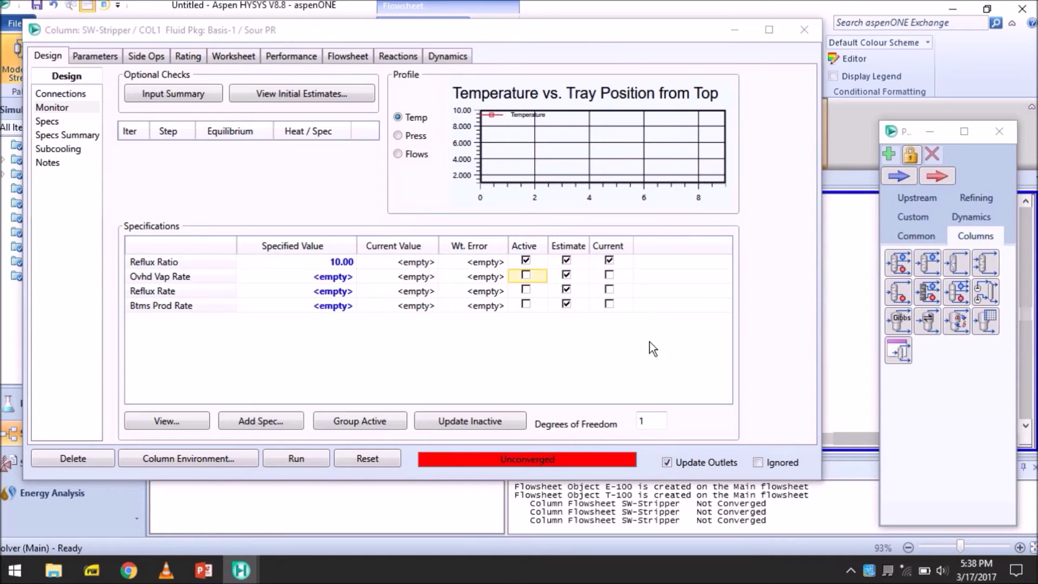
pyautogui.click(232, 56)
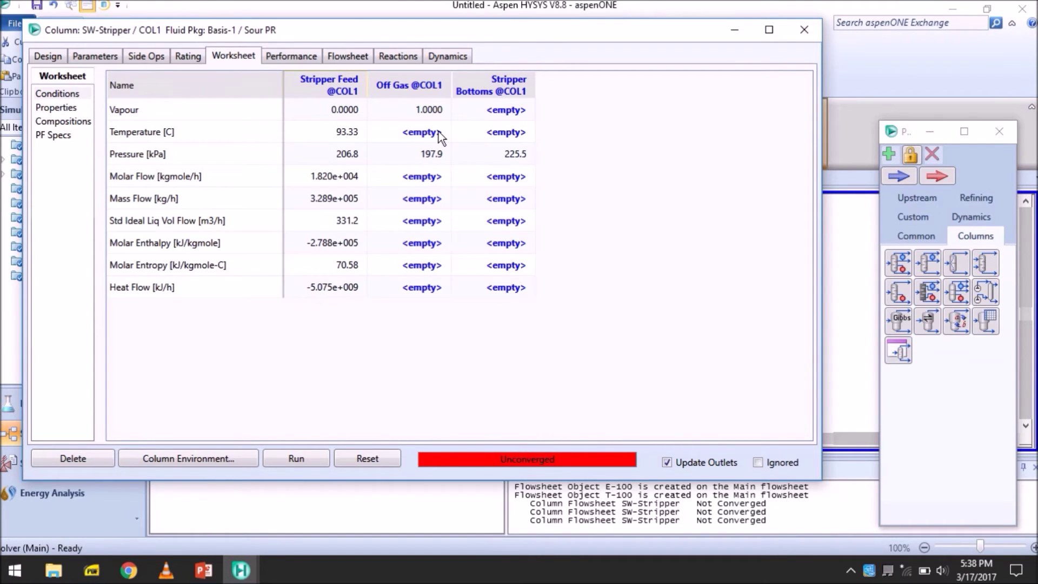
pyautogui.click(48, 56)
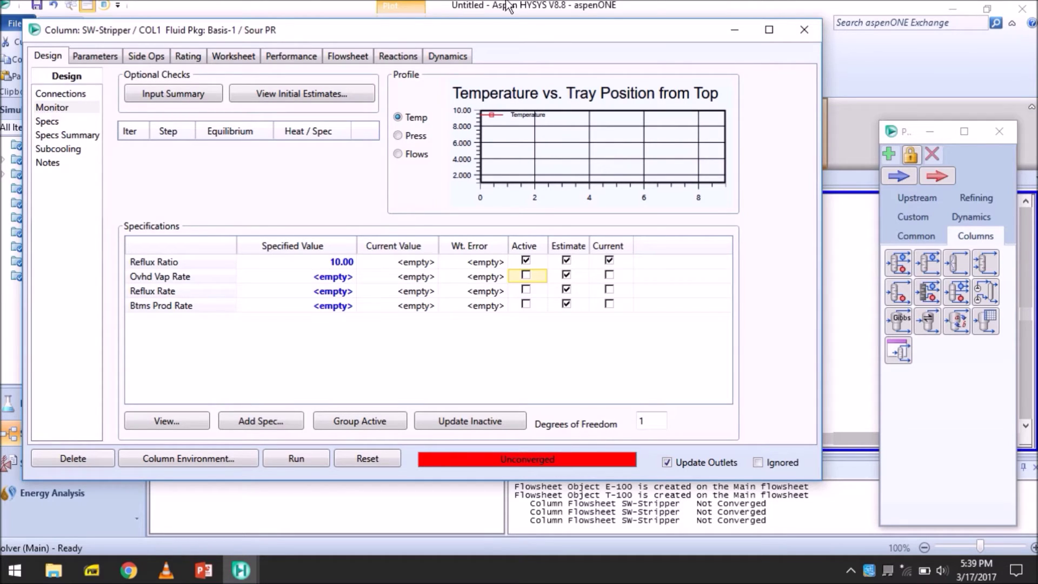
pyautogui.moveTo(482, 10)
pyautogui.click(412, 27)
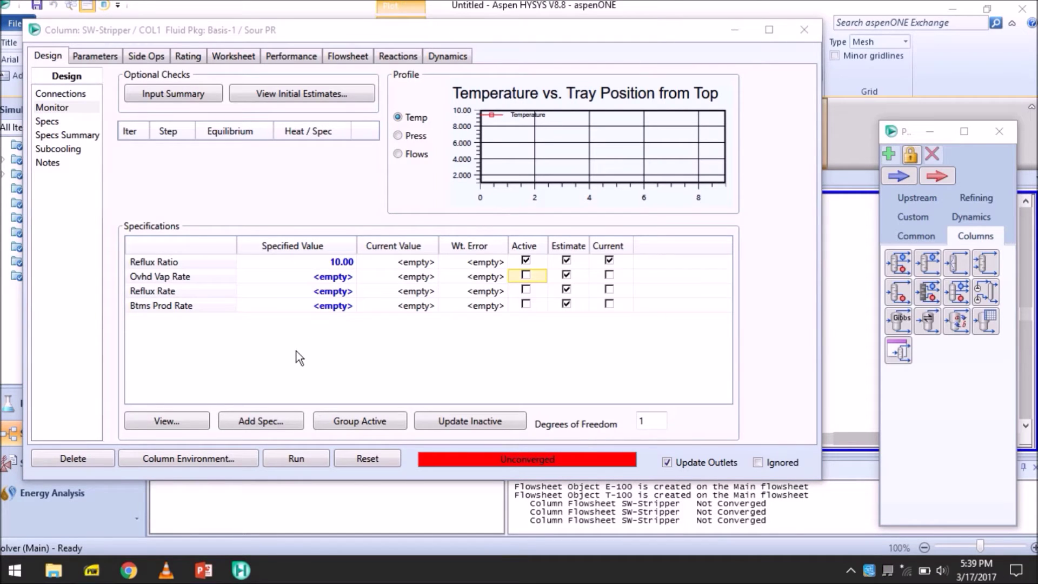
# - Add a Column Component Fraction specification named NH3 Mass Fraction and set its stage to Reboiler
pyautogui.click(263, 423)
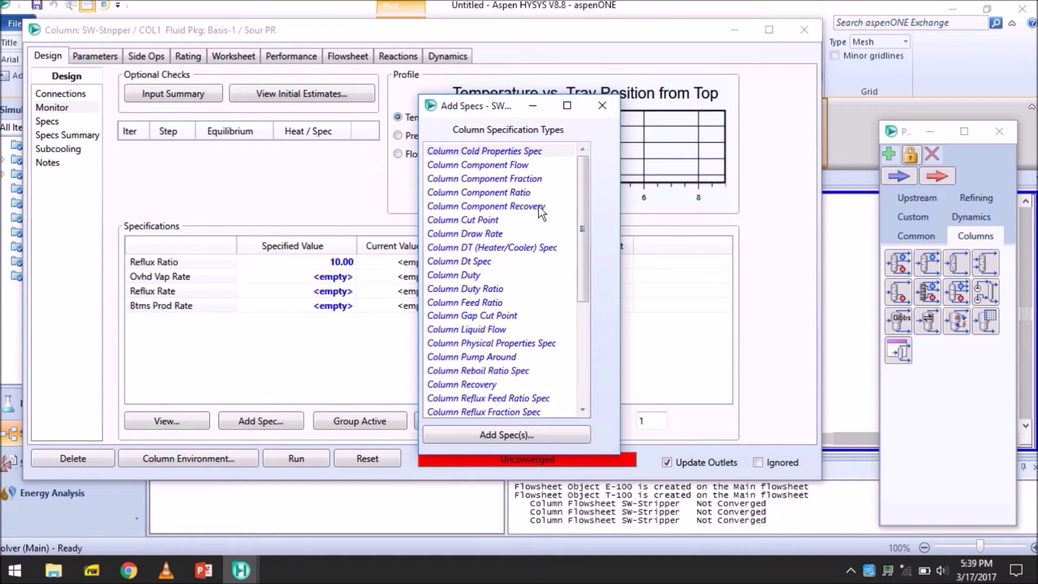
pyautogui.doubleClick(518, 180)
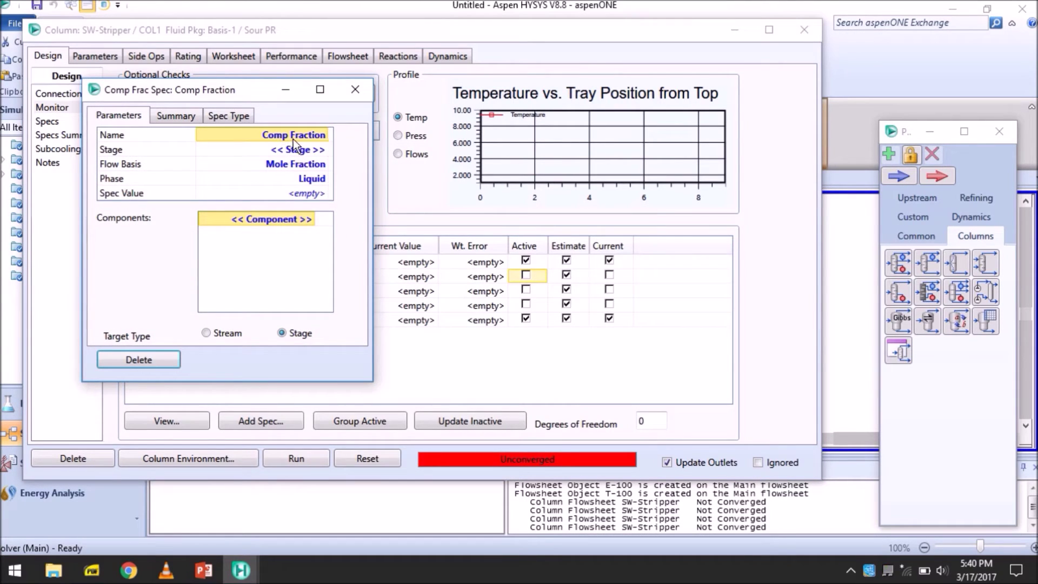
pyautogui.write('NH')
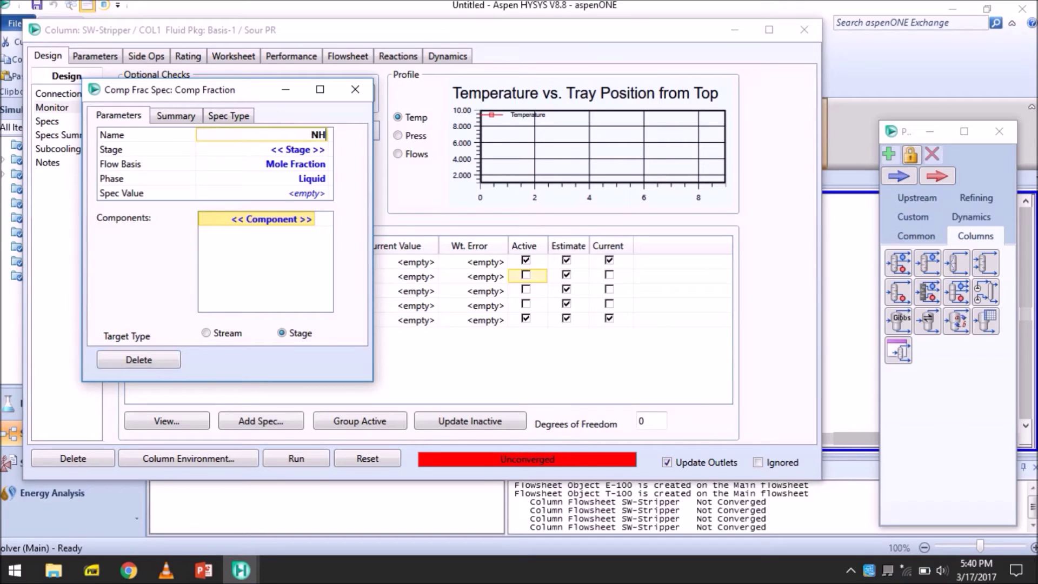
pyautogui.write('3 Mass Fraction')
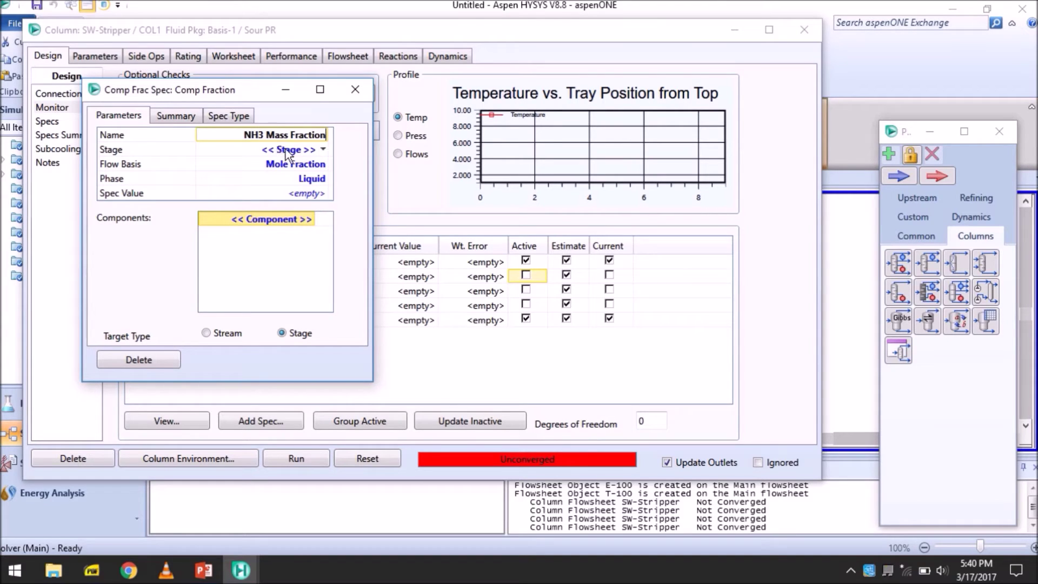
pyautogui.click(286, 166)
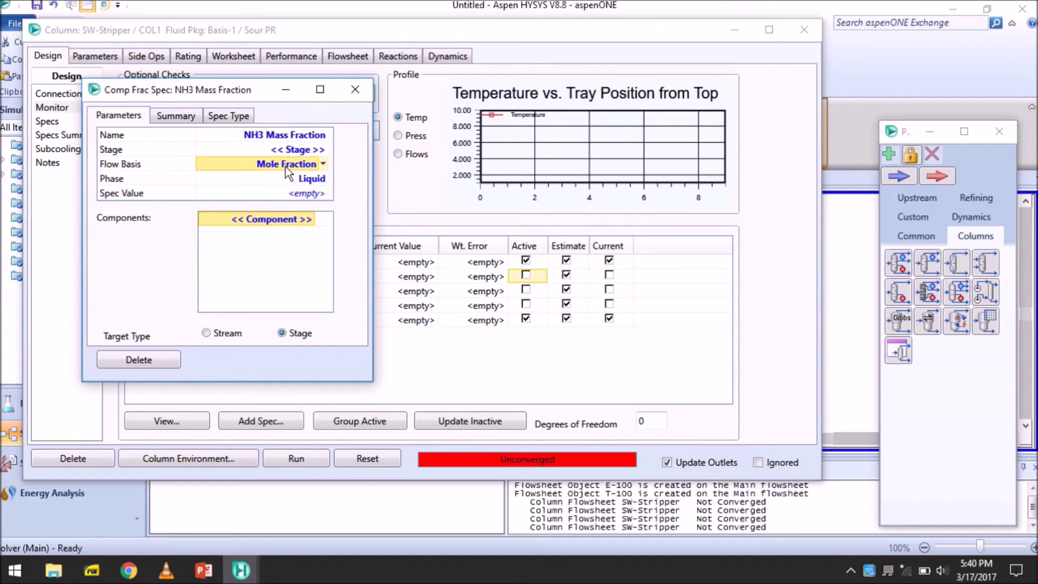
pyautogui.click(296, 153)
pyautogui.click(323, 150)
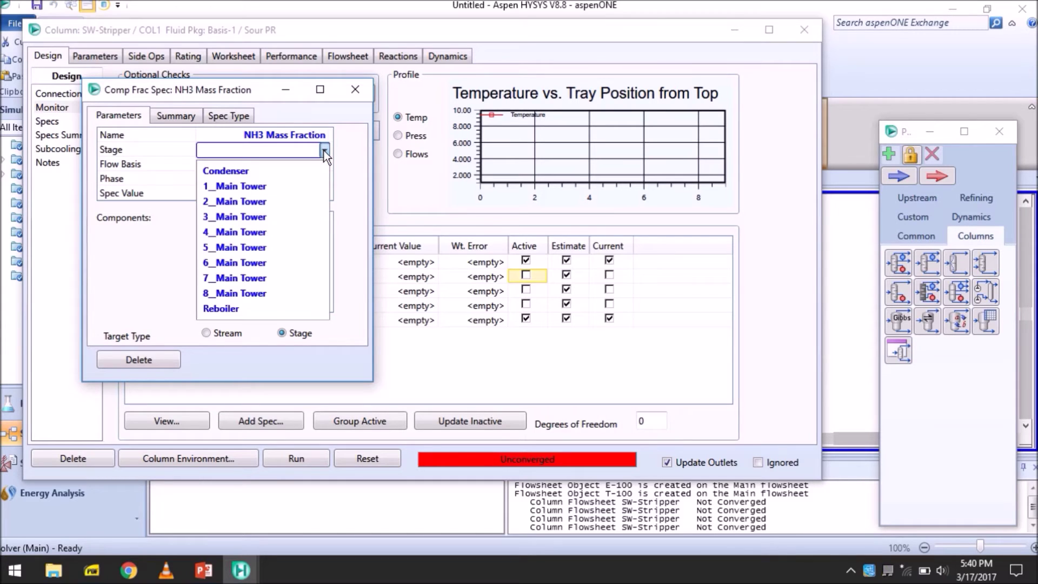
pyautogui.click(248, 307)
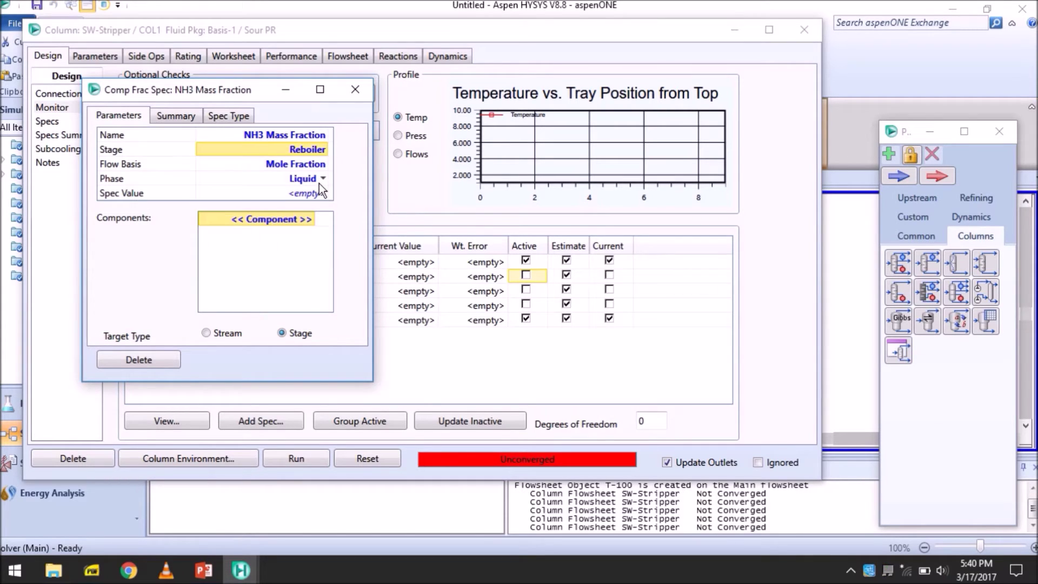
# - Enter .000010 as the spec value of NH3 Mass Fraction on the mole fraction basis
pyautogui.click(304, 194)
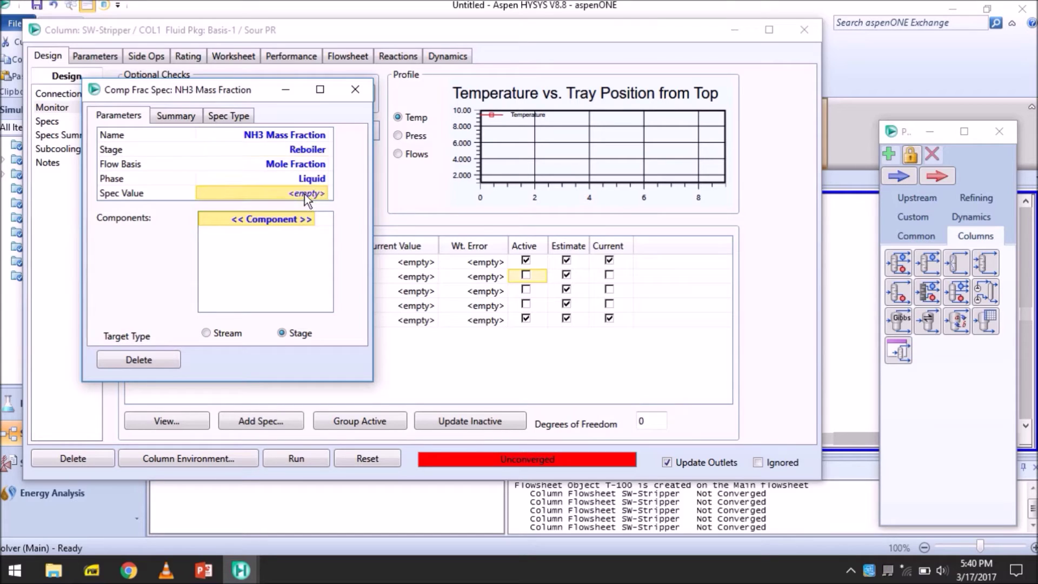
pyautogui.click(304, 193)
pyautogui.write('.000')
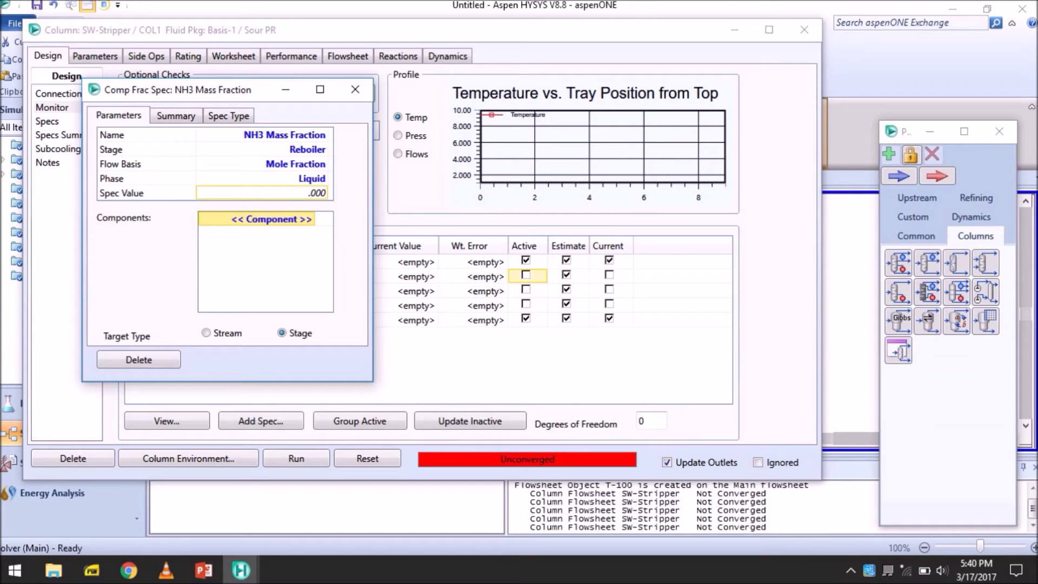
pyautogui.write('010')
# - Check the phase choices, summary and spec type settings of the NH3 Mass Fraction specification
pyautogui.click(296, 180)
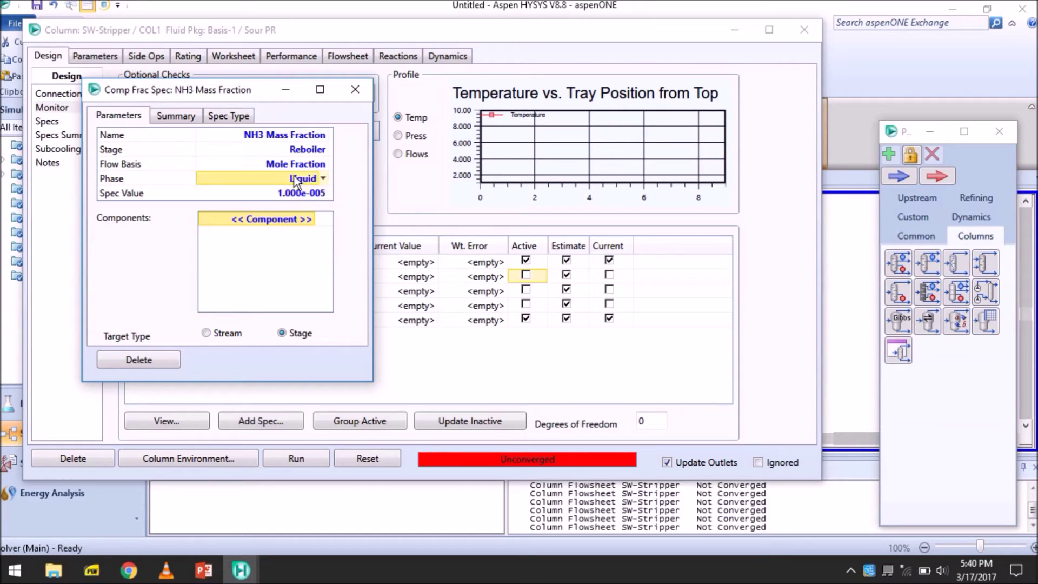
pyautogui.click(323, 180)
pyautogui.click(322, 179)
pyautogui.click(180, 116)
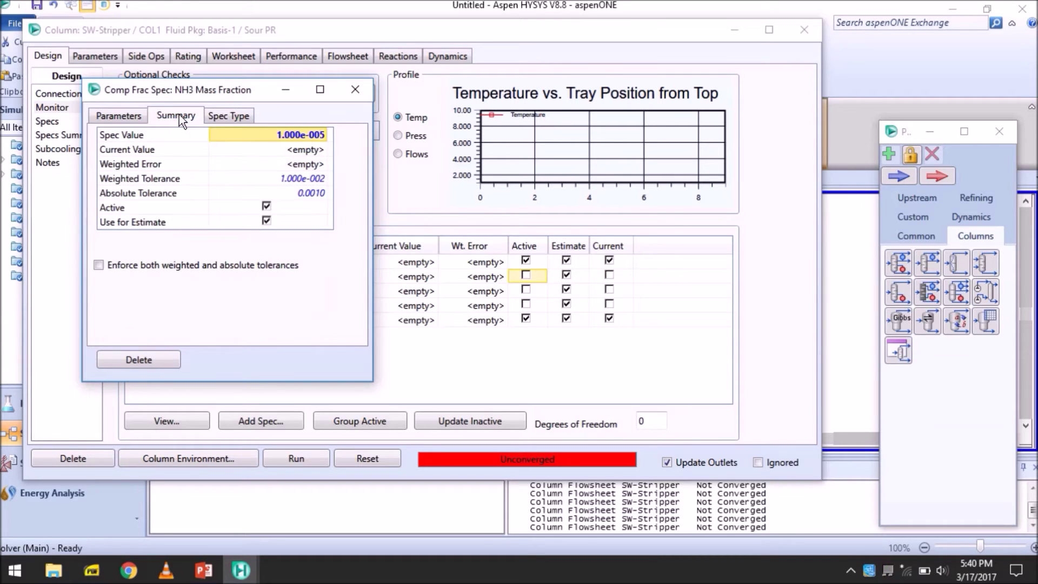
pyautogui.click(219, 116)
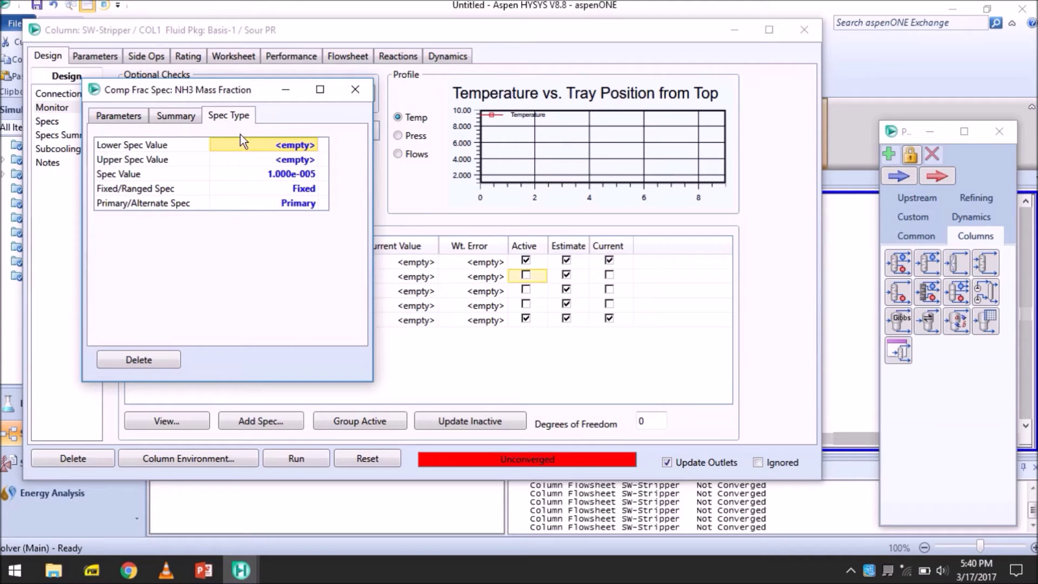
pyautogui.click(189, 117)
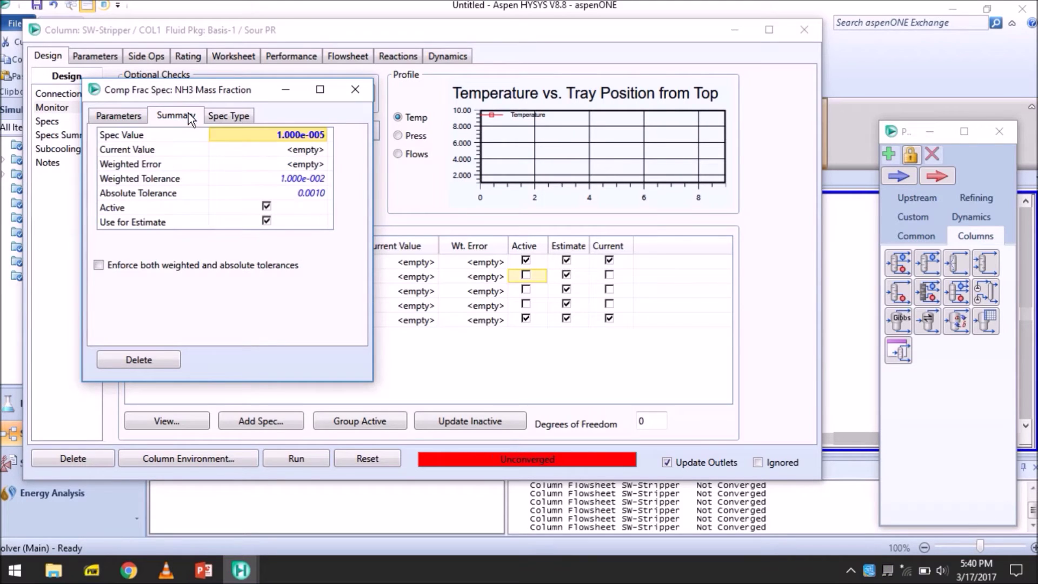
pyautogui.click(138, 115)
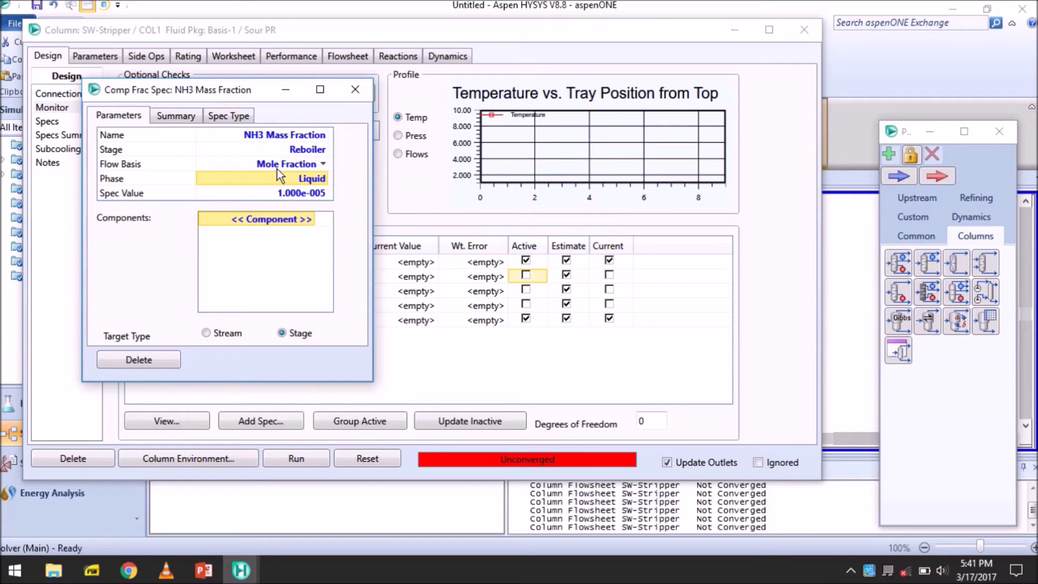
# - Set the NH3 specification's flow basis to Mass Fraction and its spec value to .000010
pyautogui.click(319, 164)
pyautogui.click(326, 164)
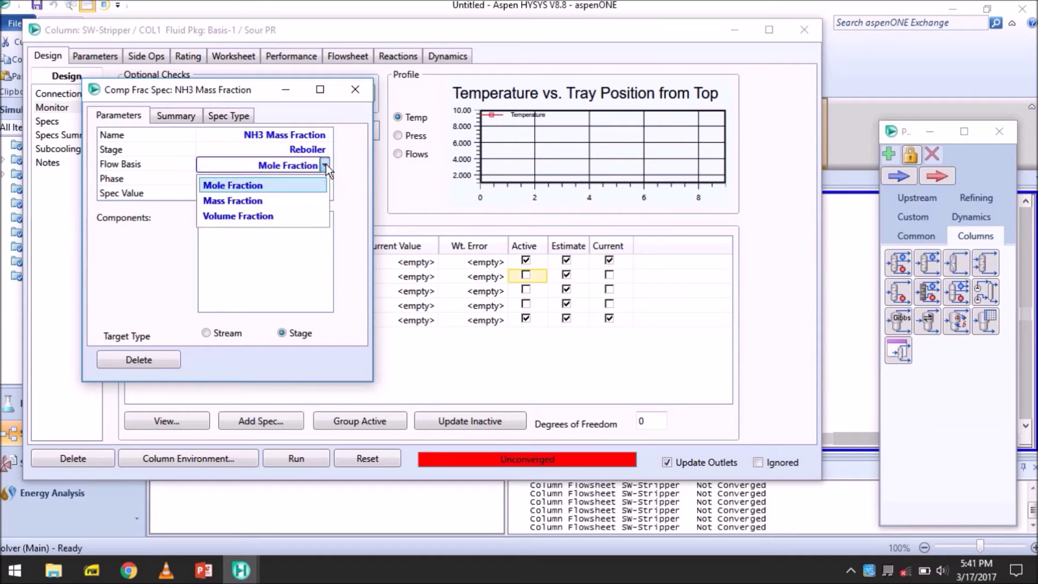
pyautogui.click(300, 197)
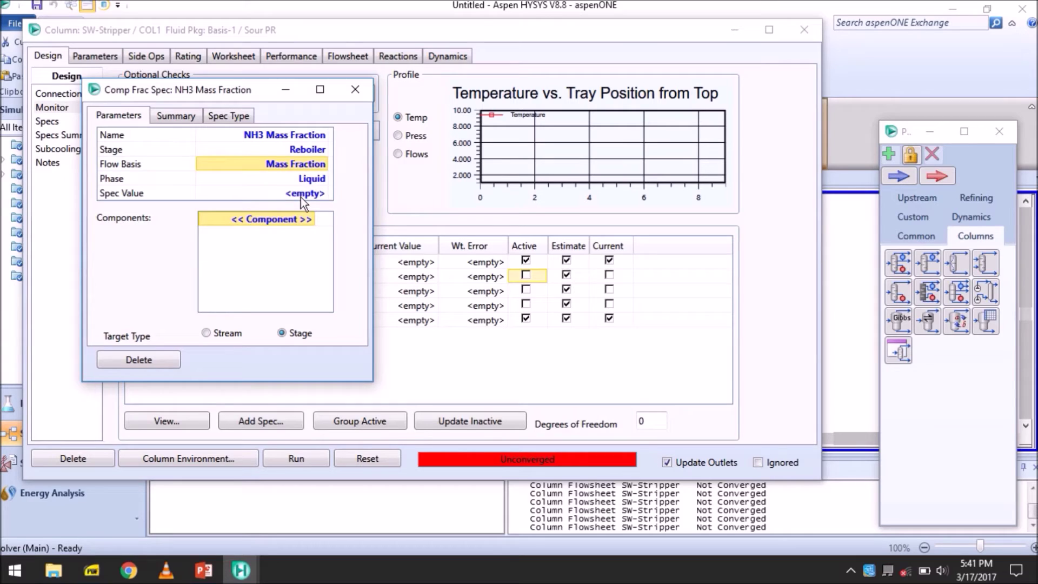
pyautogui.click(304, 193)
pyautogui.write('.')
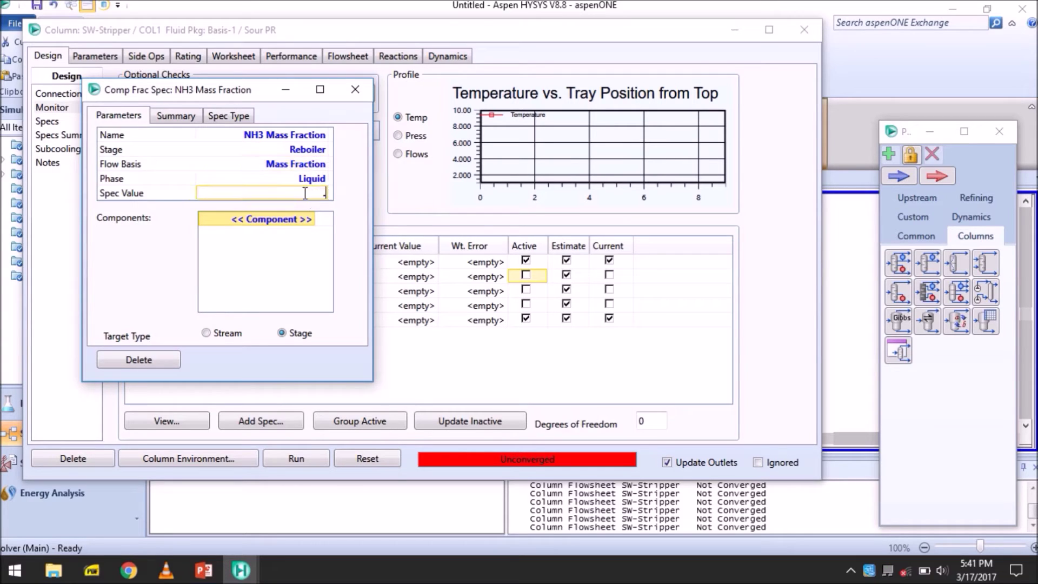
pyautogui.write('000010')
pyautogui.press('Return')
# - Assign Ammonia as the component of the NH3 Mass Fraction specification and run the SW-Stripper column
pyautogui.click(311, 219)
pyautogui.click(311, 218)
pyautogui.click(280, 255)
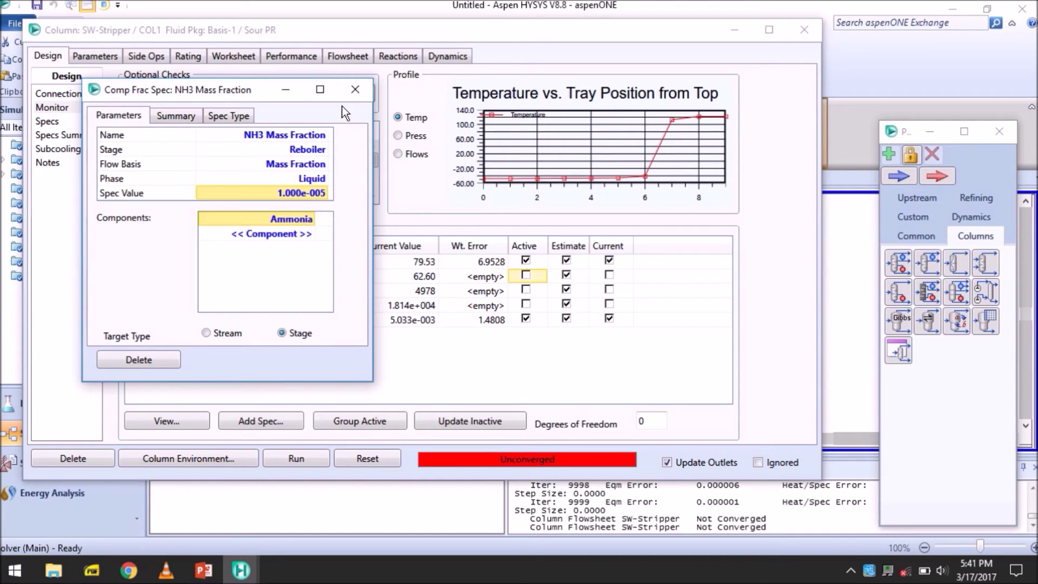
pyautogui.click(355, 90)
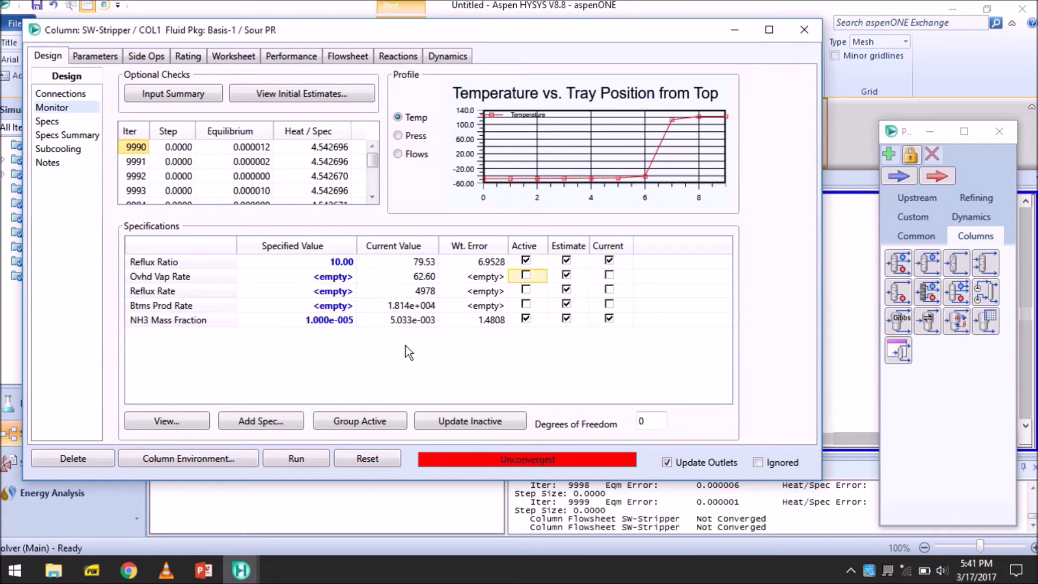
pyautogui.click(485, 323)
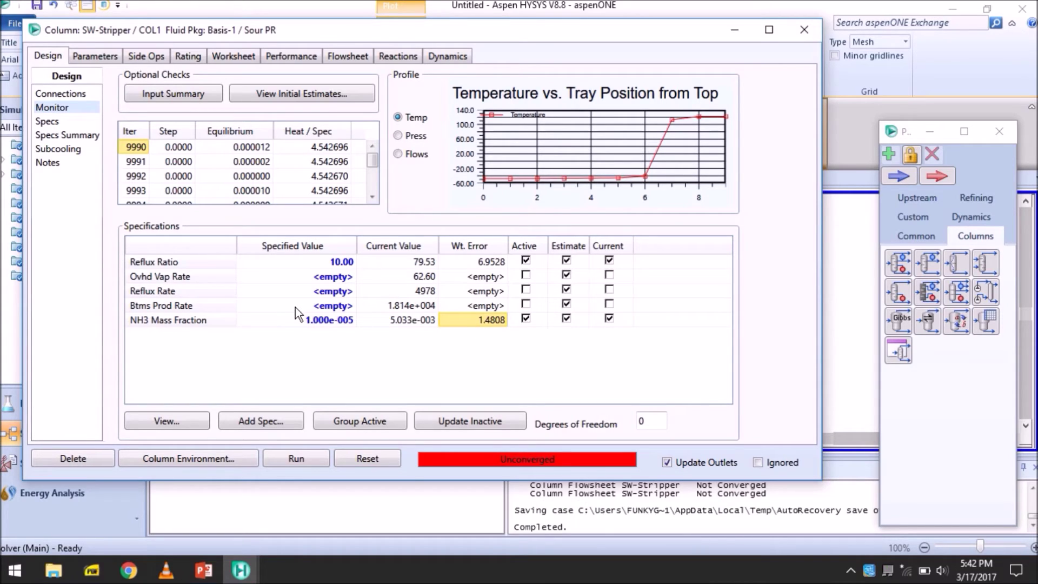
pyautogui.click(293, 457)
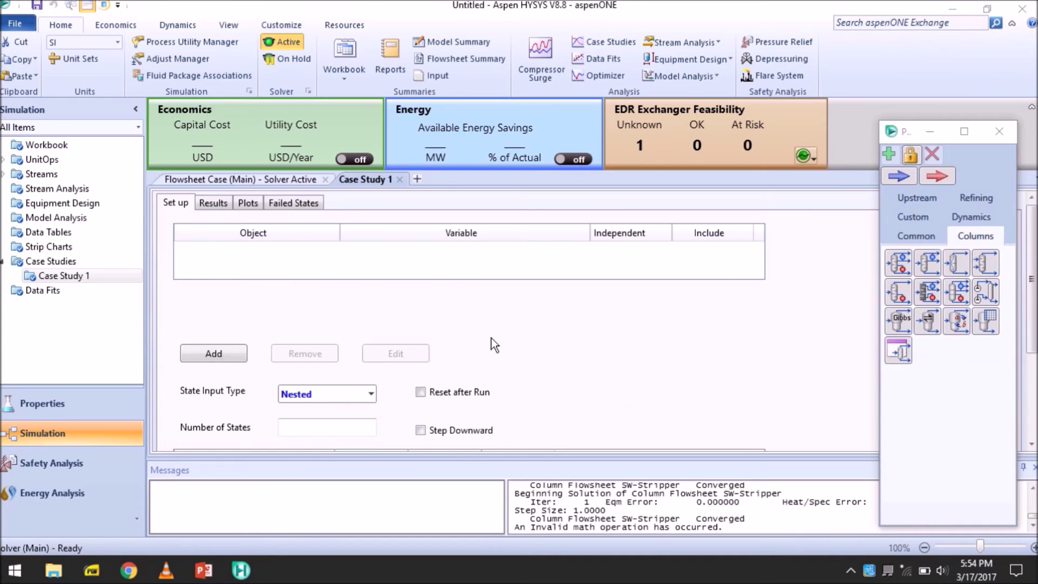
# - Add the Heat Flow of Q-Cond and the Heat Flow of Q-Reb as variables in Case Study 1
pyautogui.click(227, 353)
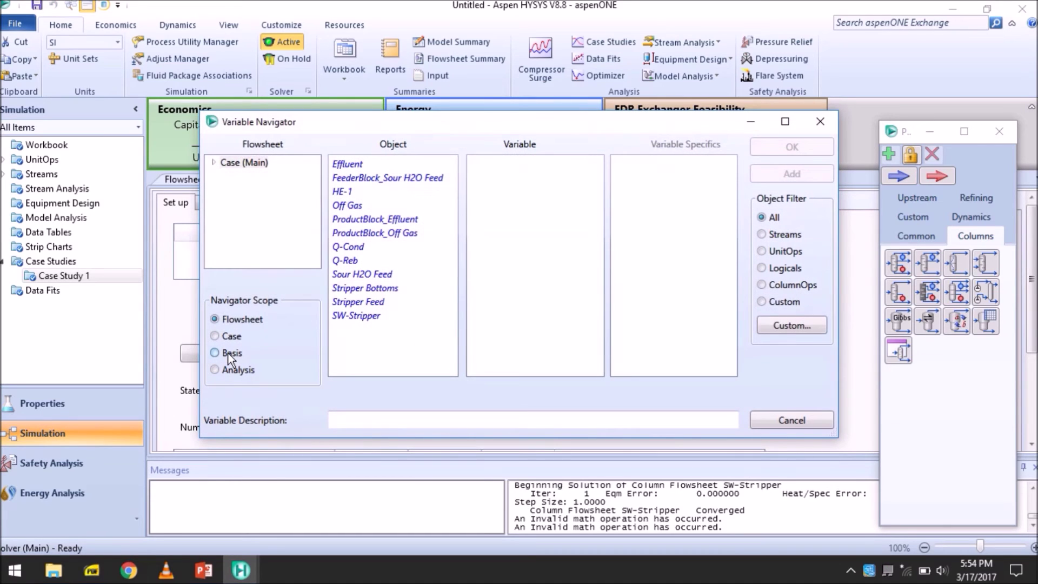
pyautogui.click(359, 248)
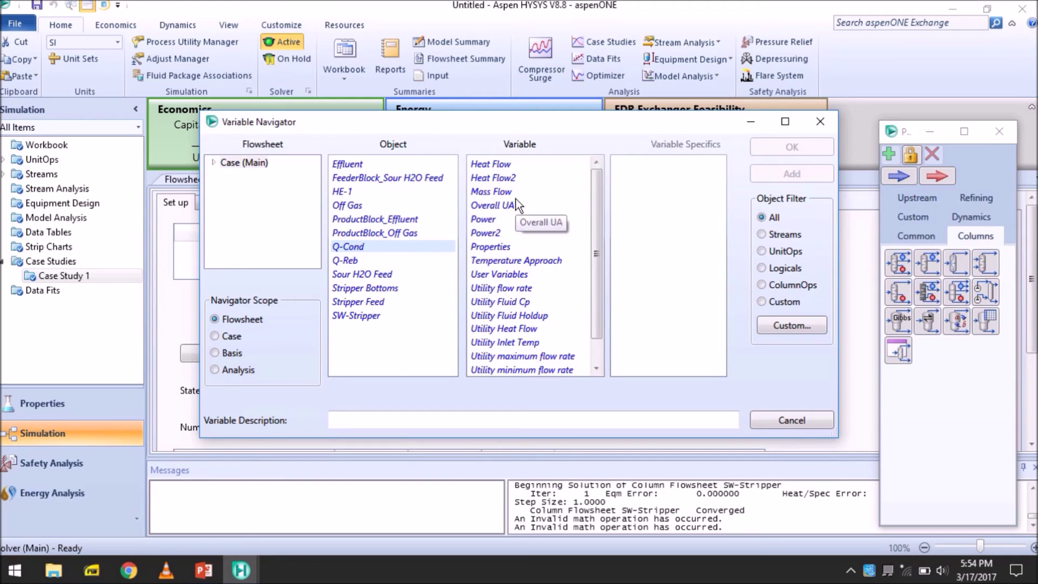
pyautogui.click(507, 168)
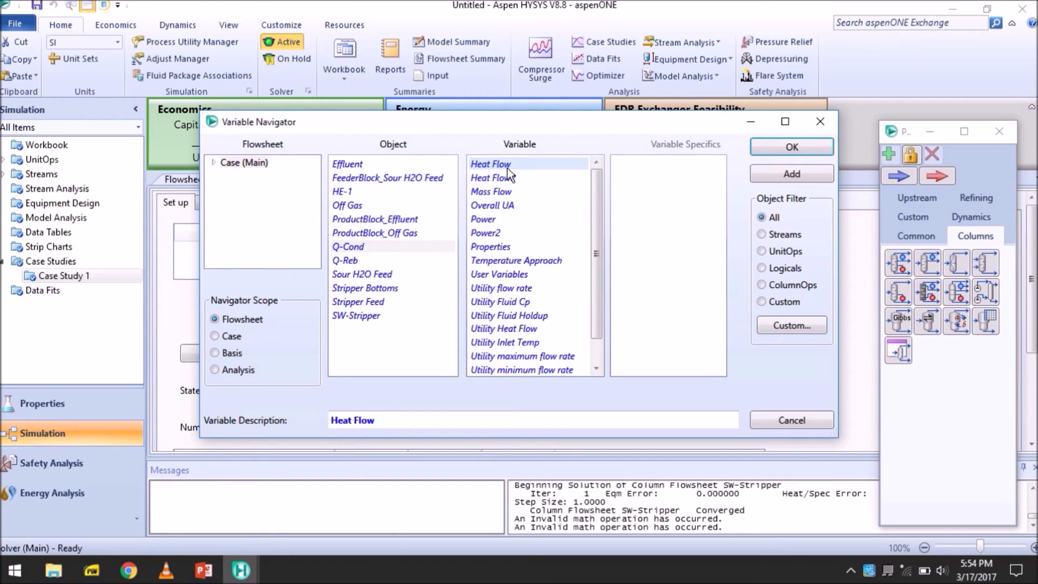
pyautogui.click(796, 174)
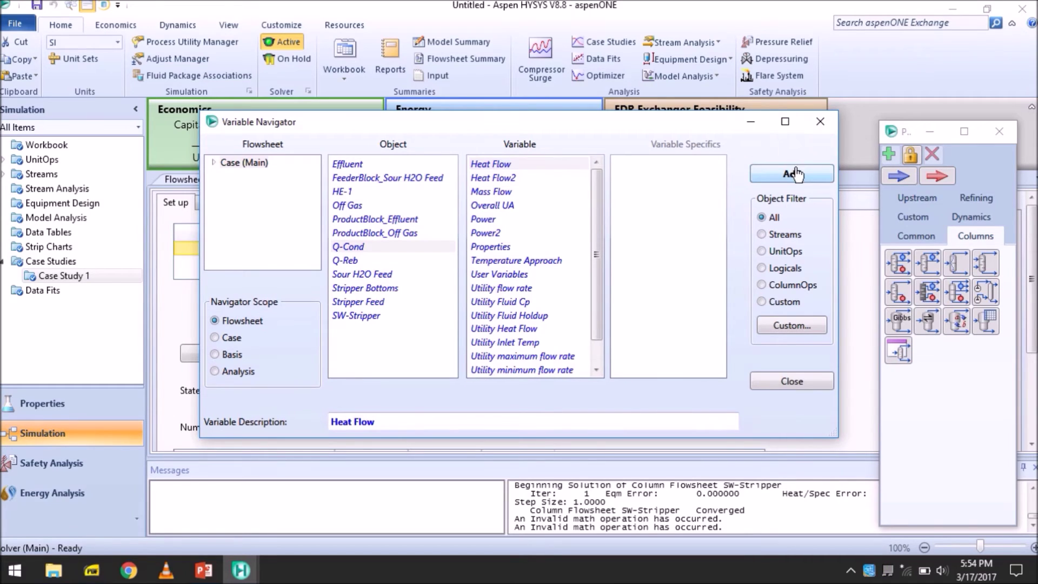
pyautogui.click(359, 262)
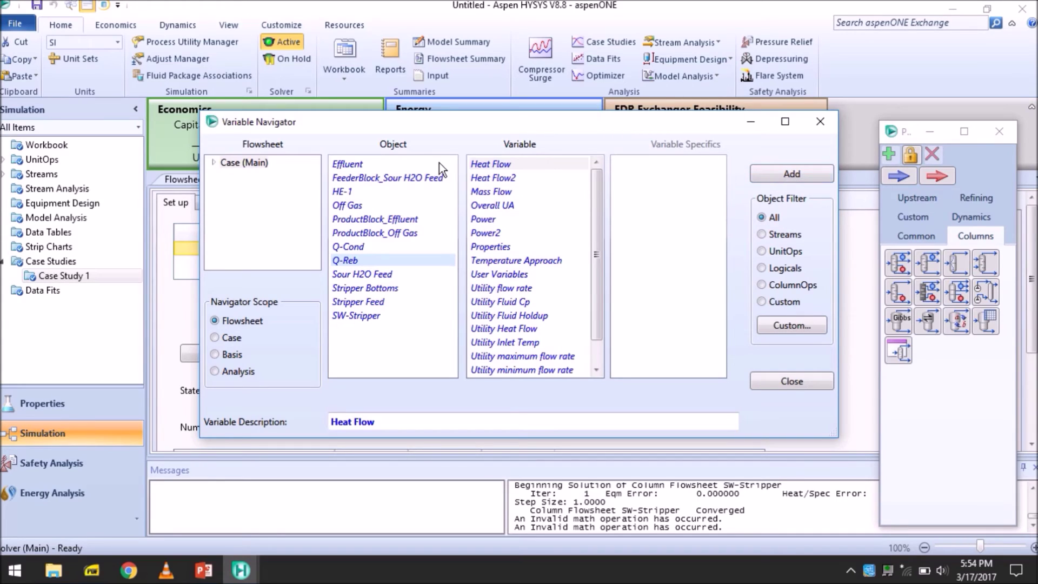
pyautogui.click(487, 165)
pyautogui.click(787, 182)
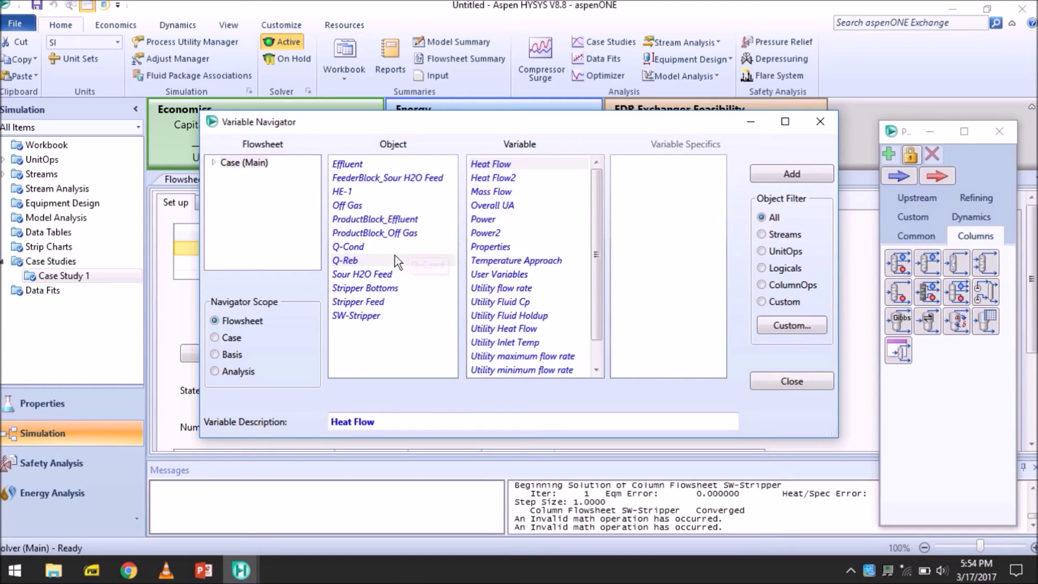
# - Add the Temperature of the Stripper Feed stream to the Case Study 1 variables
pyautogui.click(365, 301)
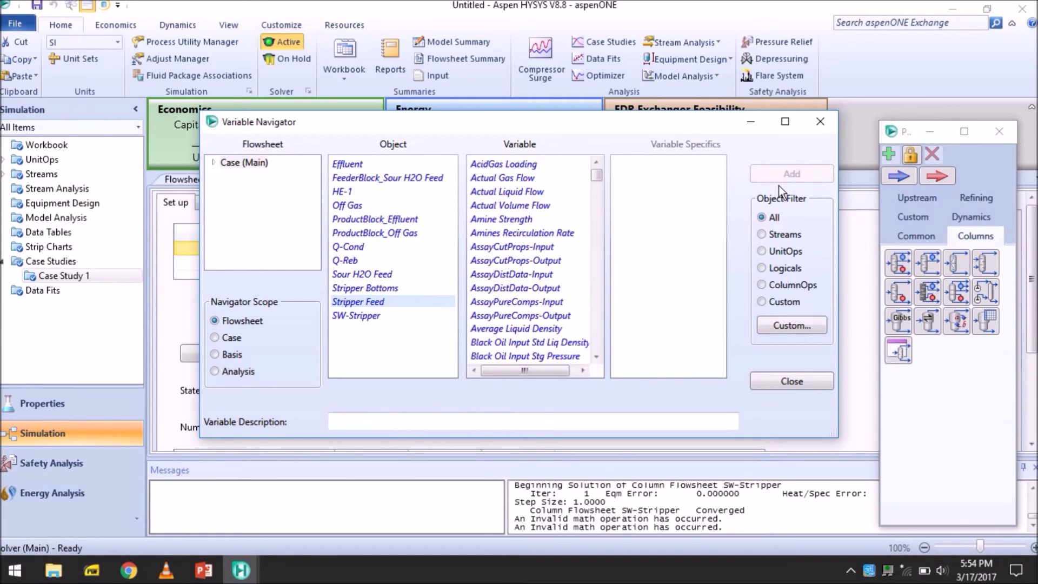
pyautogui.click(549, 201)
pyautogui.press('t')
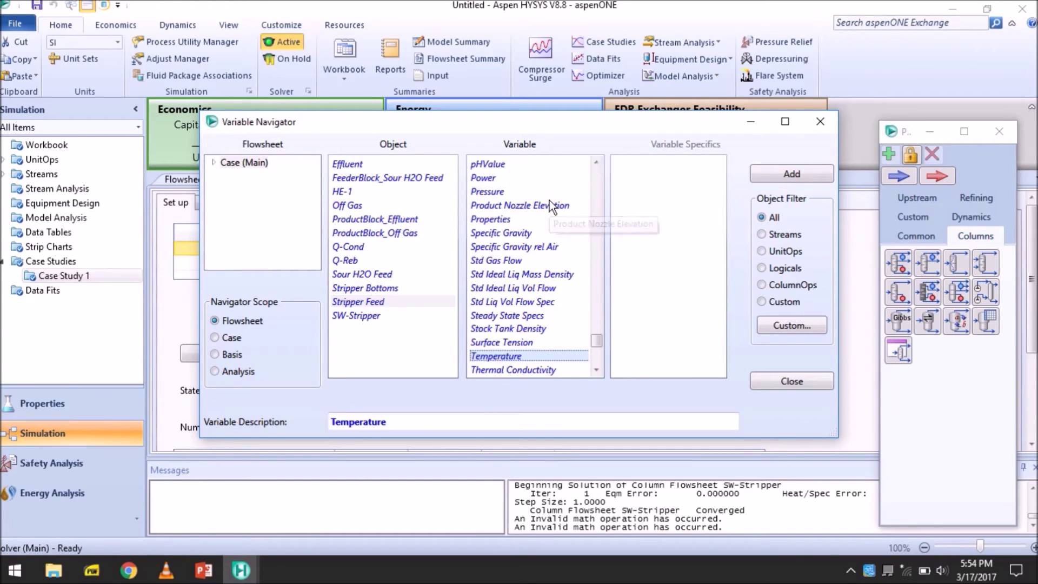
pyautogui.click(813, 174)
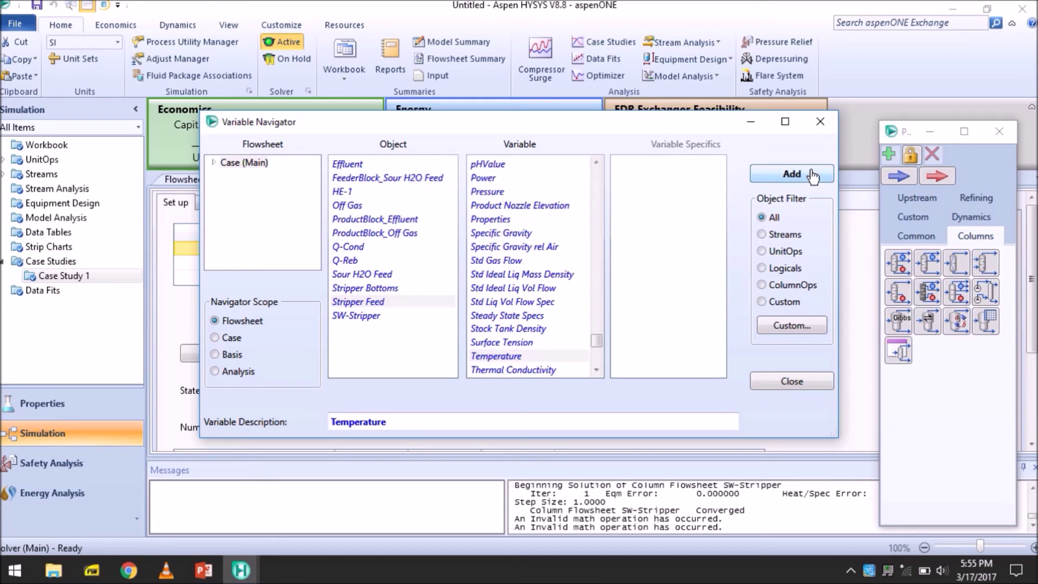
pyautogui.click(391, 294)
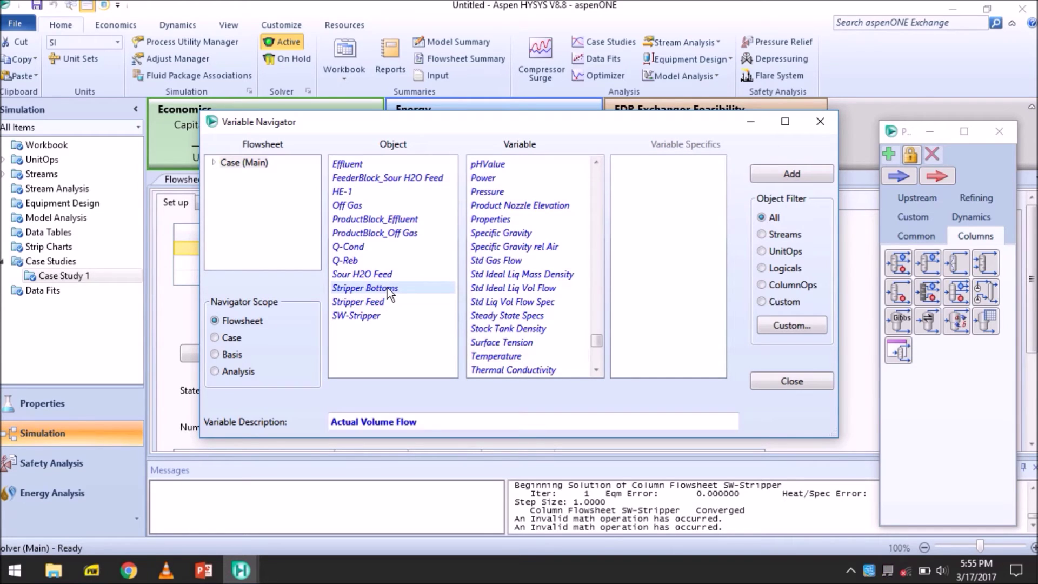
pyautogui.click(508, 292)
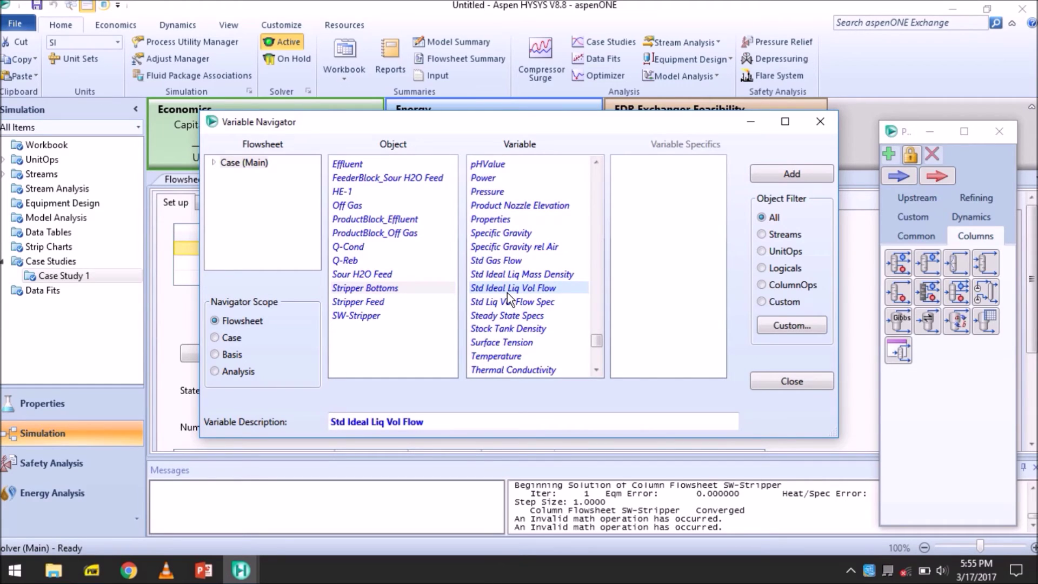
pyautogui.press('u')
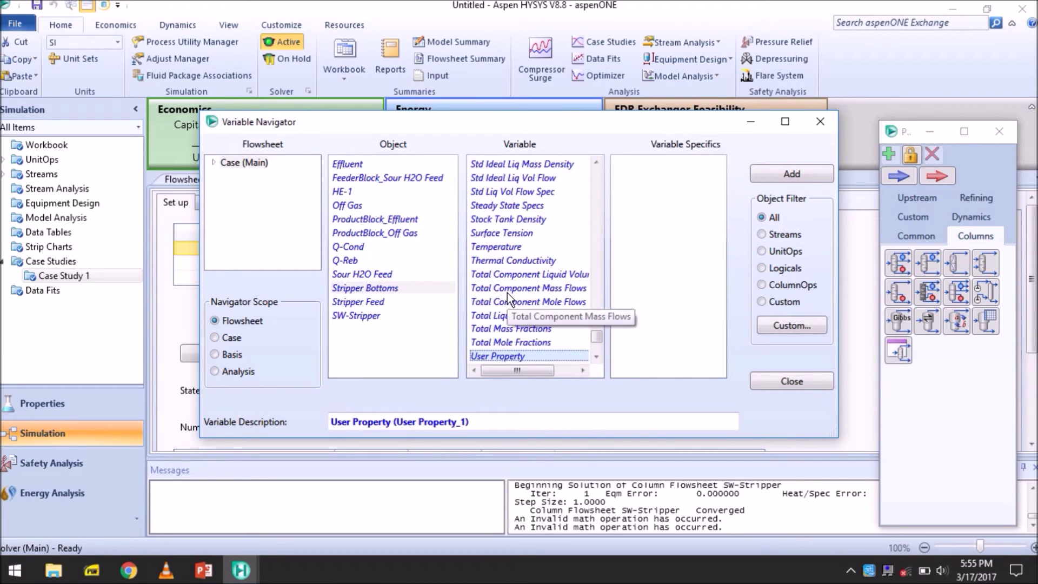
pyautogui.scroll(-2, 507, 293)
pyautogui.scroll(-1, 507, 293)
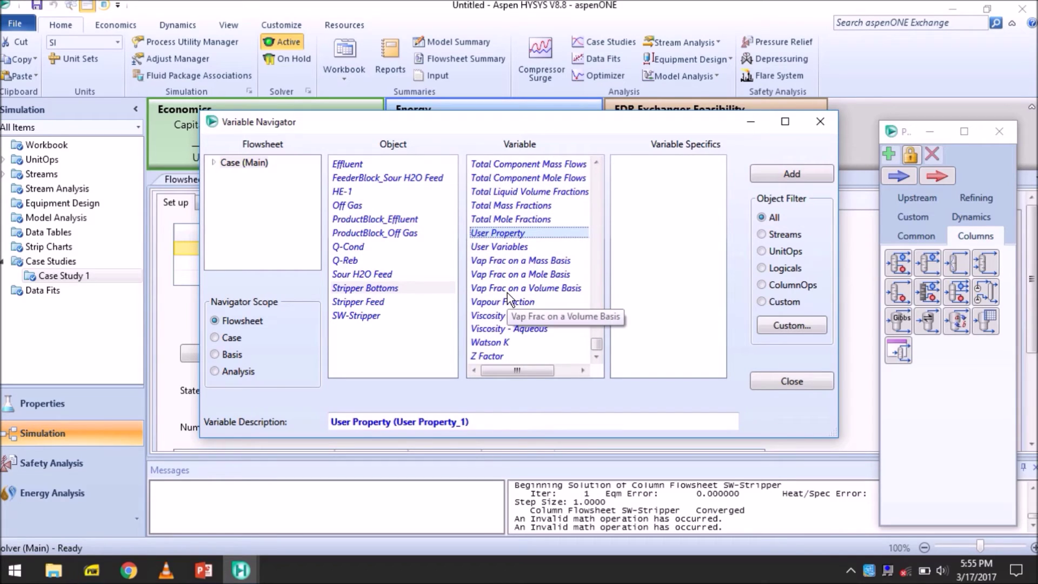
pyautogui.scroll(1, 507, 293)
pyautogui.scroll(5, 507, 293)
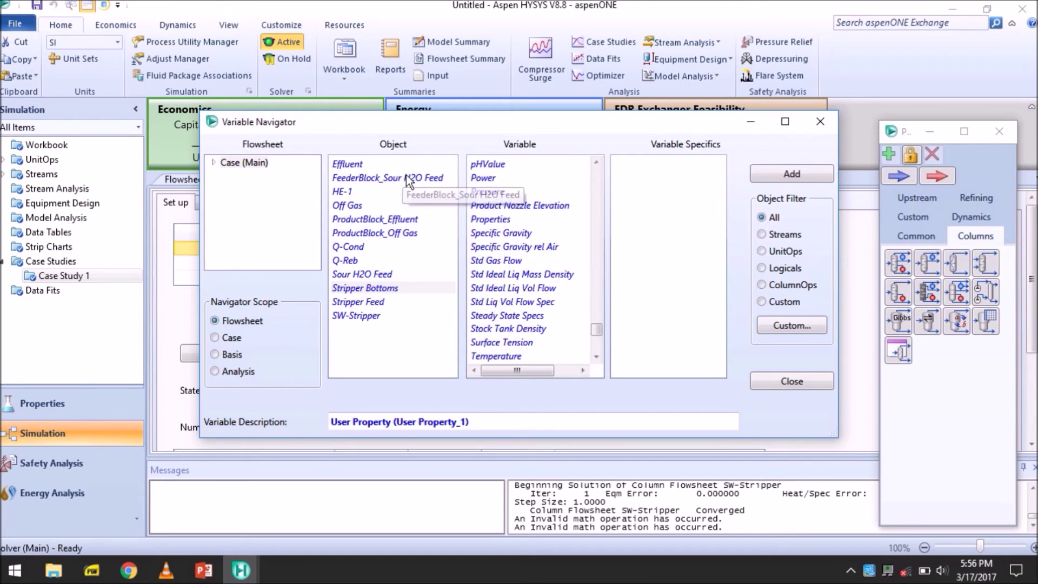
# - Add the SW-Stripper's Stage Liq Net Mass Flow for 2_Main Tower and 7_Main Tower to the Case Study 1 variables
pyautogui.click(361, 316)
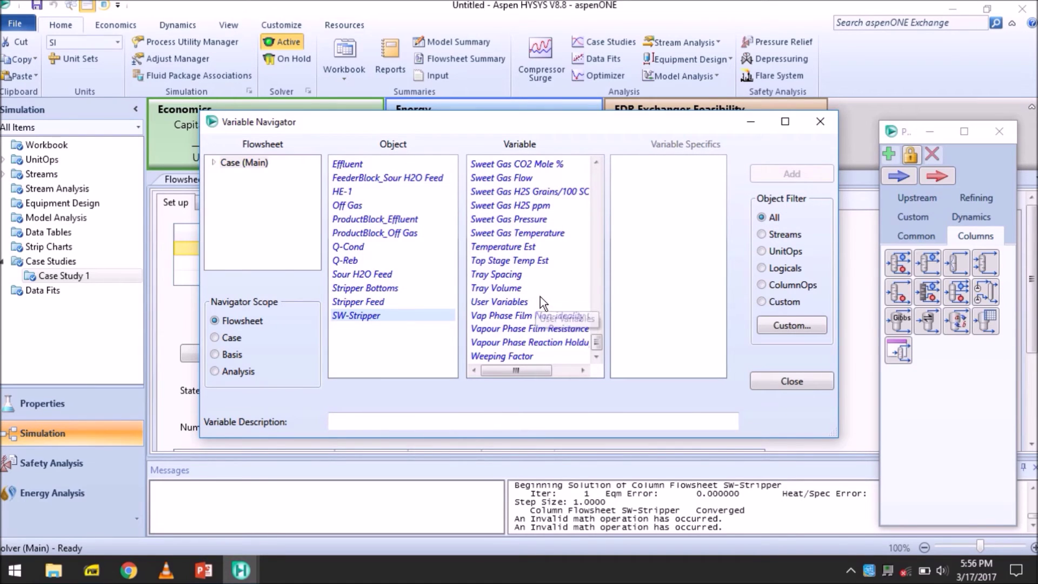
pyautogui.click(540, 298)
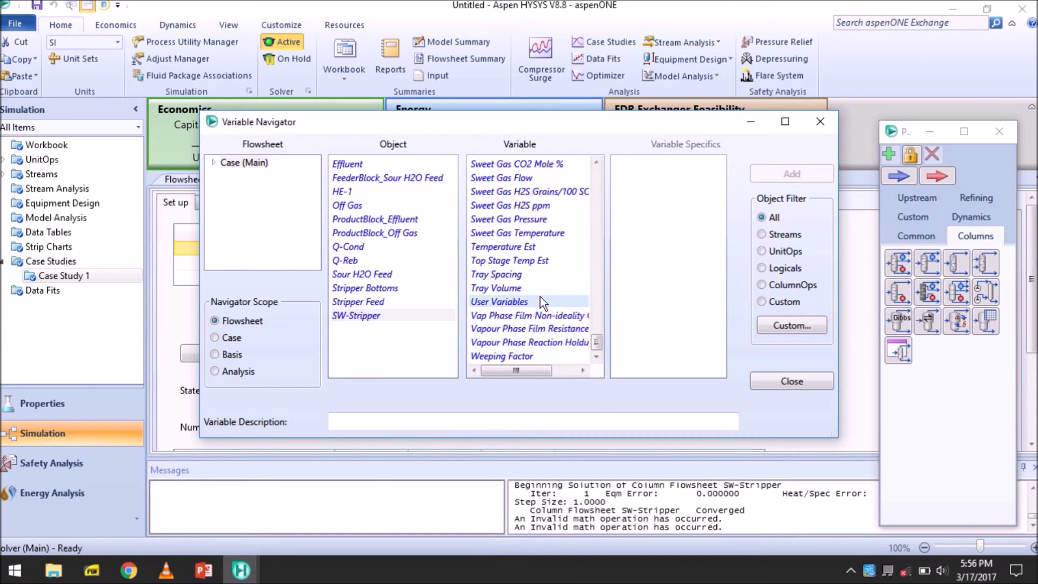
pyautogui.scroll(4, 540, 297)
pyautogui.scroll(3, 540, 297)
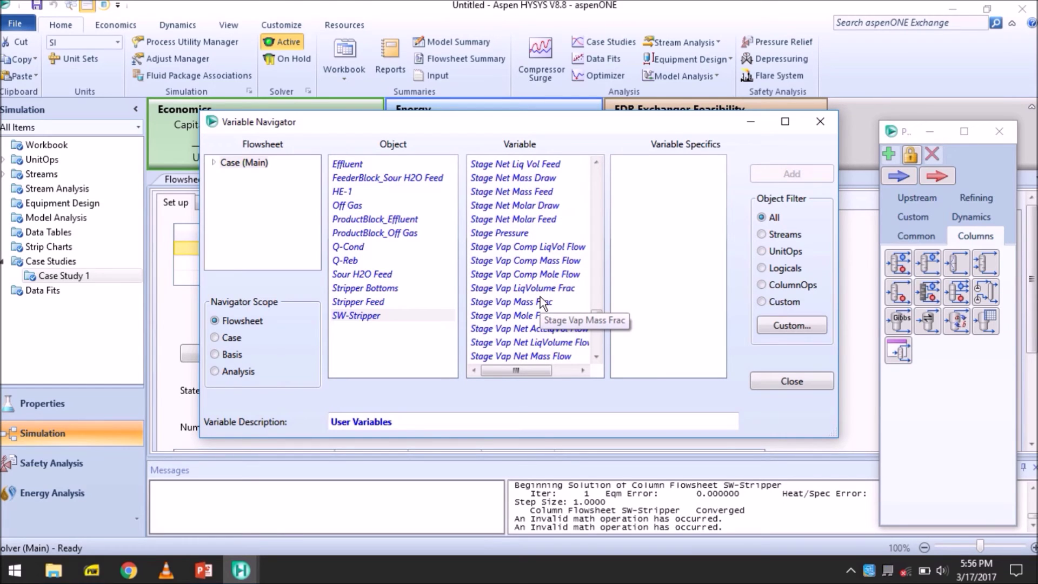
pyautogui.scroll(3, 540, 297)
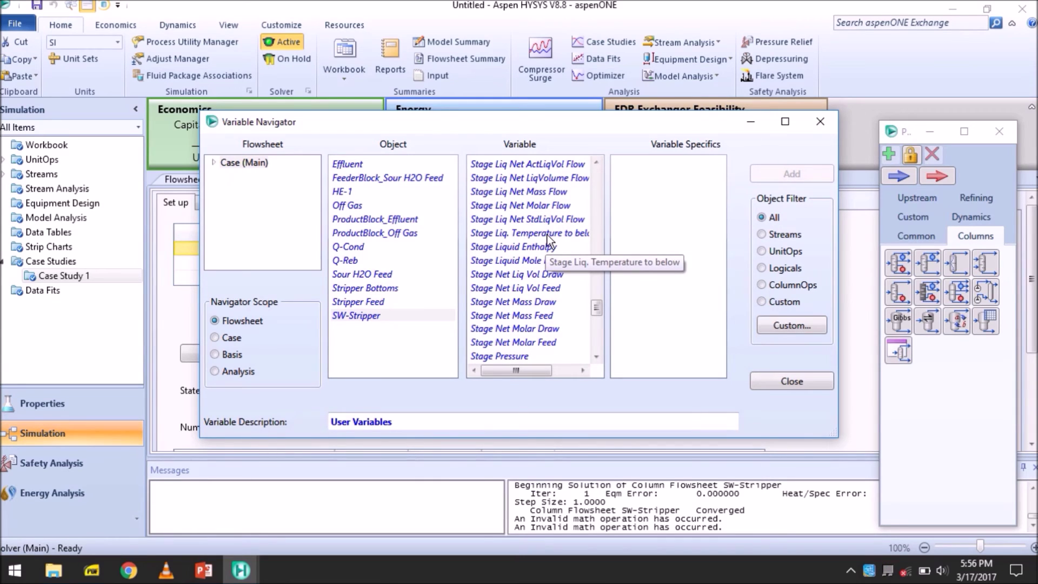
pyautogui.click(549, 192)
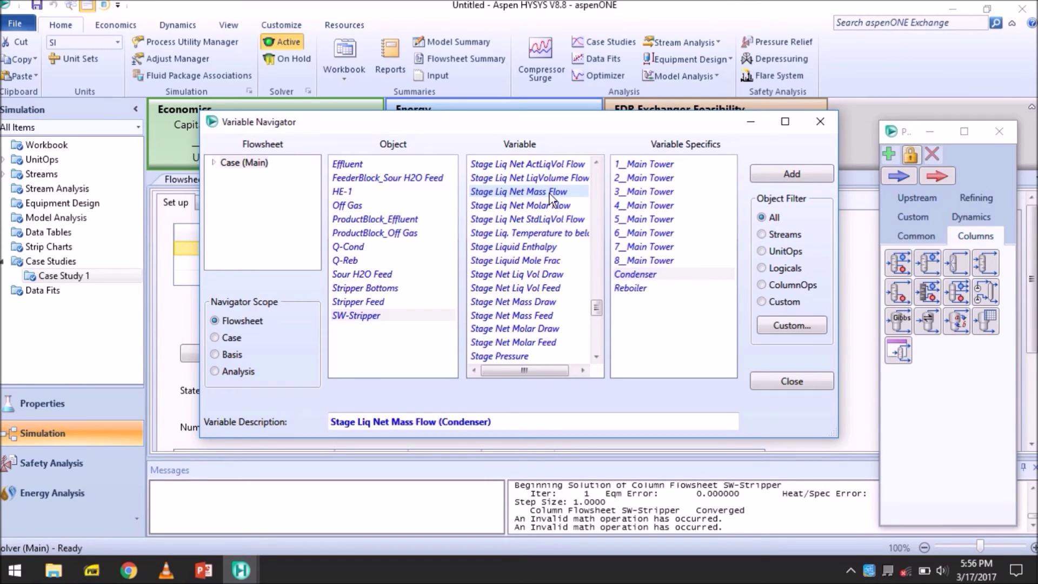
pyautogui.click(640, 179)
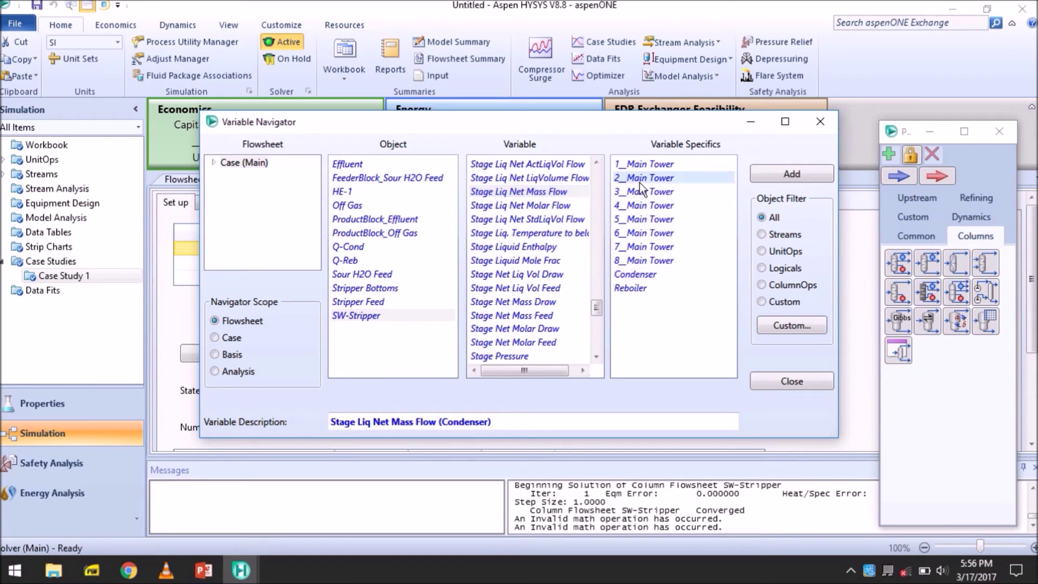
pyautogui.click(786, 174)
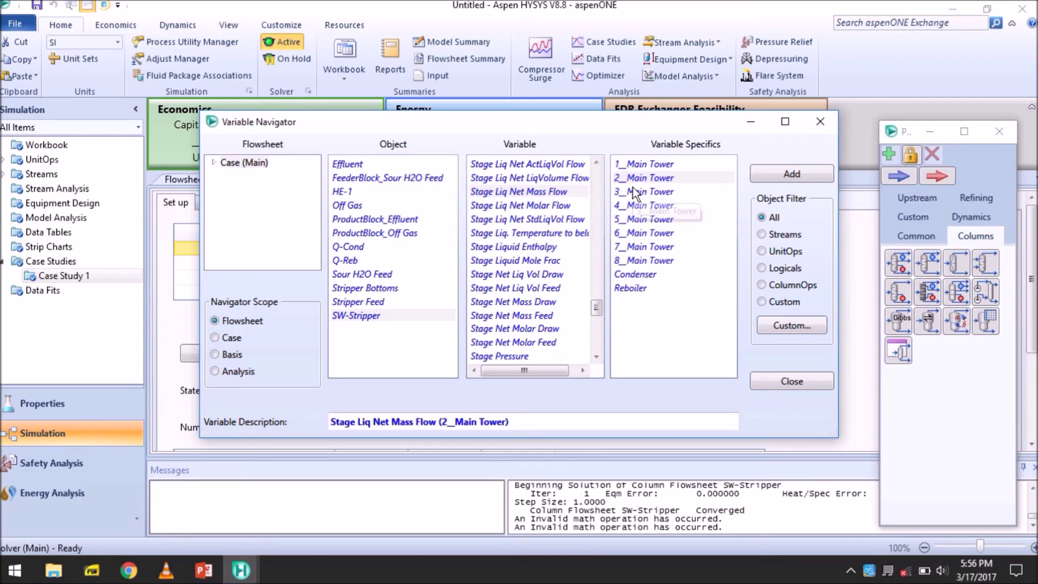
pyautogui.click(631, 249)
pyautogui.click(802, 174)
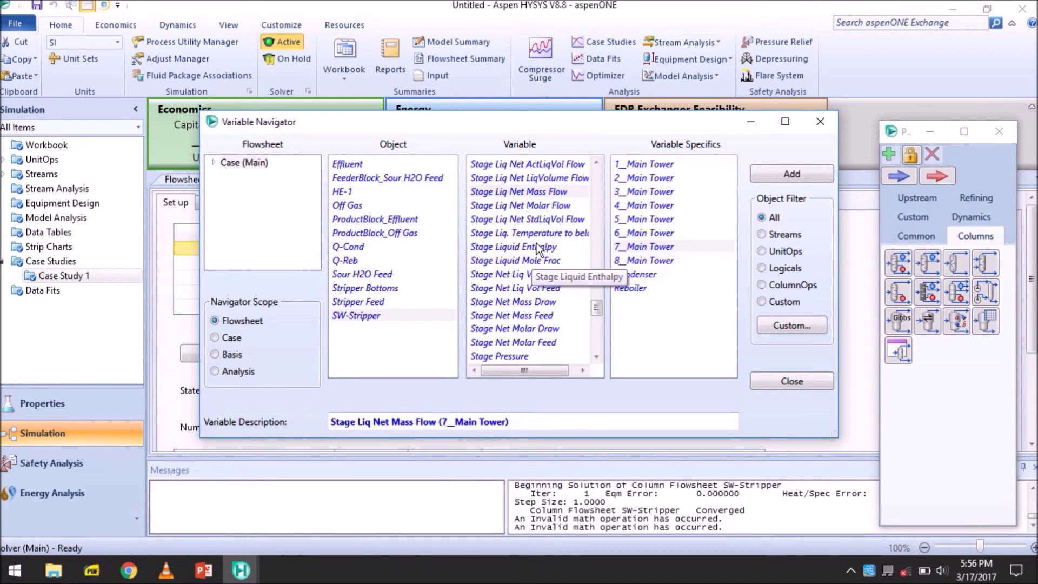
# - Add the SW-Stripper's Stage Vap Net Mass Flow for 2_Main Tower and 7_Main Tower to Case Study 1 and close the Variable Navigator
pyautogui.scroll(-3, 537, 246)
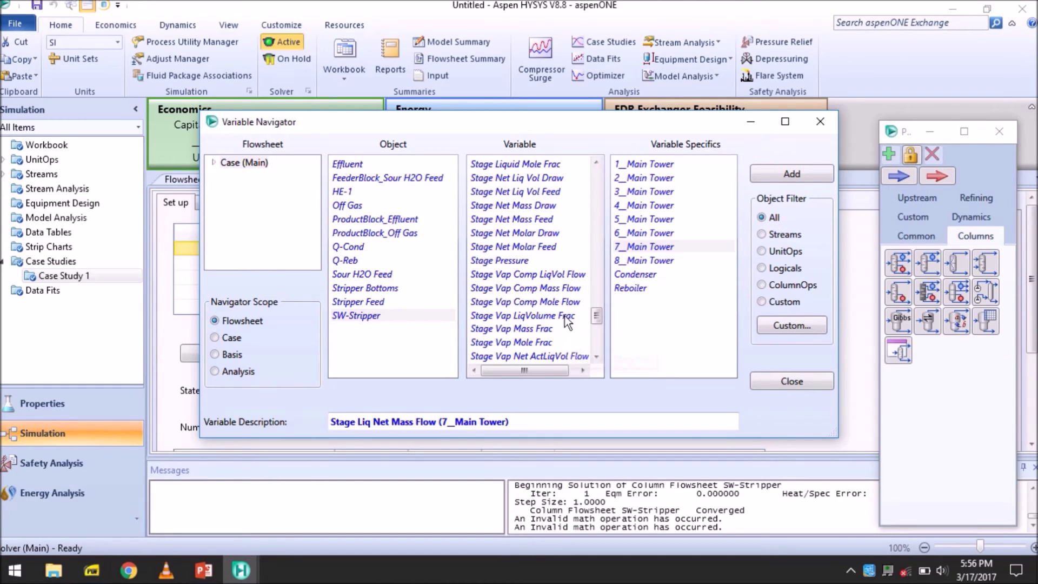
pyautogui.click(562, 293)
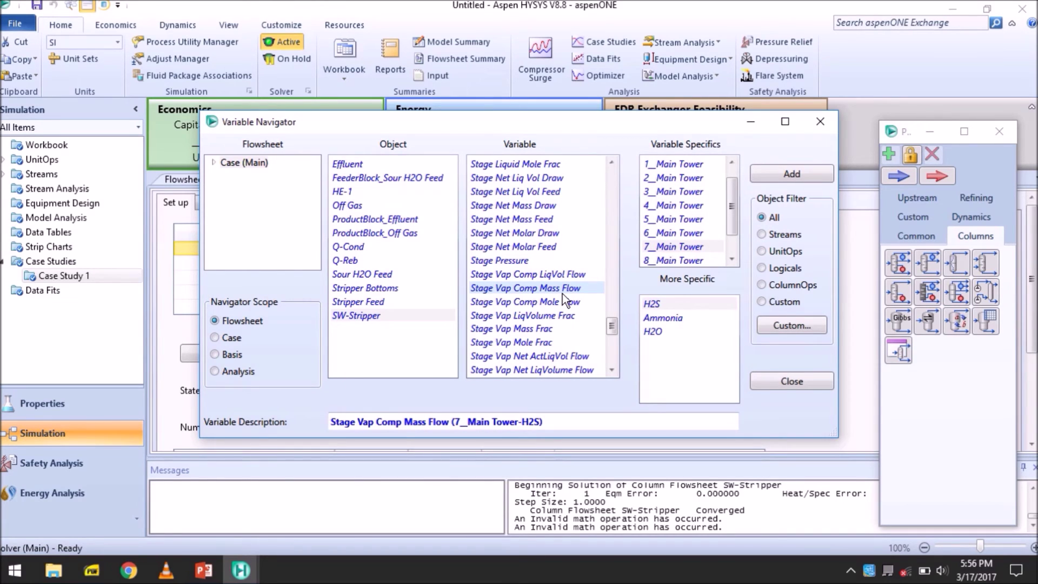
pyautogui.scroll(-2, 547, 329)
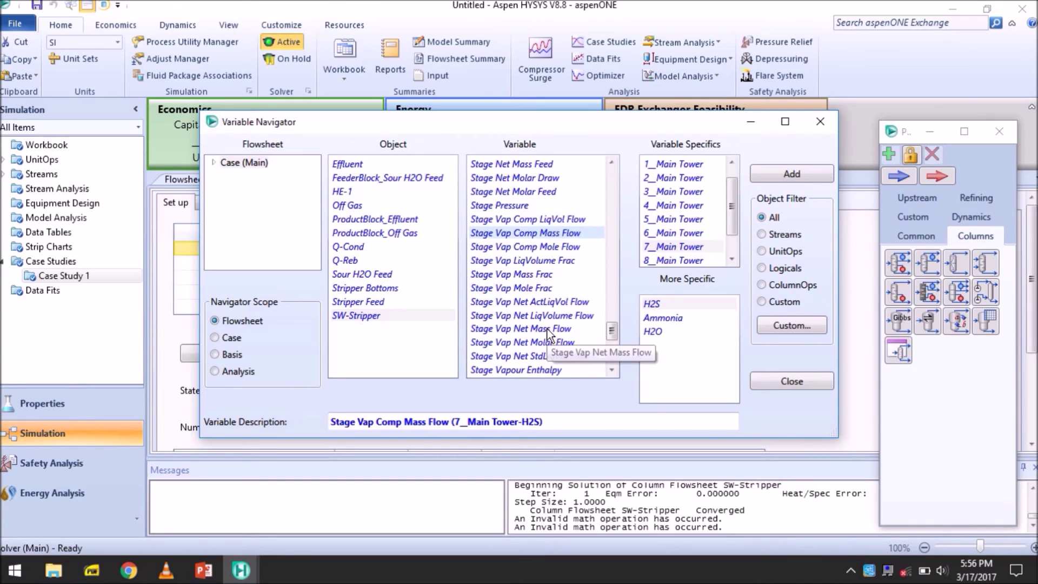
pyautogui.click(547, 329)
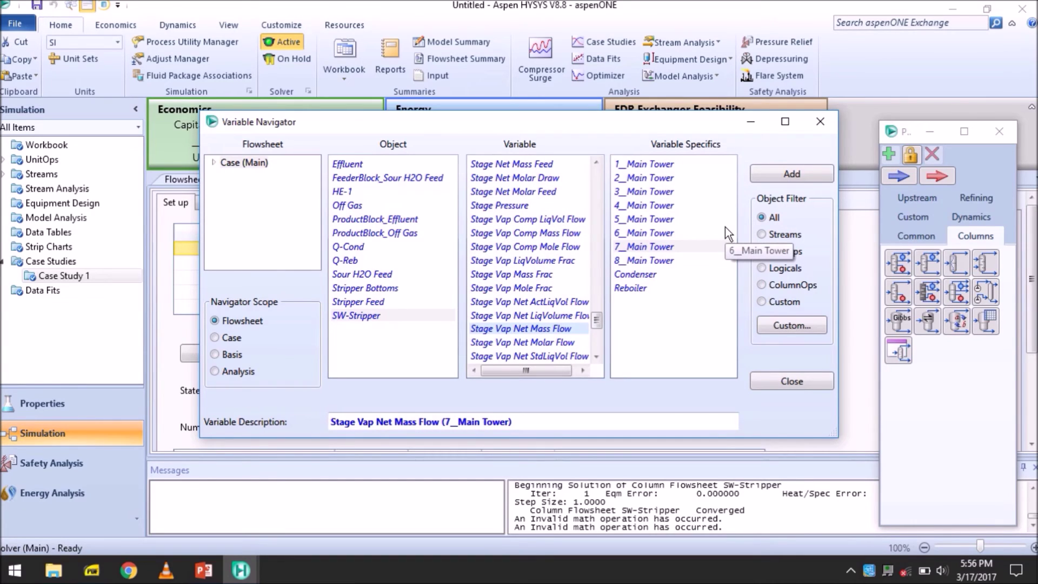
pyautogui.click(663, 180)
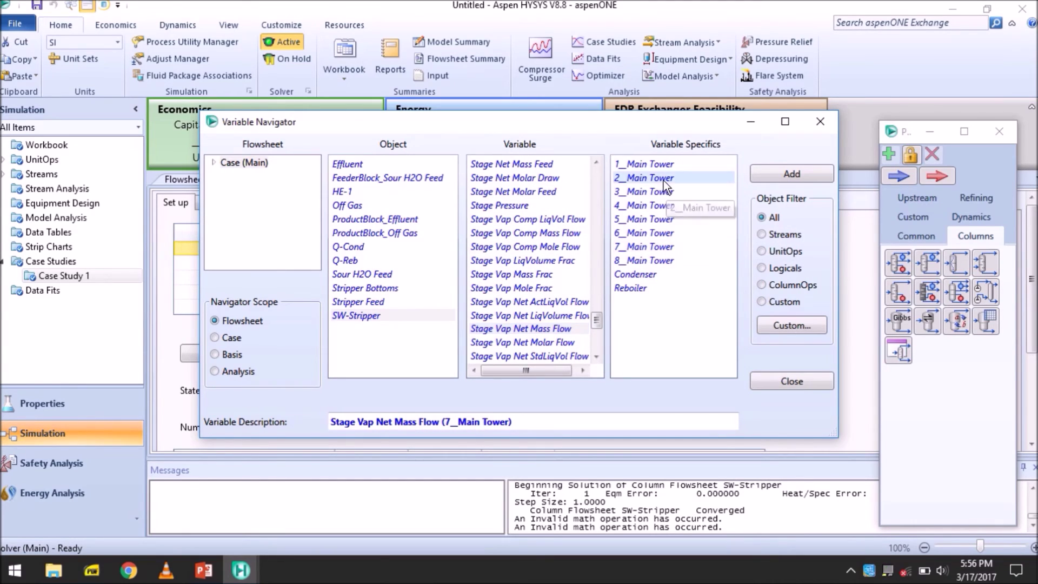
pyautogui.click(792, 175)
pyautogui.click(673, 245)
pyautogui.click(782, 177)
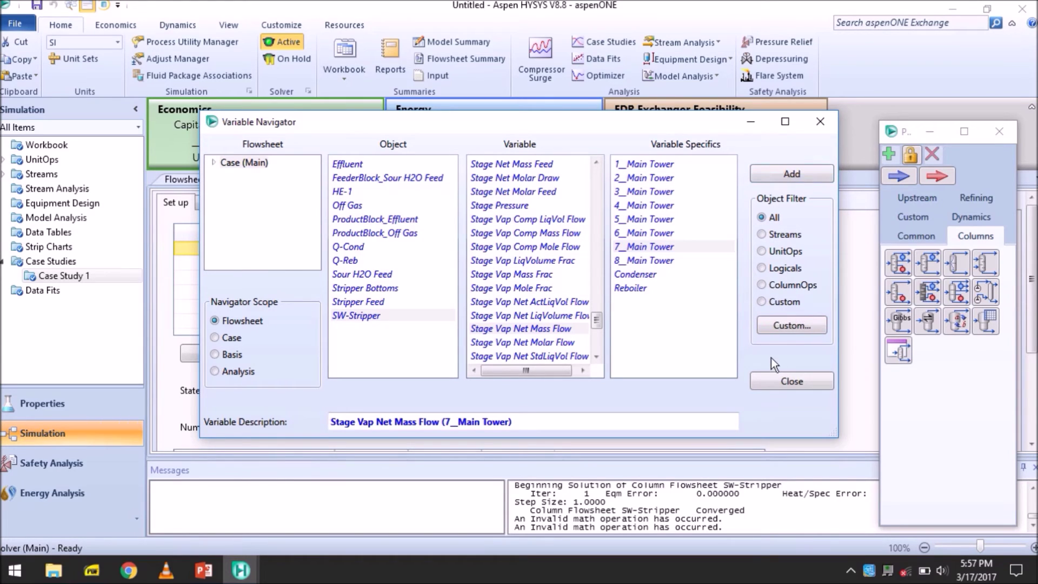
pyautogui.click(772, 380)
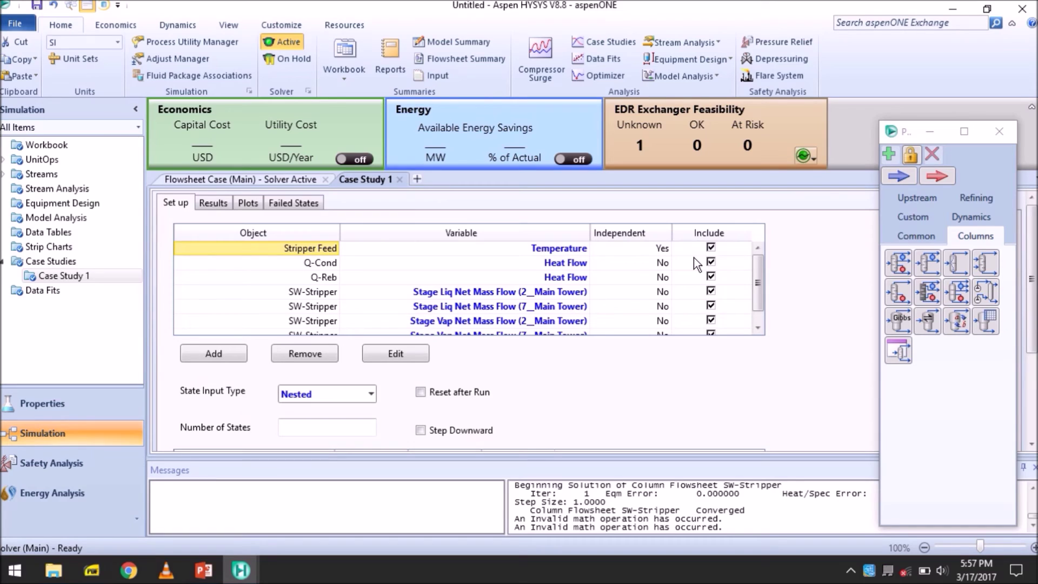
# - Review which variables in the Case Study 1 set-up table are marked as independent
pyautogui.click(659, 248)
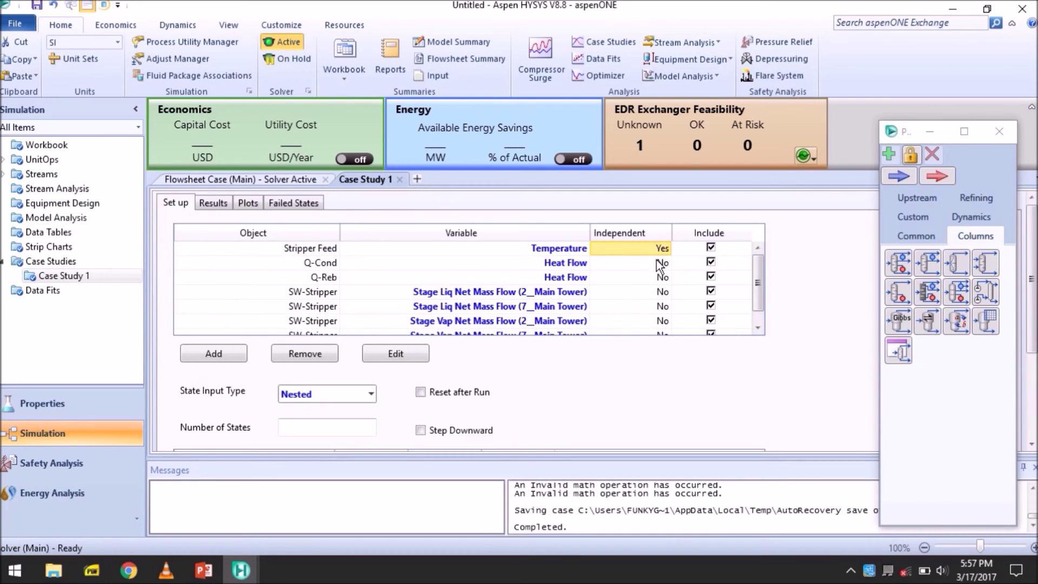
pyautogui.click(659, 263)
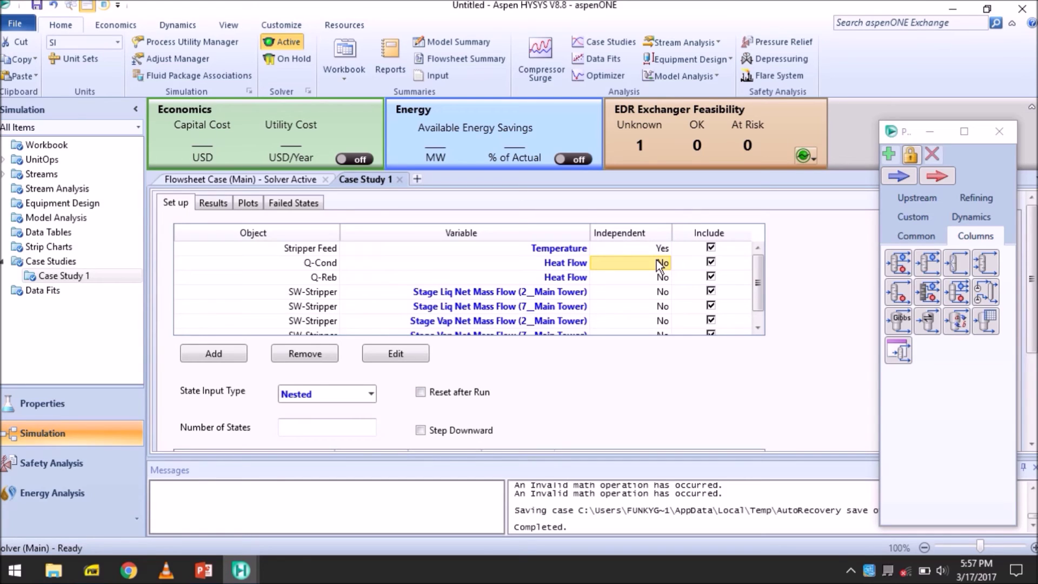
pyautogui.click(657, 252)
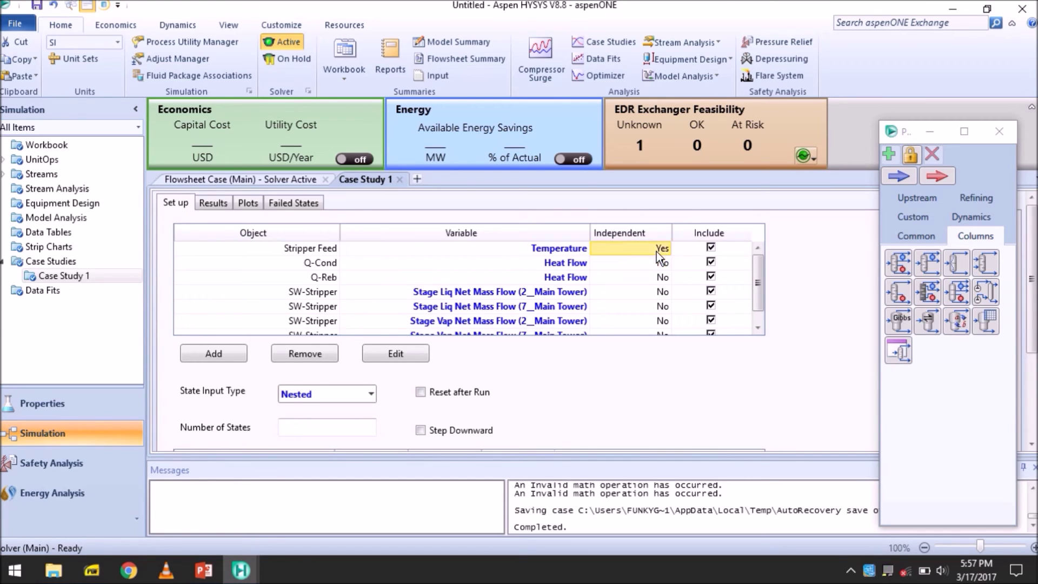
pyautogui.click(654, 265)
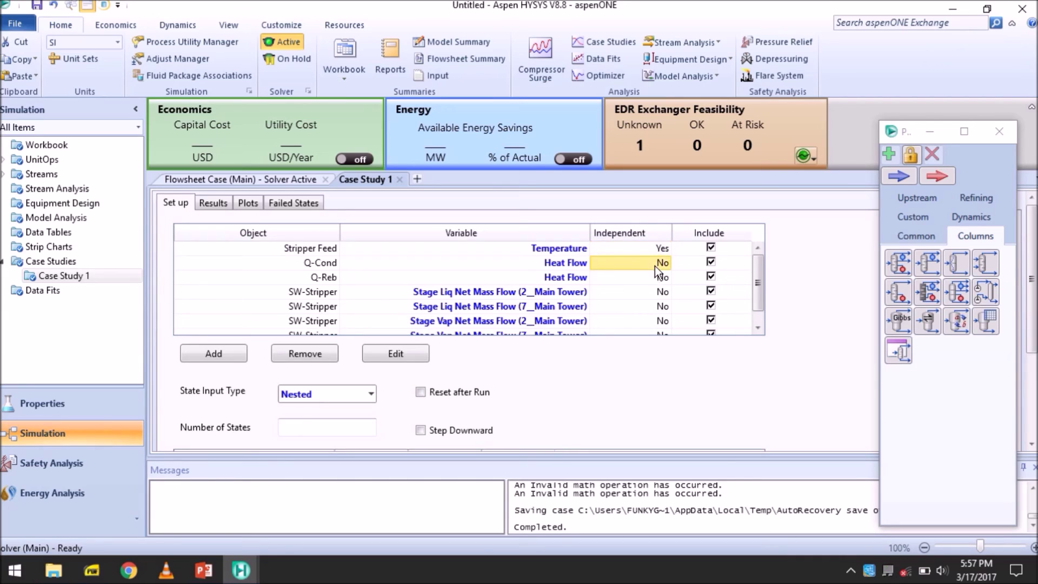
pyautogui.click(657, 278)
pyautogui.scroll(-1, 657, 282)
pyautogui.scroll(1, 658, 285)
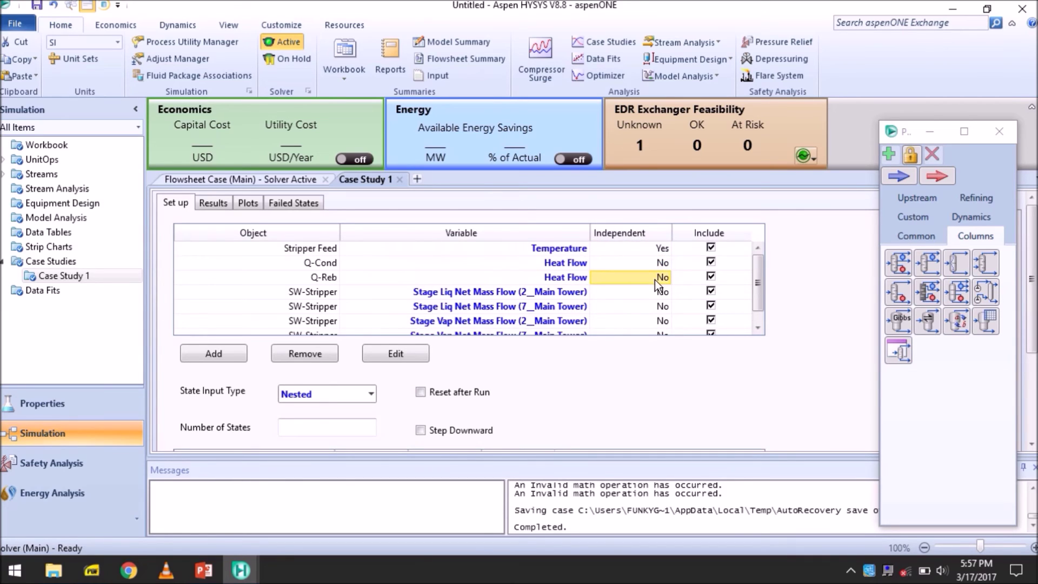
pyautogui.scroll(-1, 658, 285)
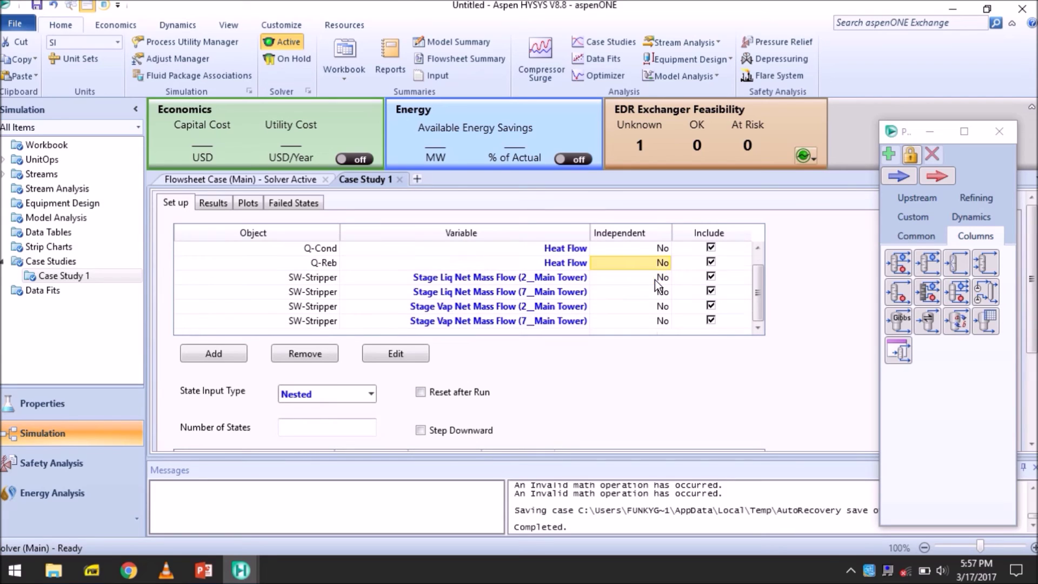
pyautogui.scroll(1, 658, 285)
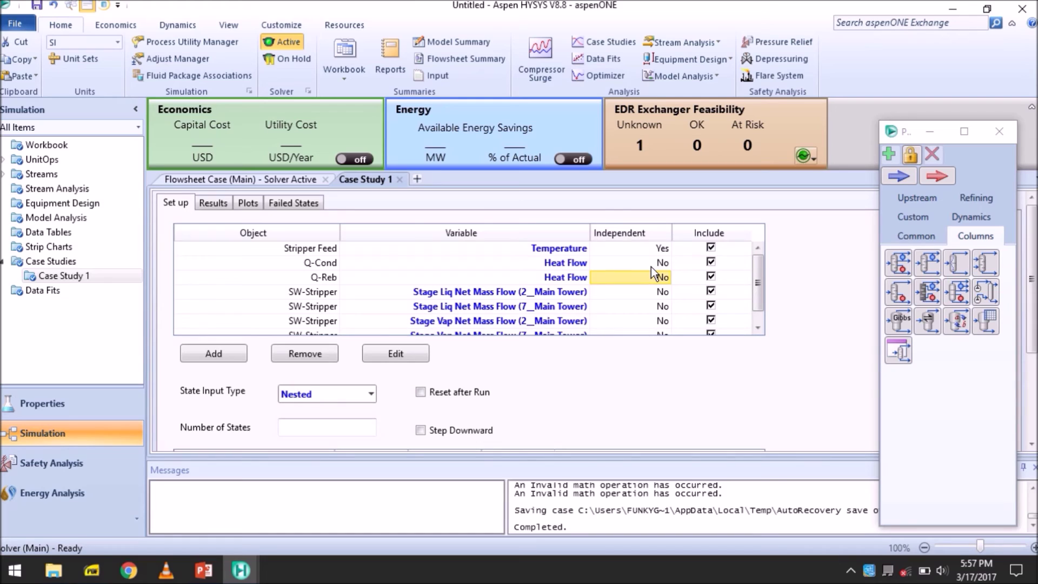
# - Remove the Stripper Feed Temperature variable from Case Study 1 and check the independent variable bounds table
pyautogui.click(315, 293)
pyautogui.click(314, 250)
pyautogui.click(283, 354)
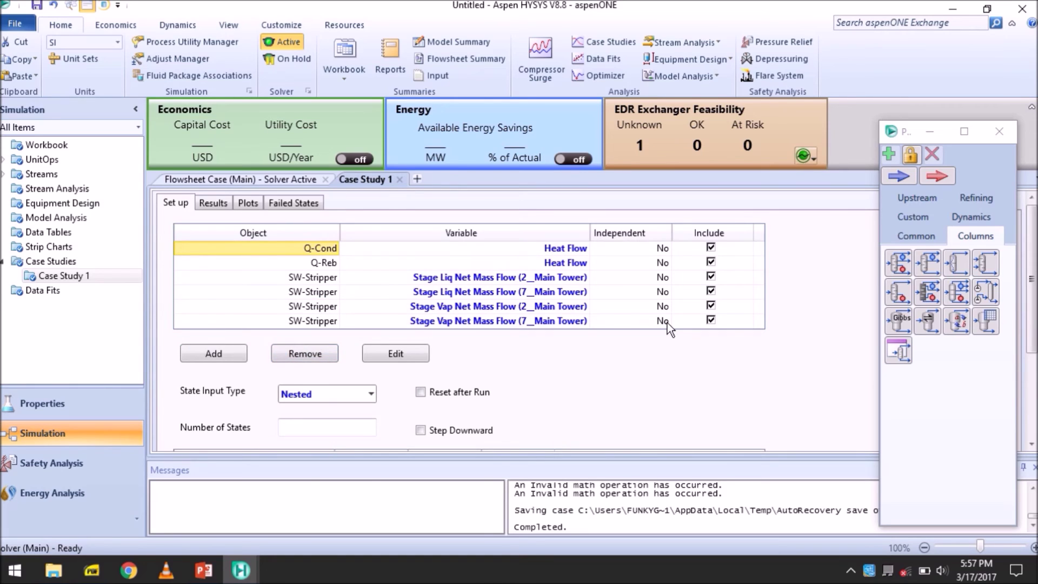
pyautogui.scroll(-3, 767, 289)
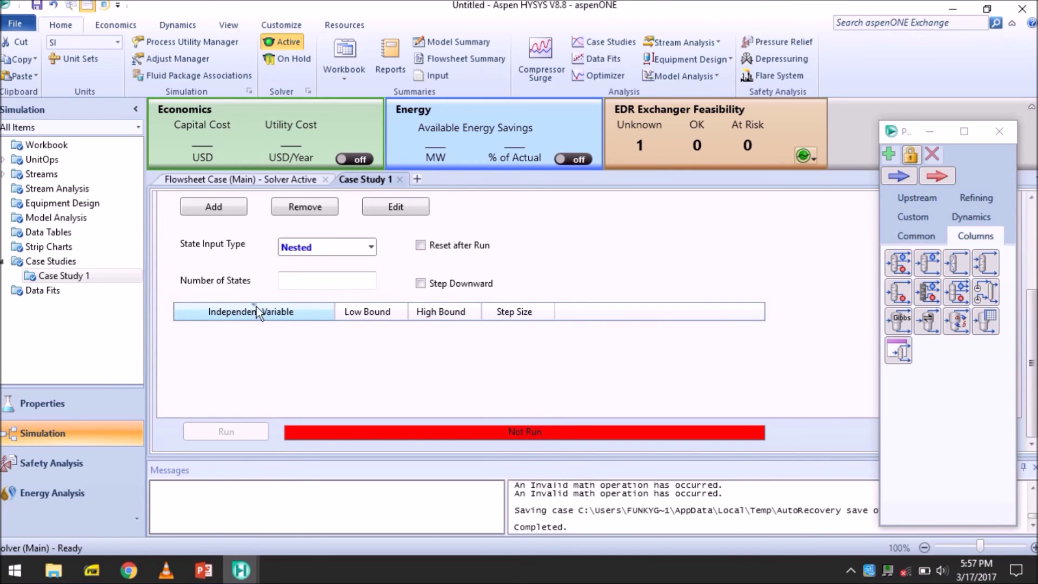
pyautogui.scroll(2, 566, 240)
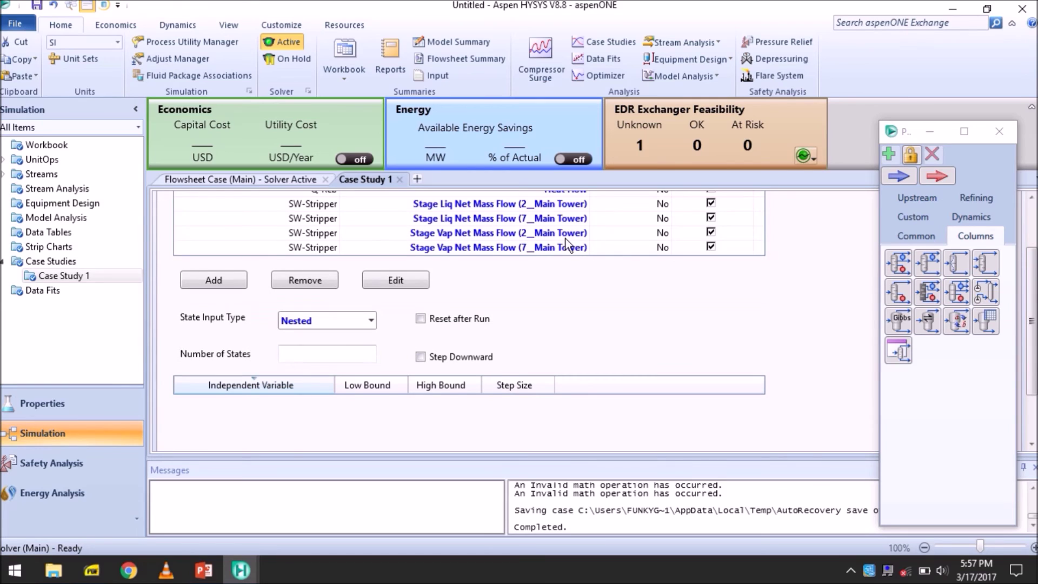
pyautogui.scroll(1, 648, 261)
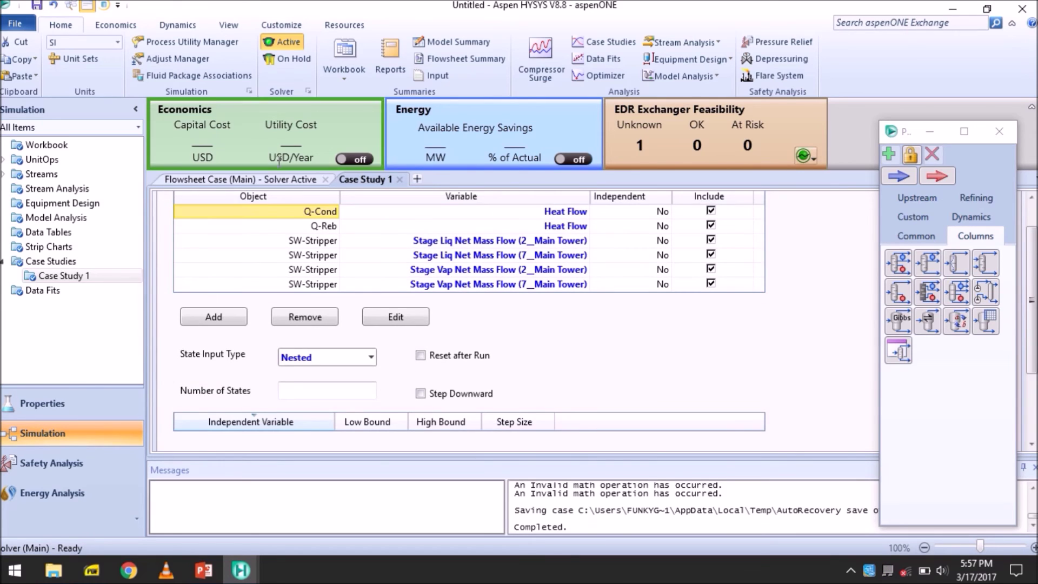
# - Restore the removed Stripper Feed Temperature variable in Case Study 1
pyautogui.click(216, 319)
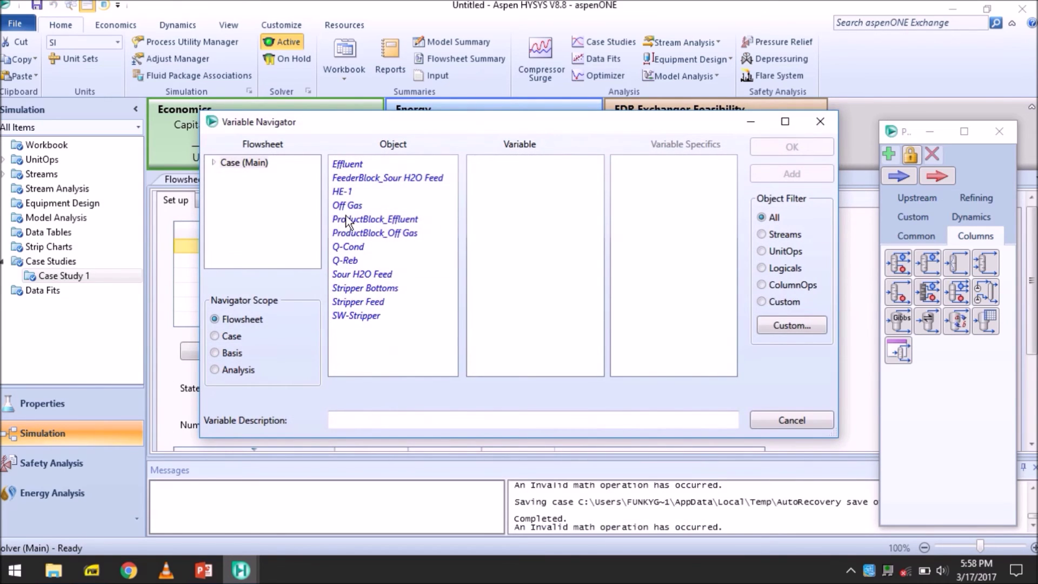
pyautogui.click(368, 303)
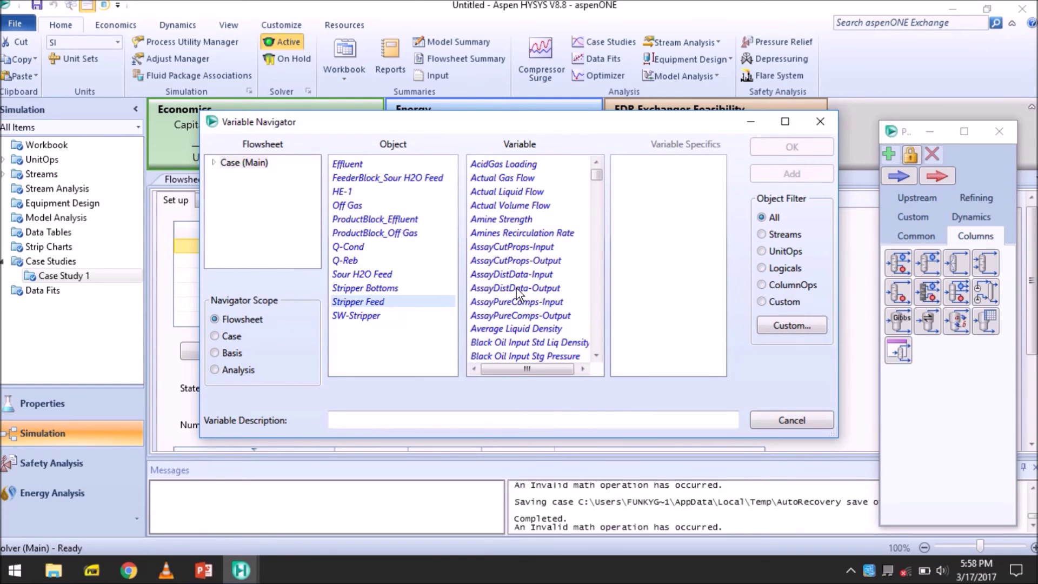
pyautogui.click(517, 288)
pyautogui.press('t')
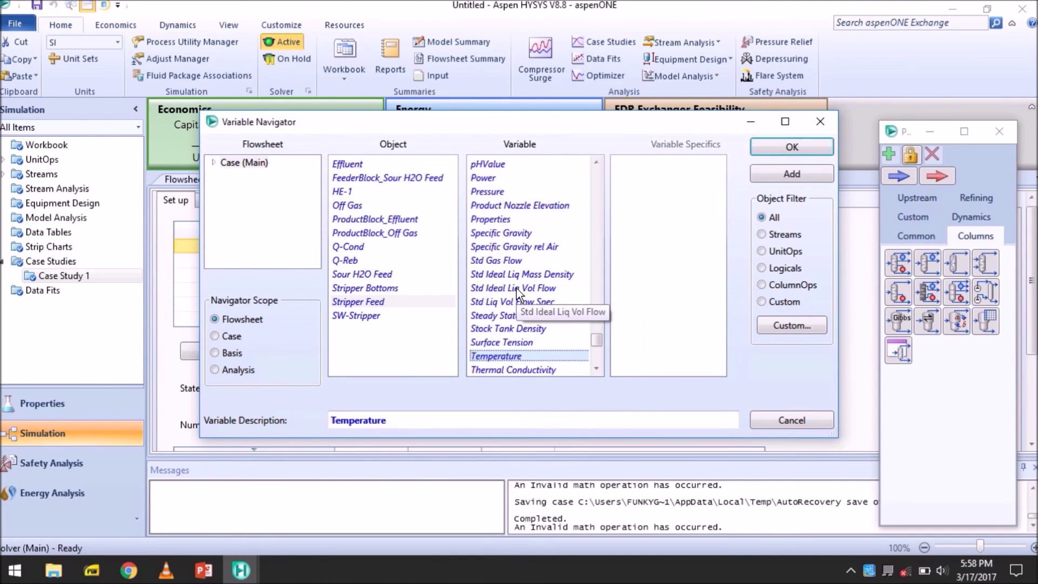
pyautogui.press('Return')
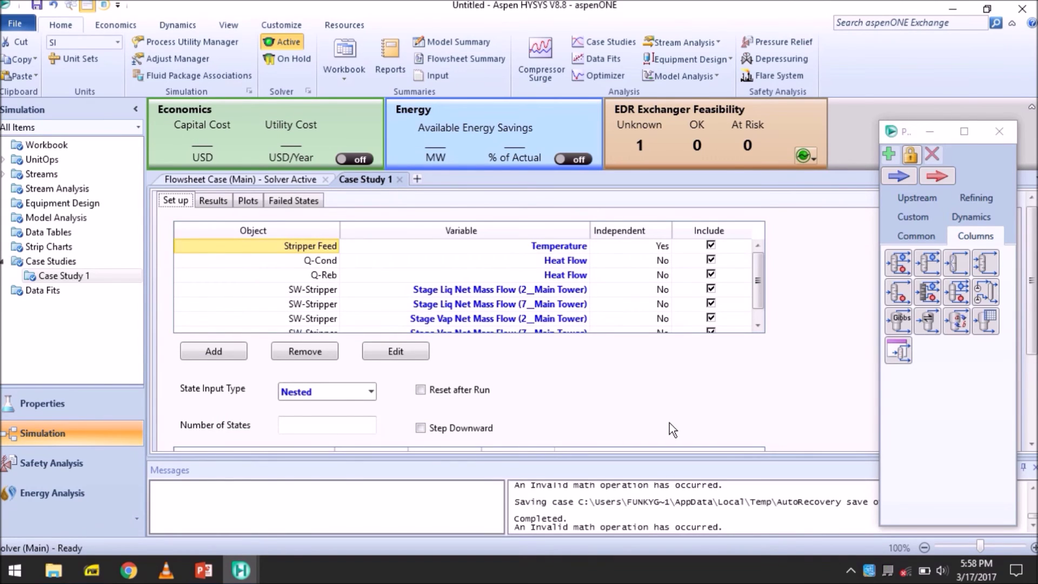
# - Set the Stripper Feed Temperature's low bound to 190 F and high bound to 210 F in Case Study 1
pyautogui.scroll(-2, 669, 423)
pyautogui.click(390, 434)
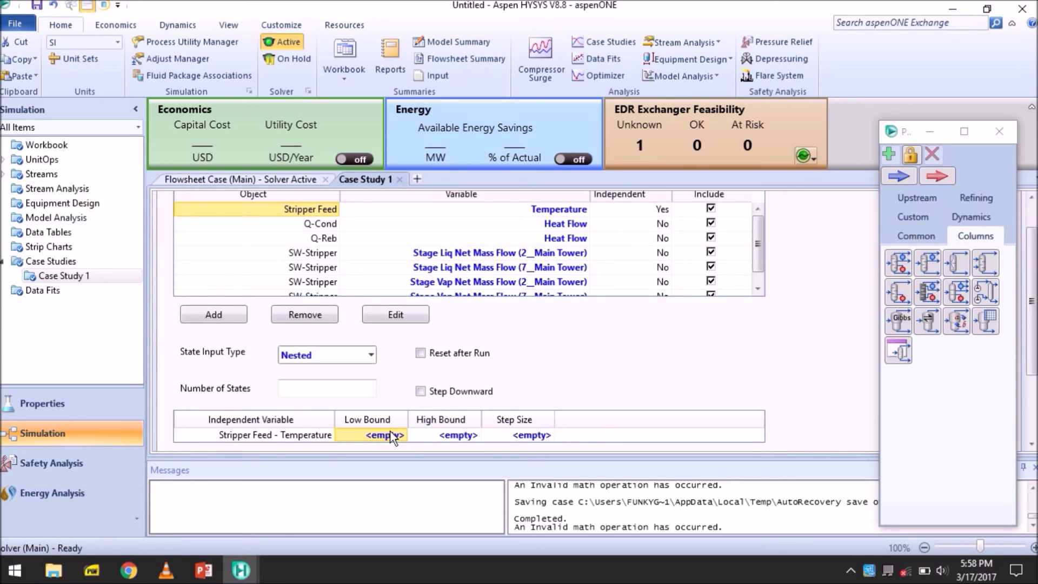
pyautogui.write('290')
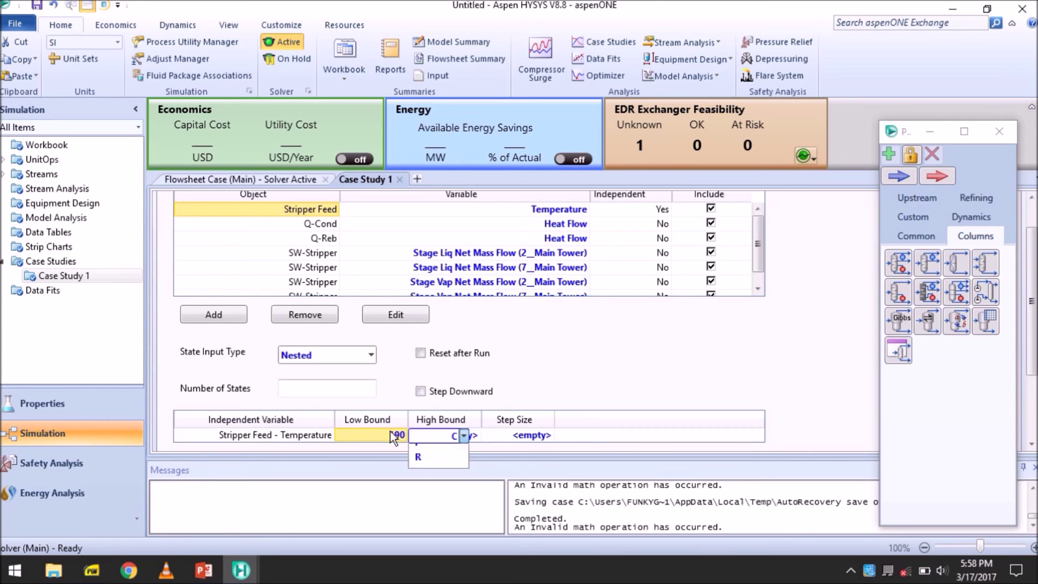
pyautogui.press('Return')
pyautogui.scroll(-2, 390, 432)
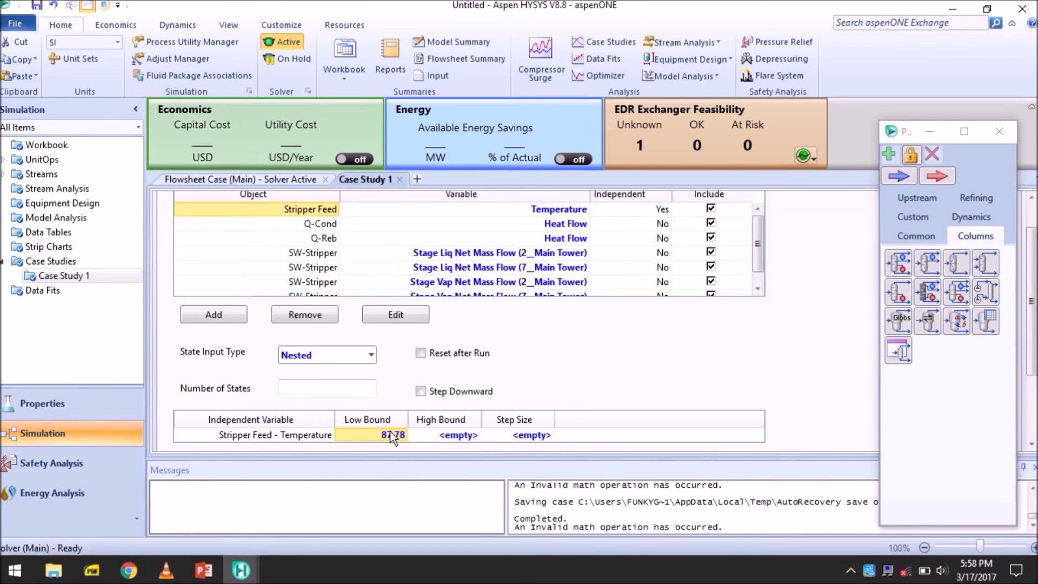
pyautogui.click(448, 432)
pyautogui.write('210')
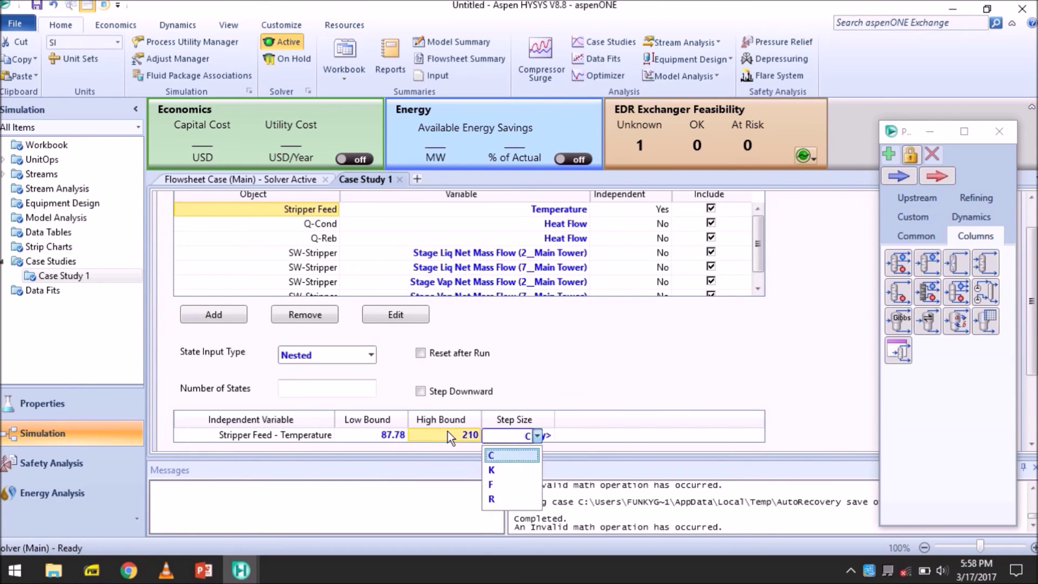
pyautogui.press('Down')
pyautogui.press('Down')
pyautogui.press('Return')
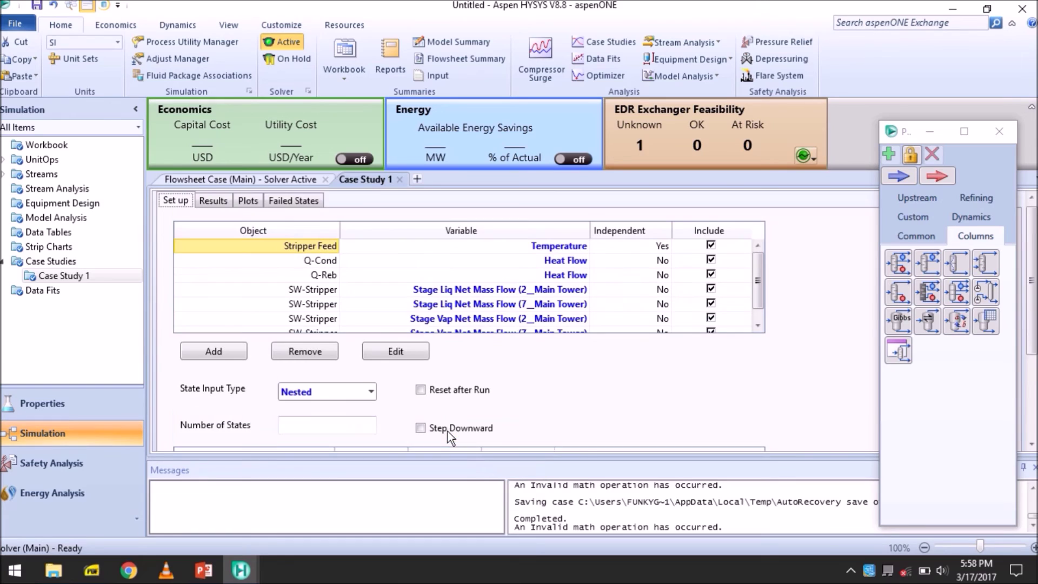
# - Set the Stripper Feed Temperature's step size to 5 F in Case Study 1
pyautogui.scroll(-2, 500, 428)
pyautogui.click(531, 435)
pyautogui.write('5')
pyautogui.press('Down')
pyautogui.press('Down')
pyautogui.press('Return')
pyautogui.scroll(-2, 531, 433)
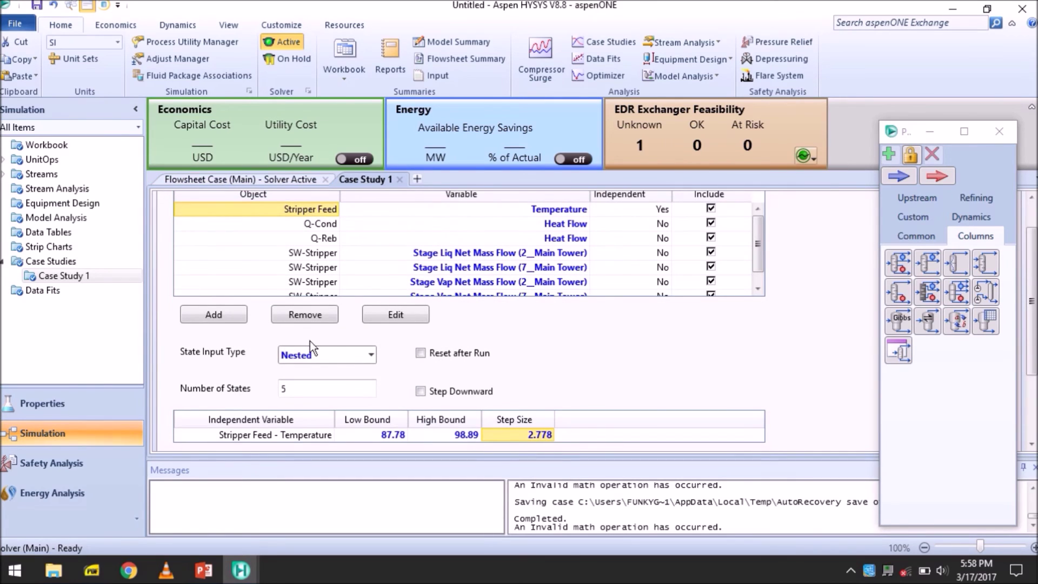
# - Try to run Case Study 1, dismiss the solver alerts, and recheck the set-up variables
pyautogui.scroll(-2, 313, 342)
pyautogui.scroll(-1, 498, 394)
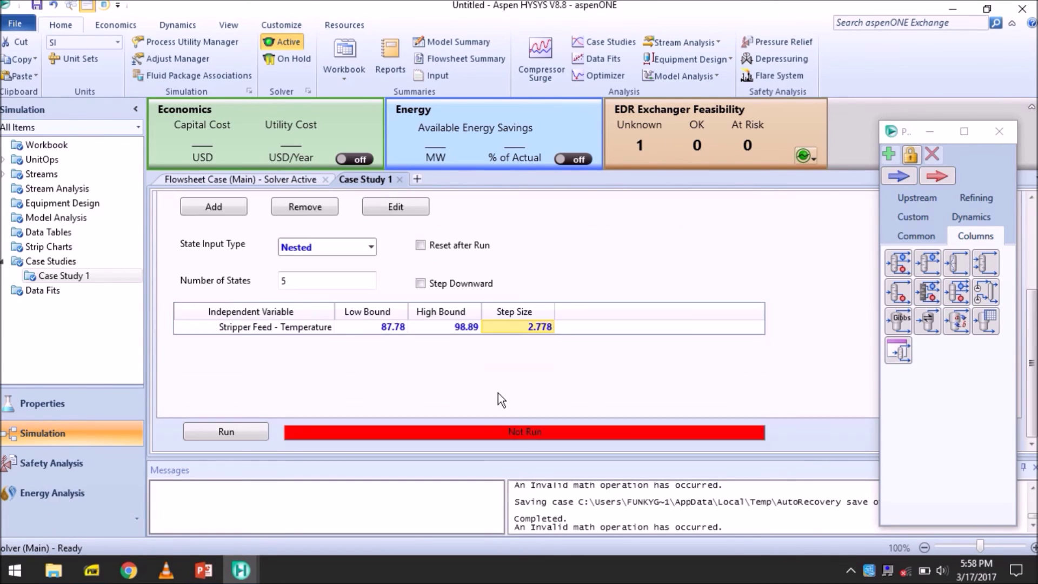
pyautogui.click(246, 431)
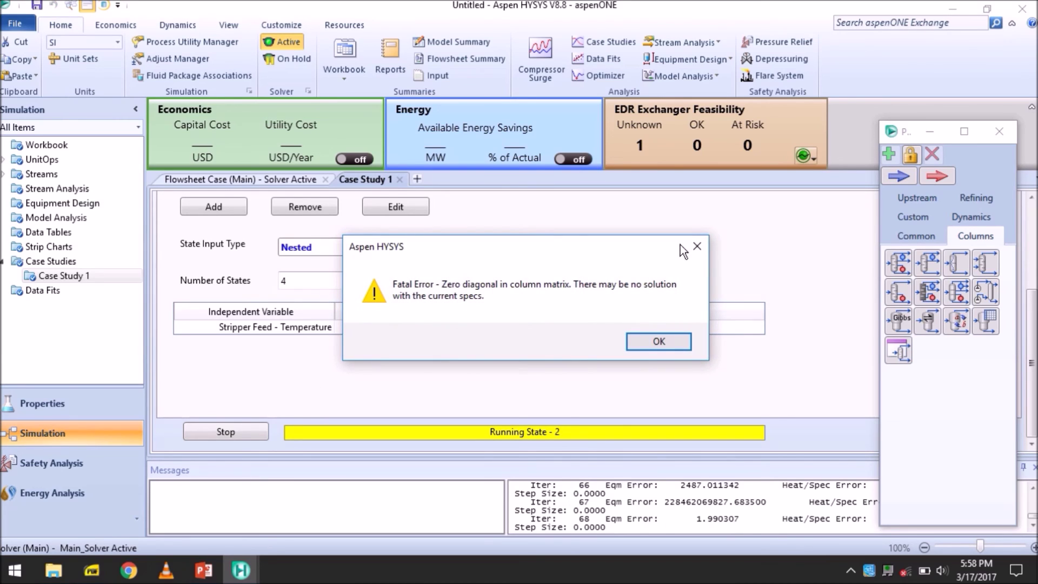
pyautogui.click(695, 246)
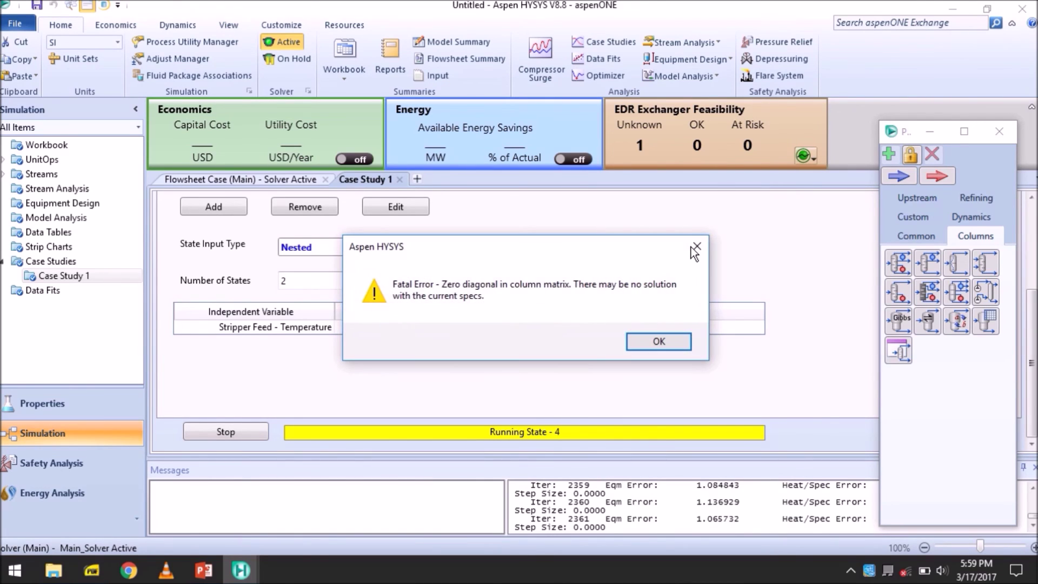
pyautogui.click(696, 247)
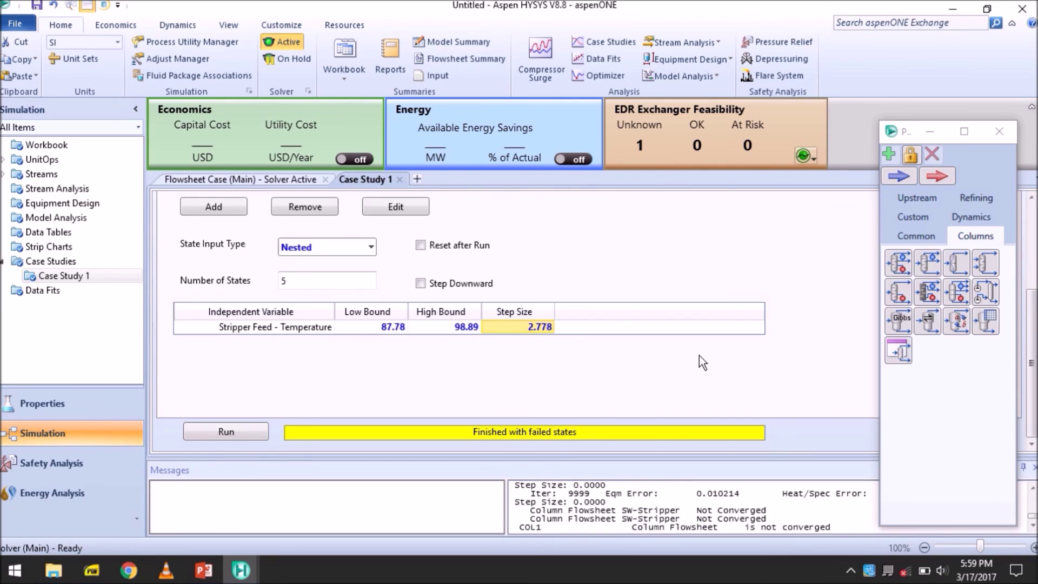
pyautogui.scroll(2, 654, 368)
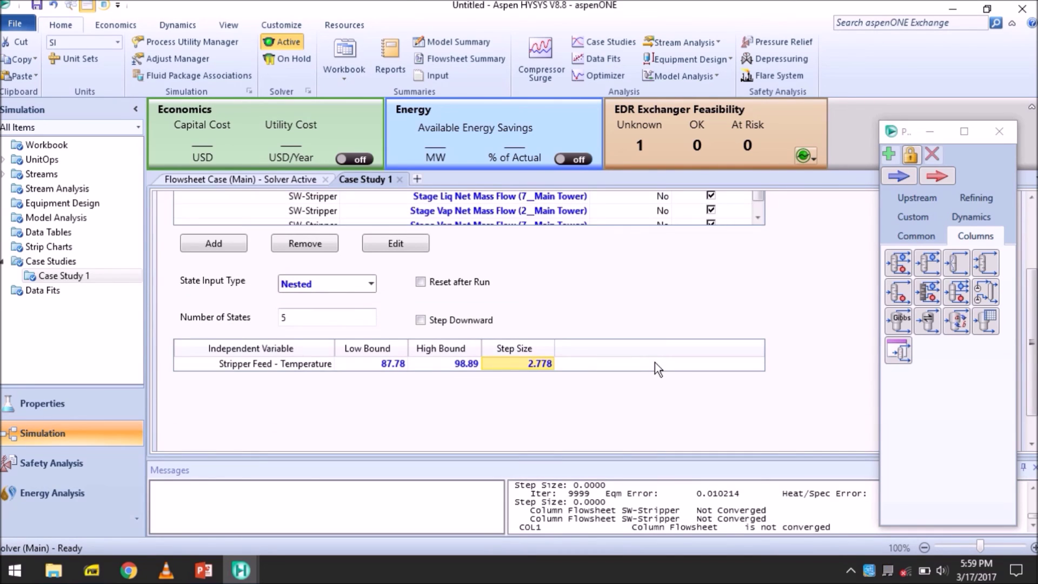
pyautogui.scroll(2, 695, 263)
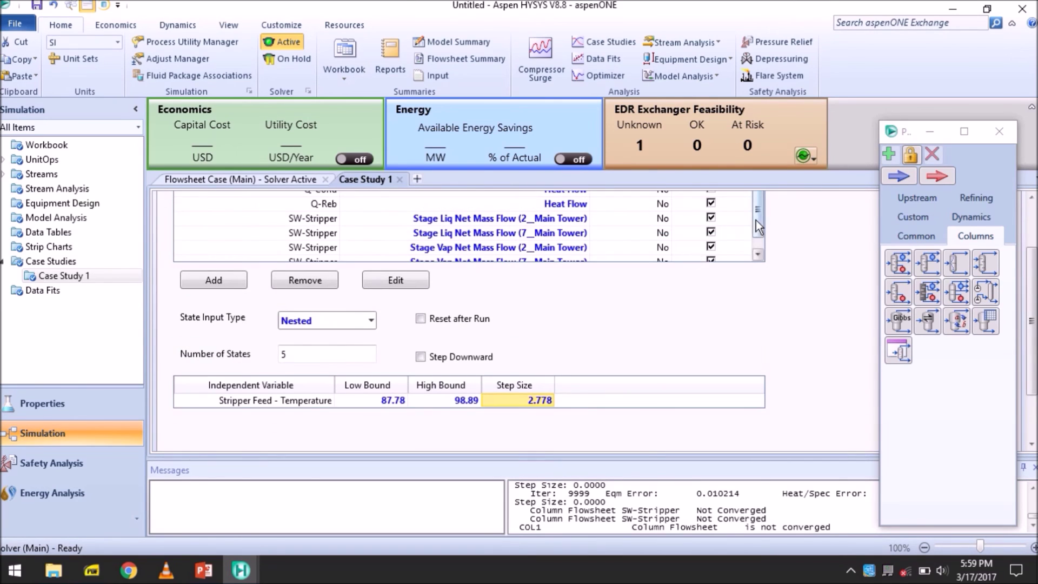
pyautogui.scroll(4, 811, 229)
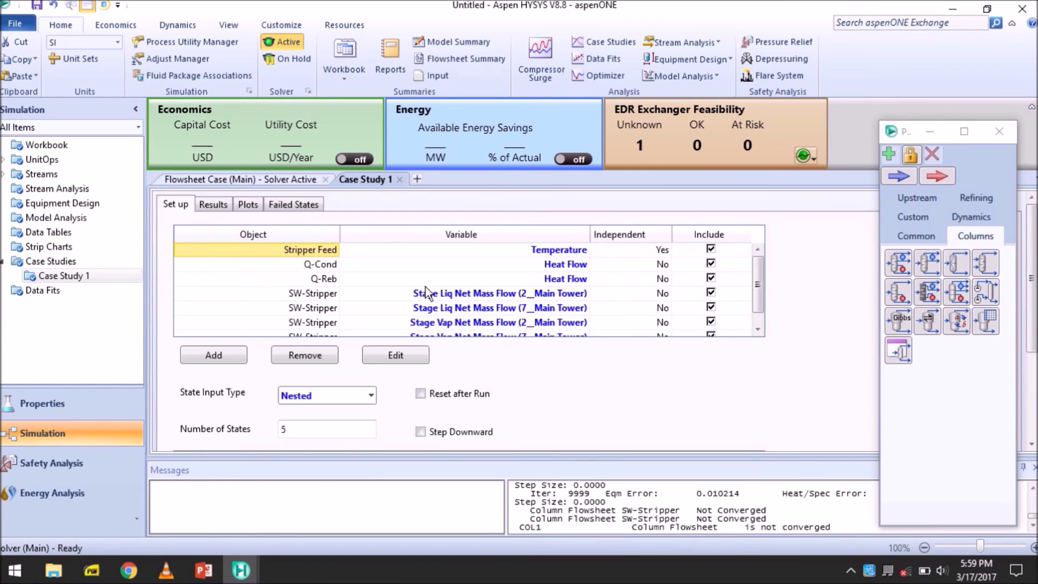
pyautogui.scroll(-1, 406, 284)
pyautogui.scroll(1, 406, 284)
# - Rename the heat exchanger HE-1 in the main flowsheet as Feed Bottoms and close its property window
pyautogui.click(270, 183)
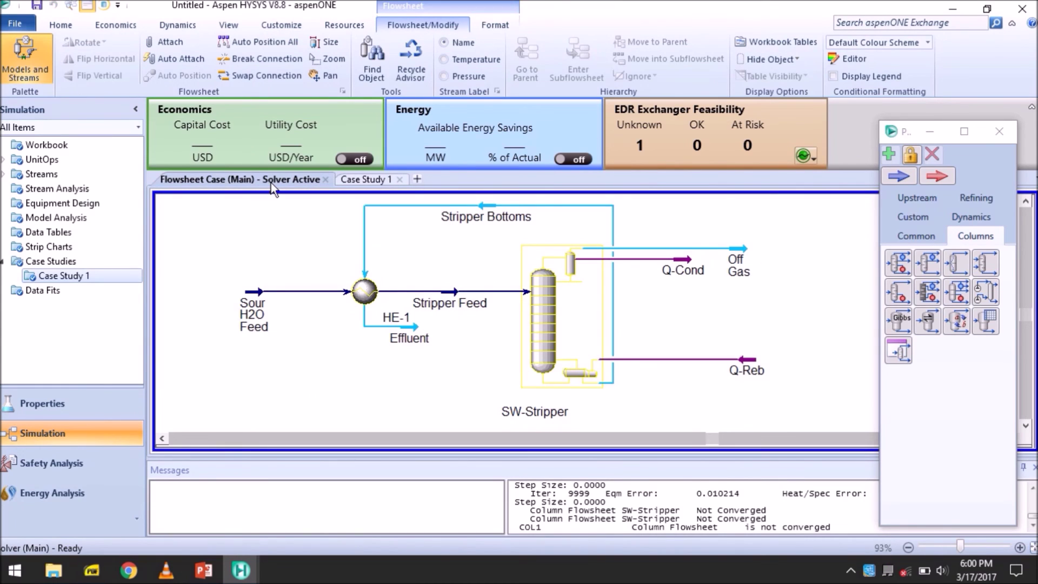
pyautogui.scroll(-2, 362, 327)
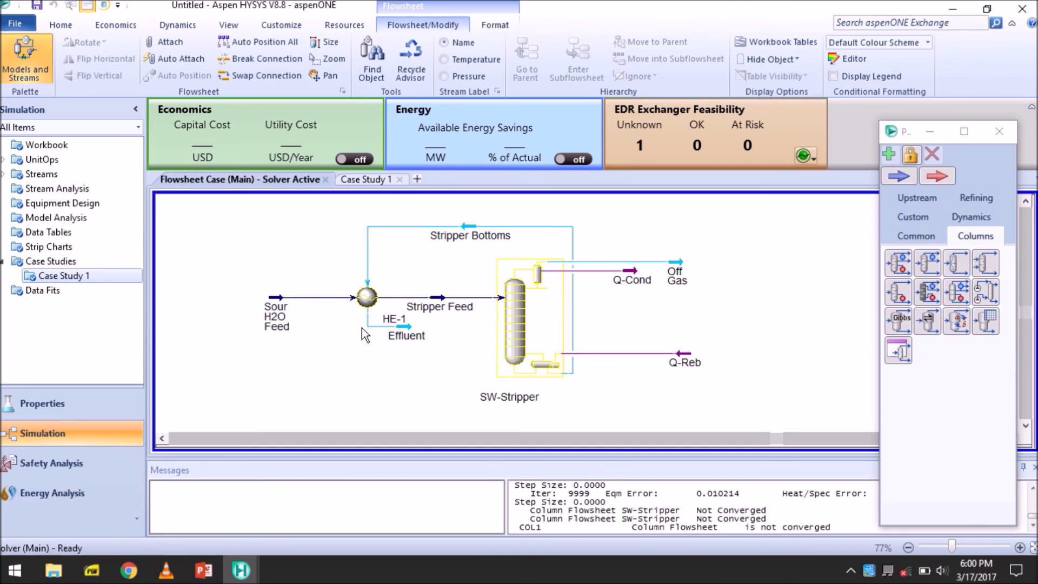
pyautogui.moveTo(414, 51)
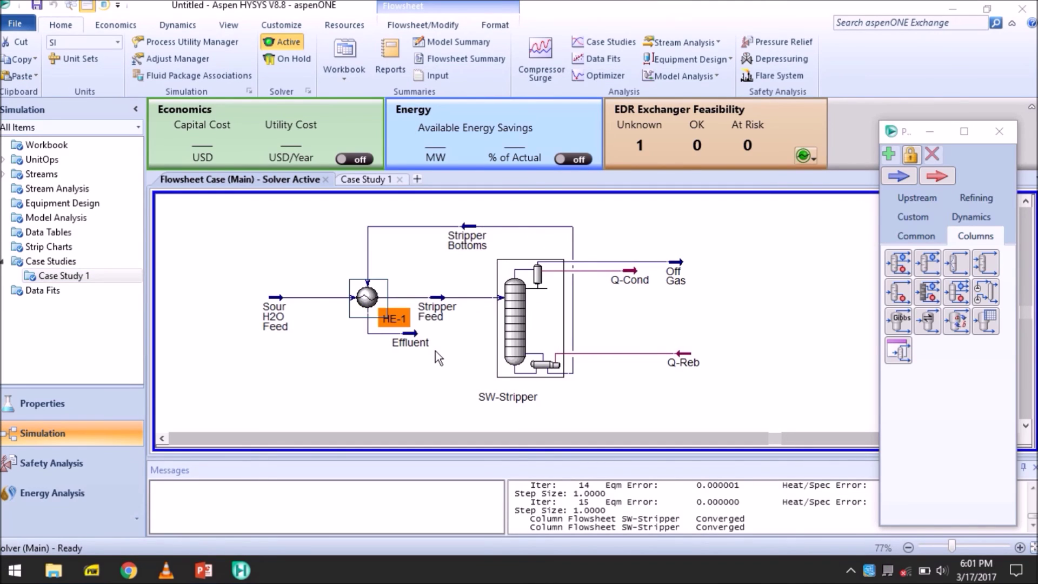
pyautogui.doubleClick(370, 304)
pyautogui.click(384, 99)
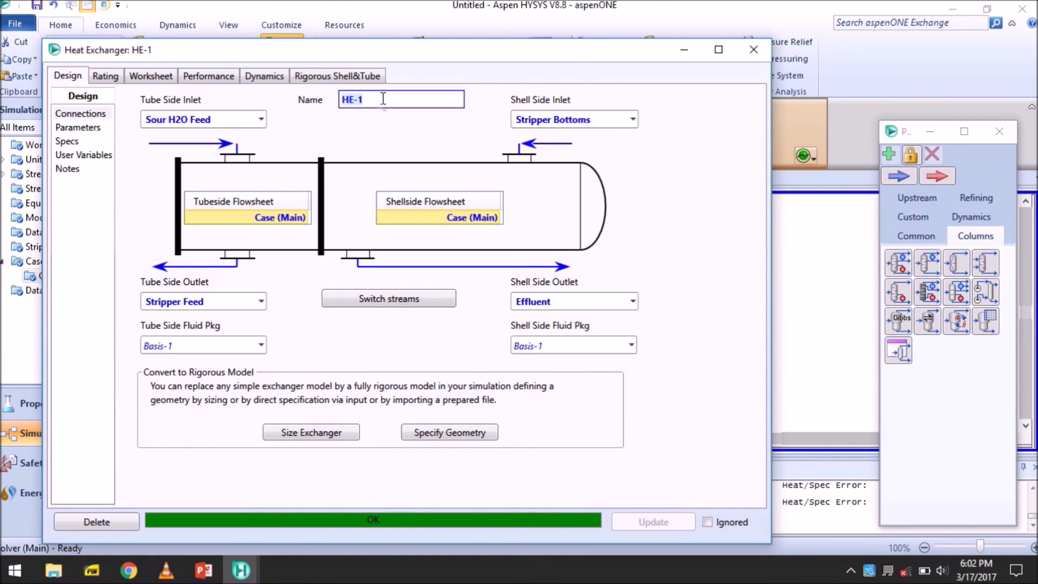
pyautogui.write('Feed Bottoms')
pyautogui.press('Return')
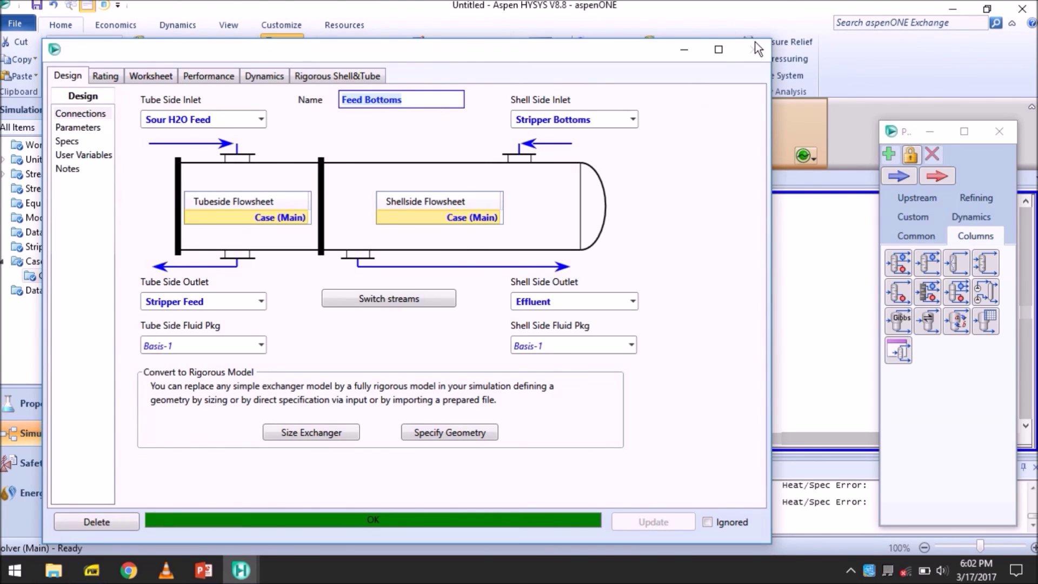
pyautogui.click(754, 45)
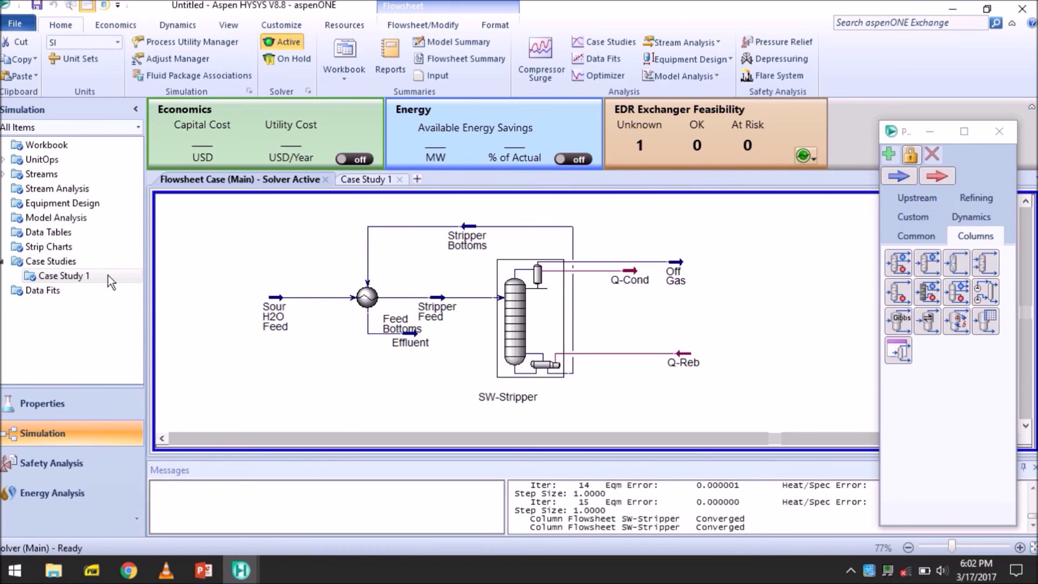
# - Add the UA variable of the Feed Bottoms exchanger to Case Study 1
pyautogui.doubleClick(93, 275)
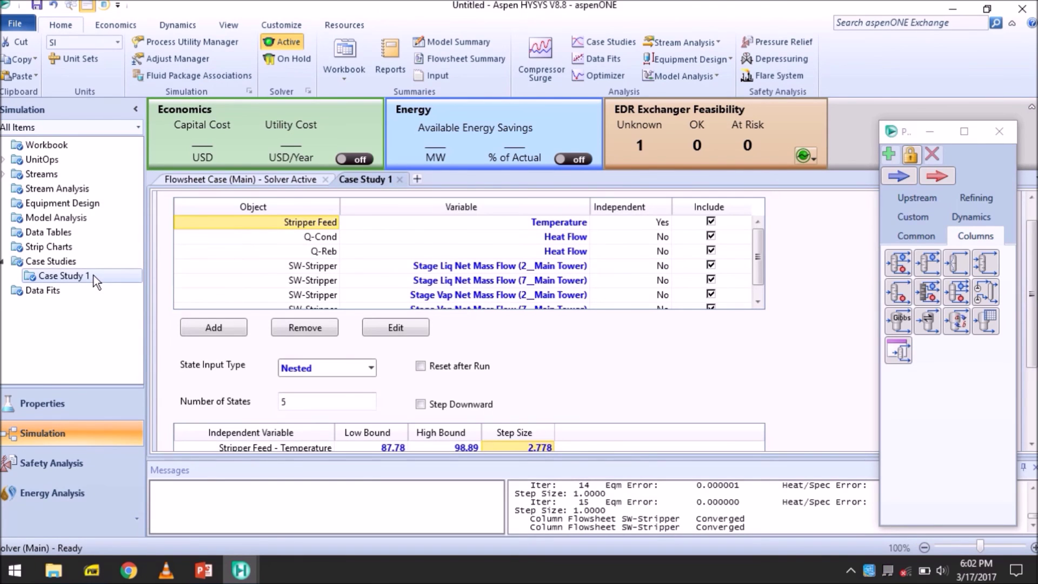
pyautogui.click(213, 326)
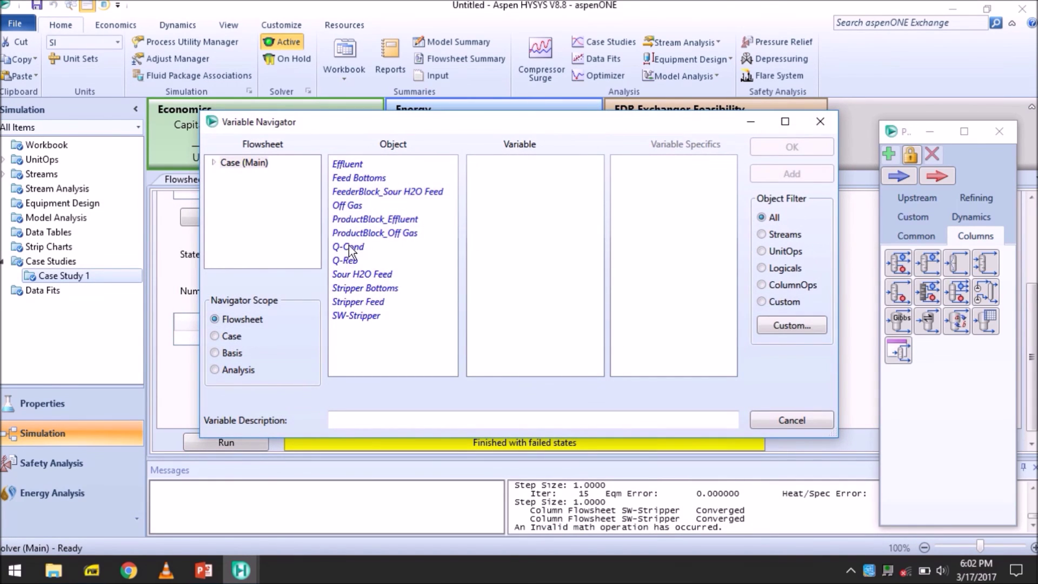
pyautogui.click(364, 178)
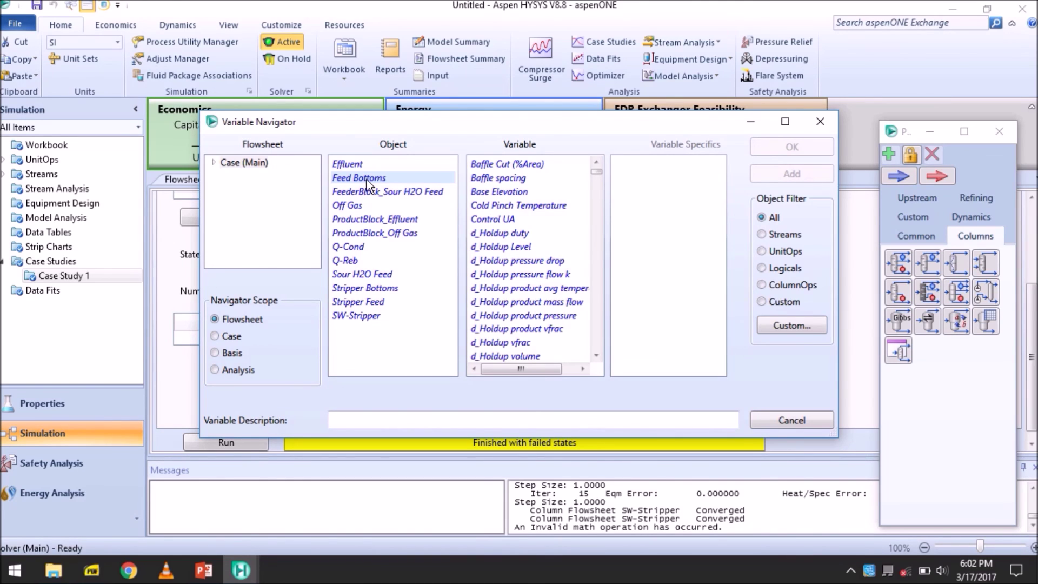
pyautogui.scroll(-2, 521, 223)
pyautogui.scroll(-3, 521, 222)
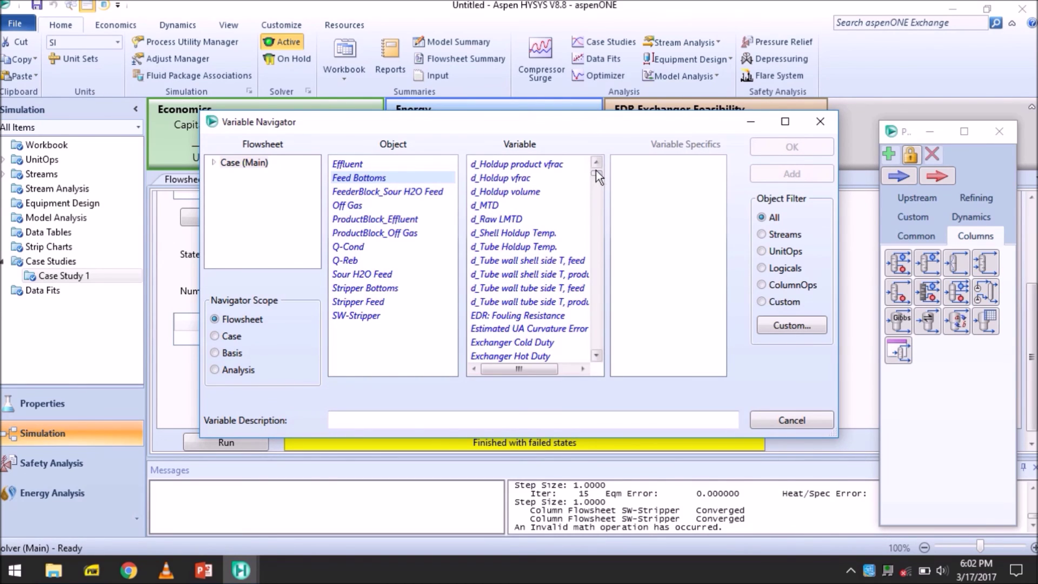
pyautogui.moveTo(599, 172)
pyautogui.mouseDown()
pyautogui.moveTo(598, 351)
pyautogui.moveTo(599, 180)
pyautogui.mouseUp()
pyautogui.click(483, 191)
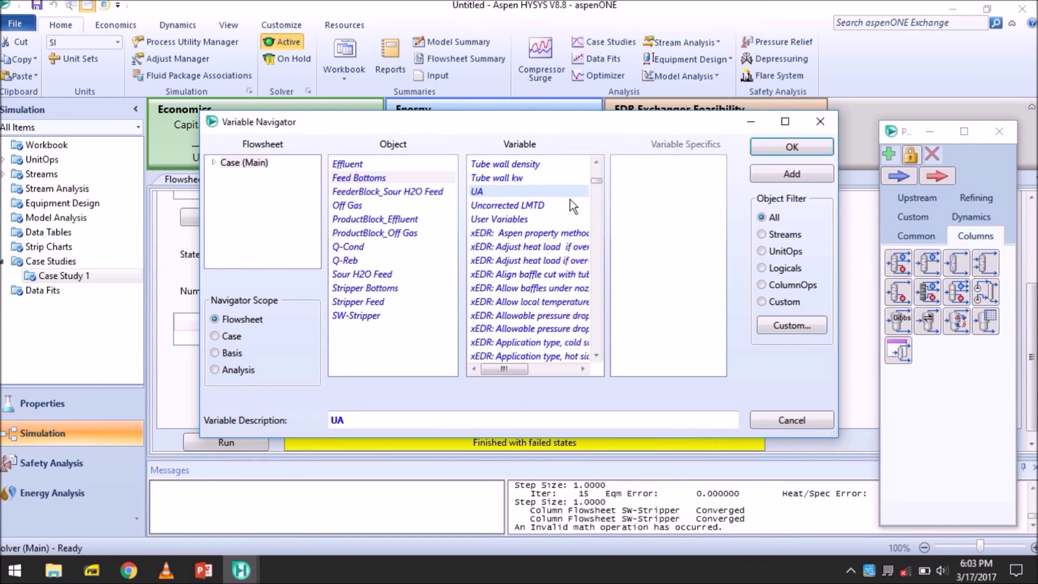
pyautogui.click(811, 153)
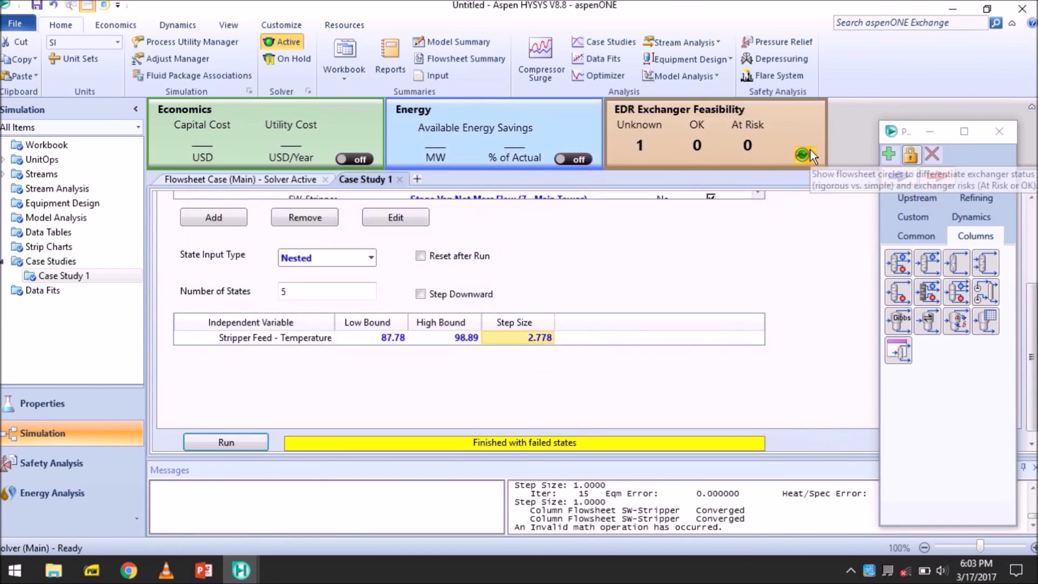
# - Check the Case Study 1 variable list and run the case study again
pyautogui.scroll(4, 787, 233)
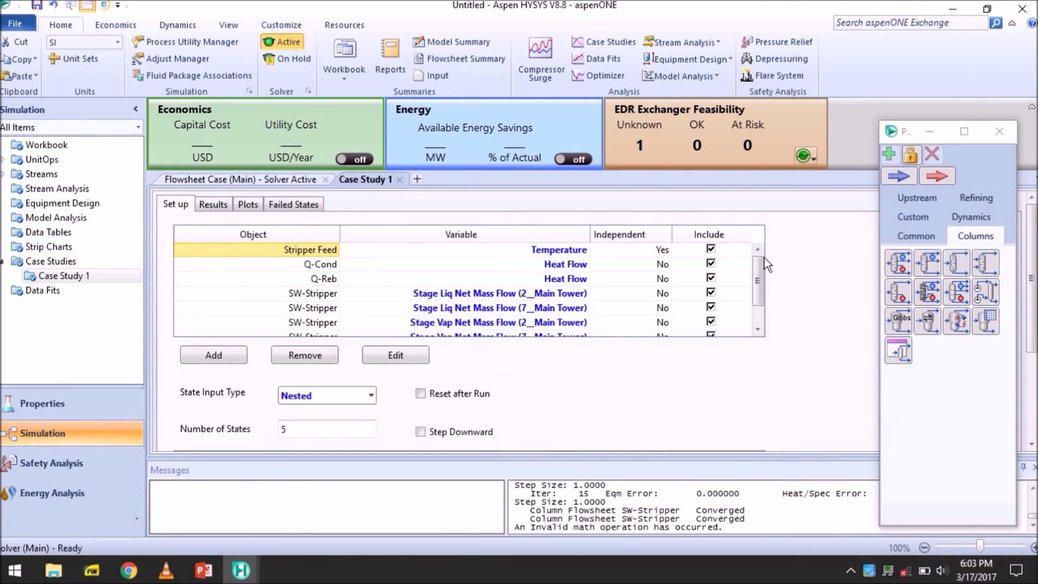
pyautogui.moveTo(758, 269); pyautogui.dragTo(760, 248)
pyautogui.scroll(-3, 815, 283)
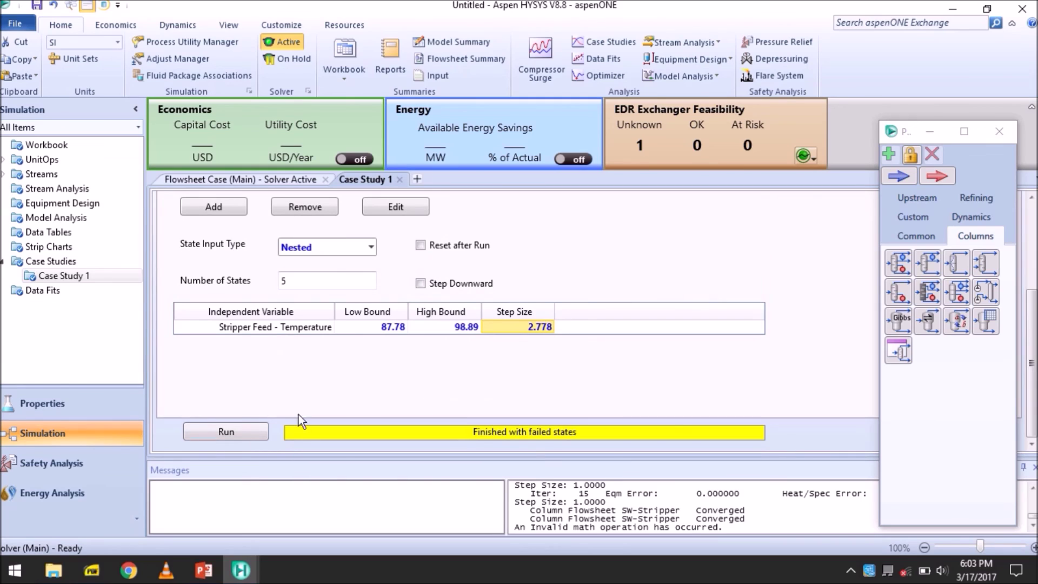
pyautogui.click(237, 435)
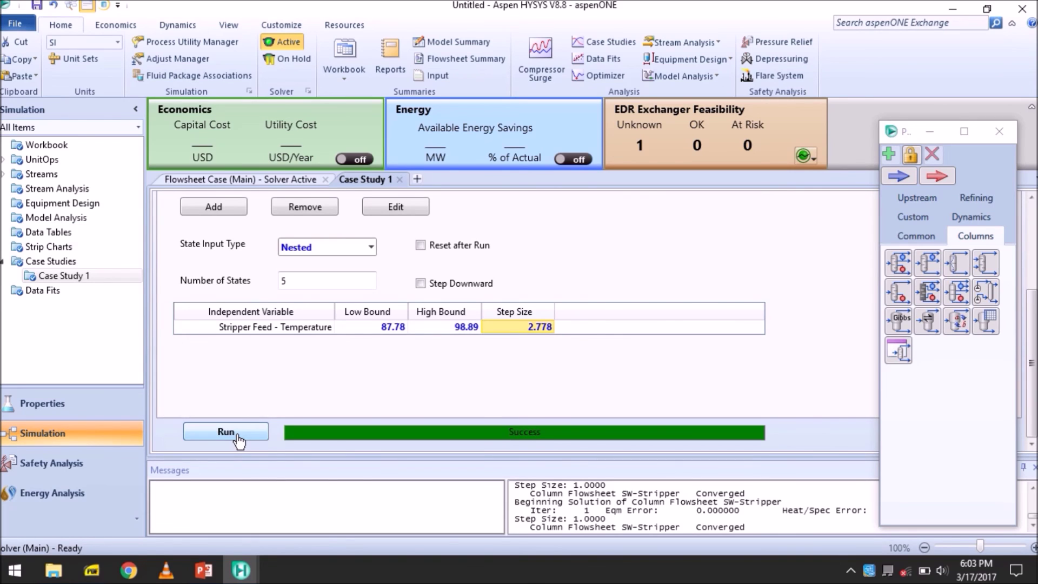
# - Examine the Case Study 1 results table and the plot of Q-Cond and Q-Reb heat flows against feed temperature
pyautogui.scroll(3, 379, 372)
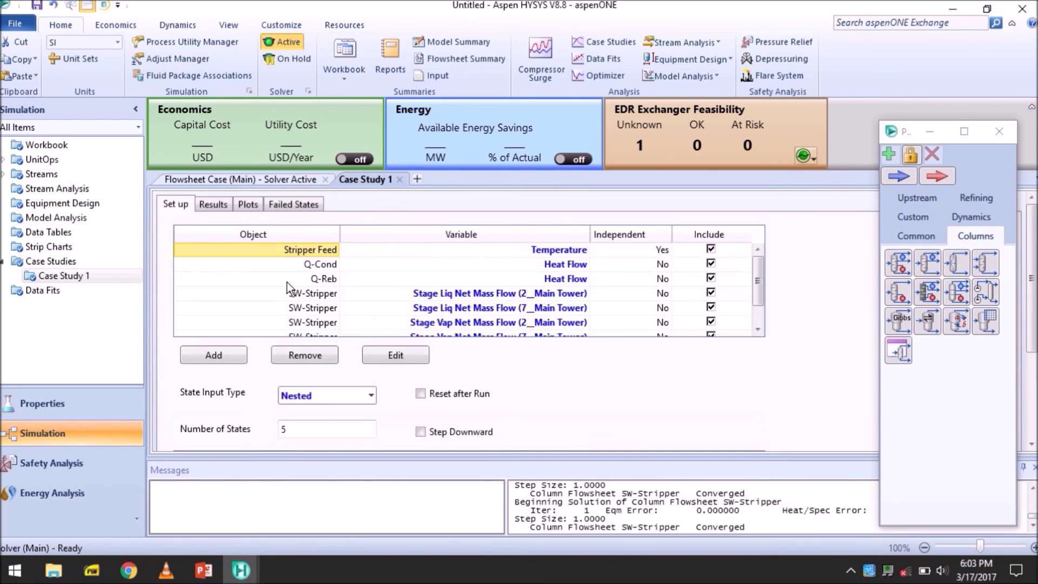
pyautogui.click(213, 205)
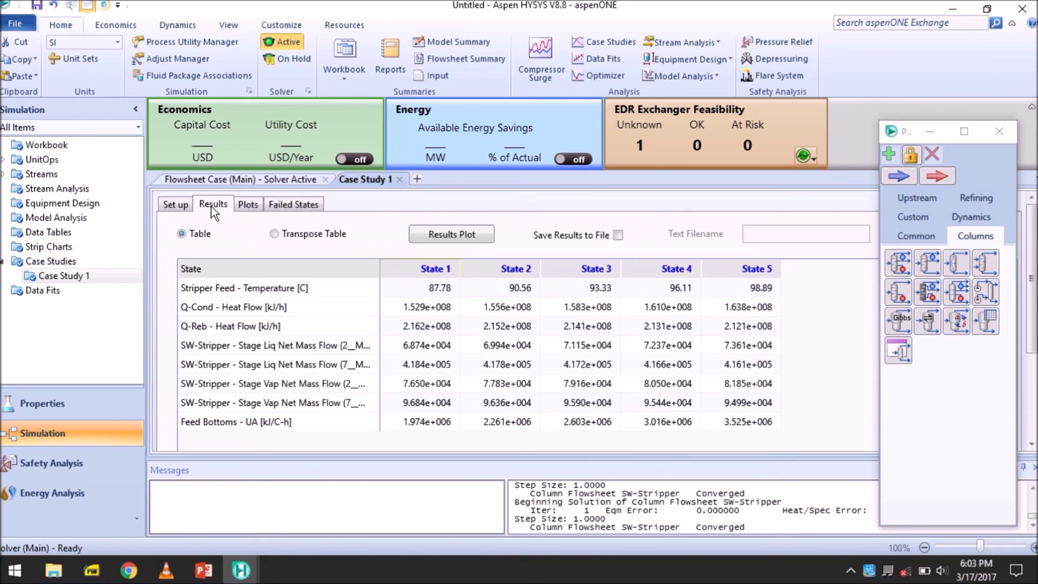
pyautogui.click(249, 205)
pyautogui.scroll(-3, 533, 268)
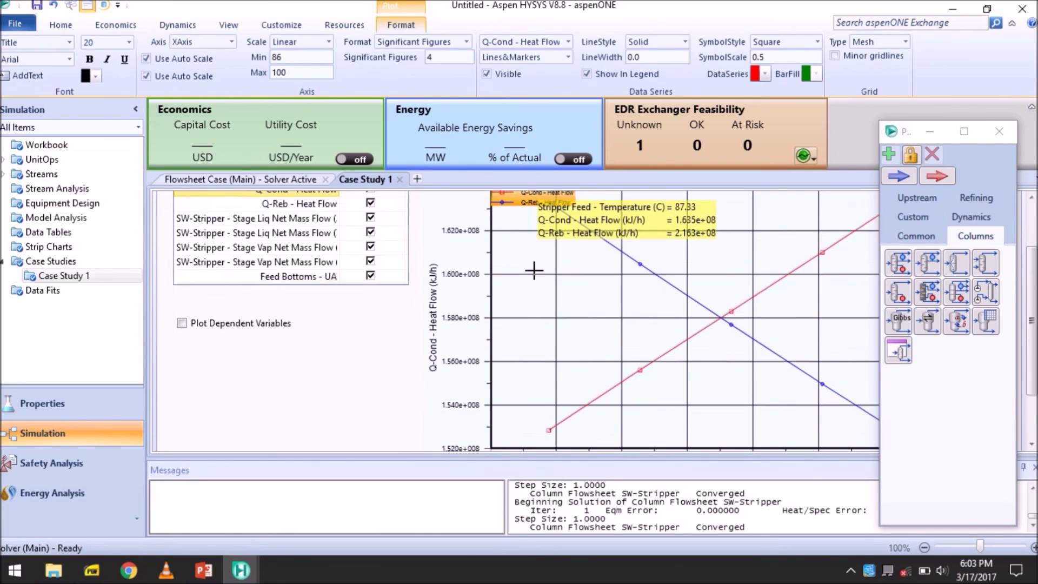
pyautogui.scroll(1, 479, 291)
pyautogui.scroll(1, 479, 291)
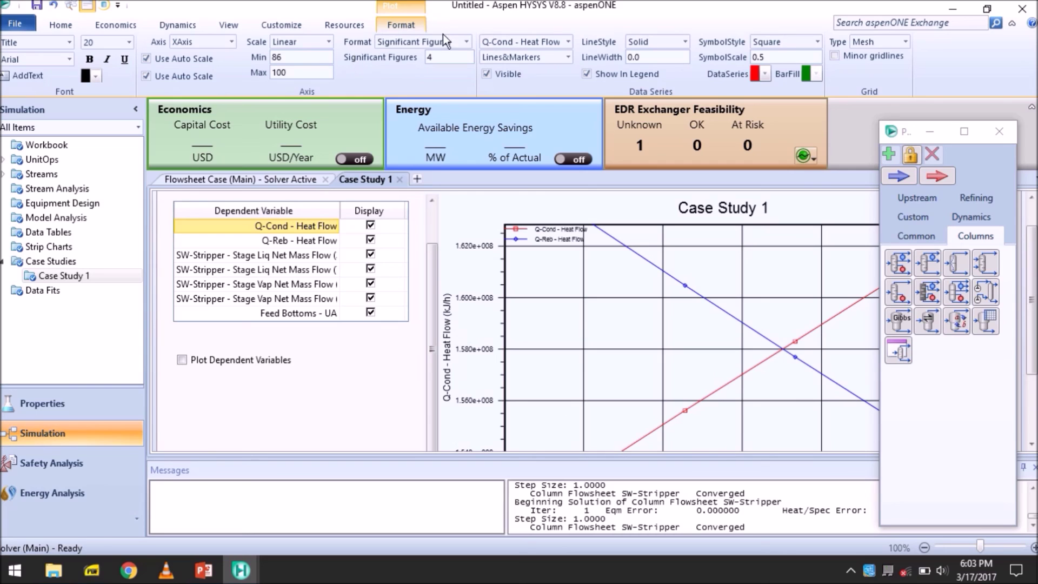
pyautogui.moveTo(602, 17)
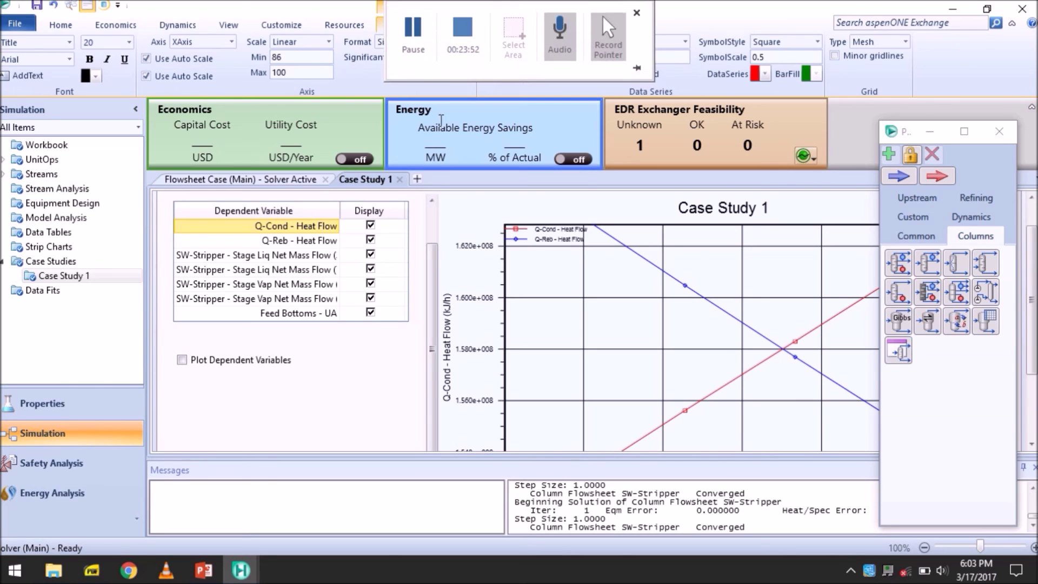
pyautogui.click(404, 35)
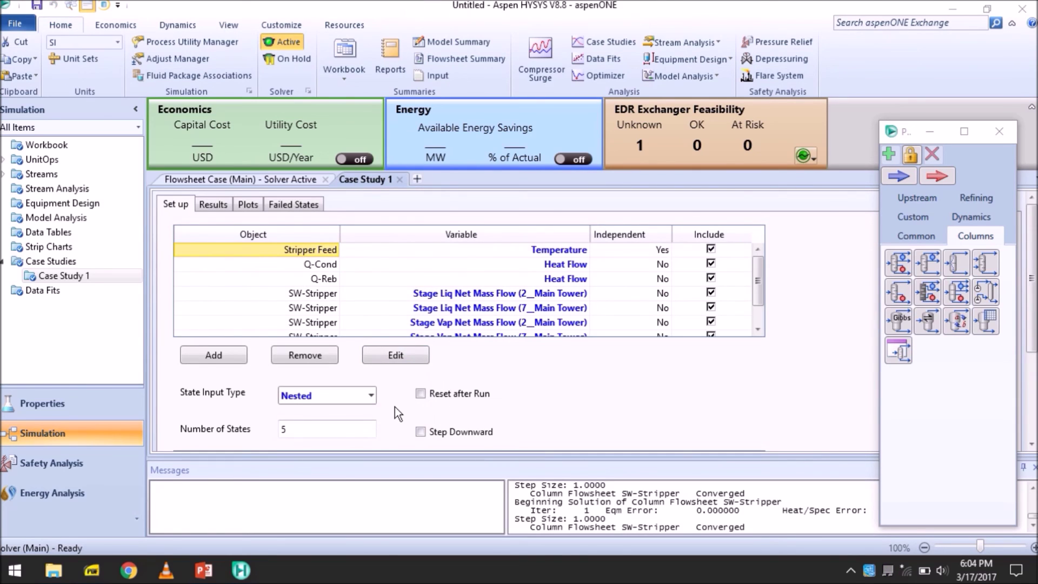
# - Close the model palette and review Case Study 1's results table, plots and failed states
pyautogui.click(214, 205)
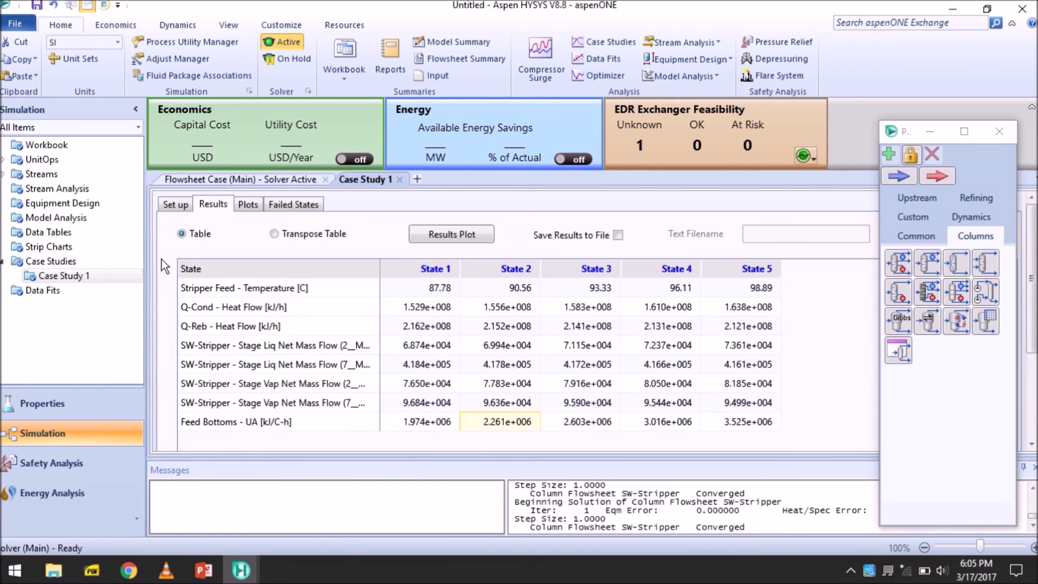
pyautogui.click(1009, 132)
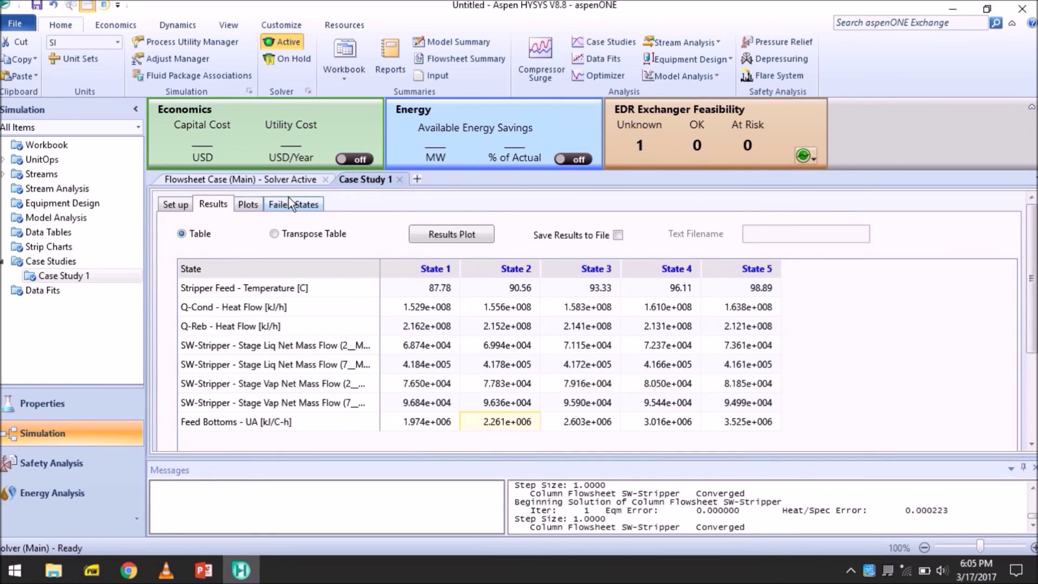
pyautogui.click(248, 205)
pyautogui.click(286, 208)
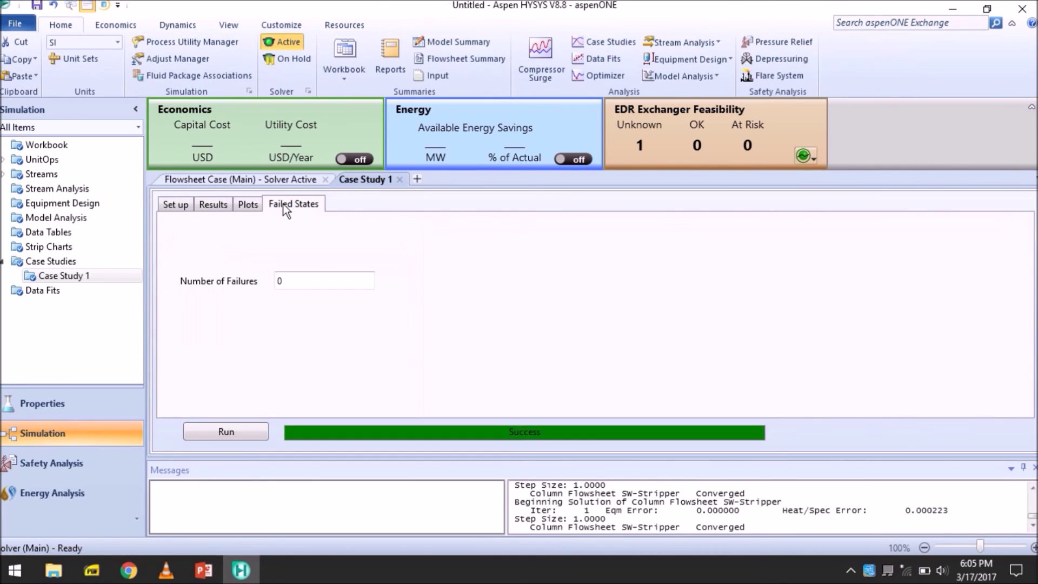